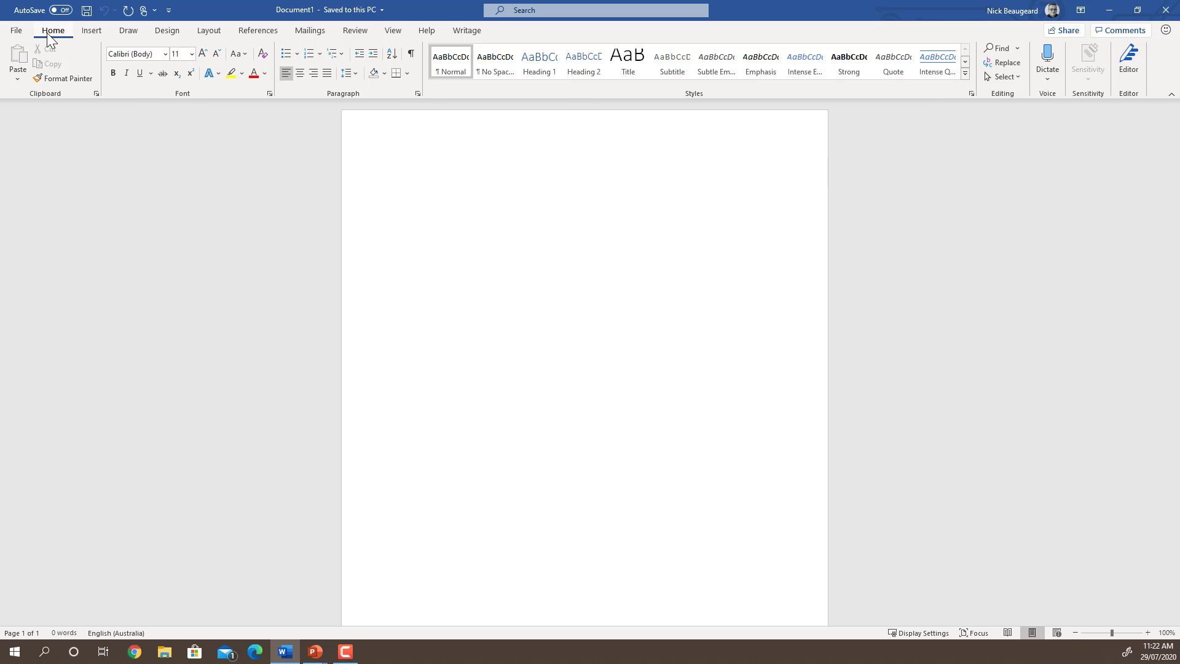
Open the Editor pane and view its proofing settings, leaving the options as they are.
left_click(1130, 57)
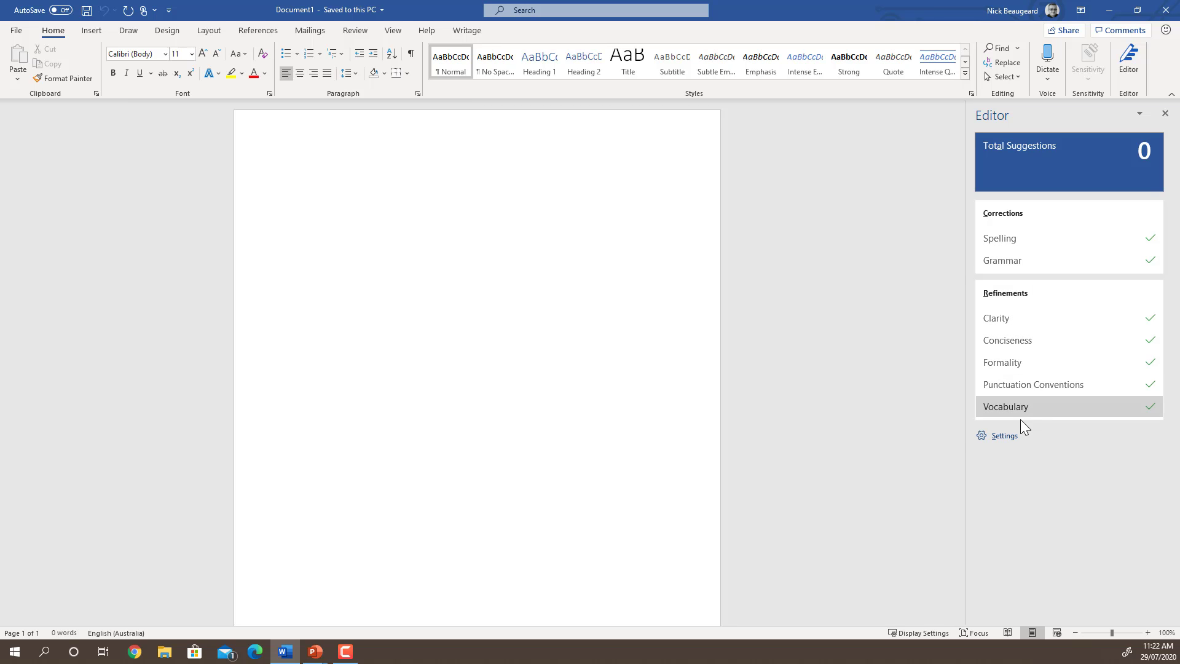
left_click(1006, 437)
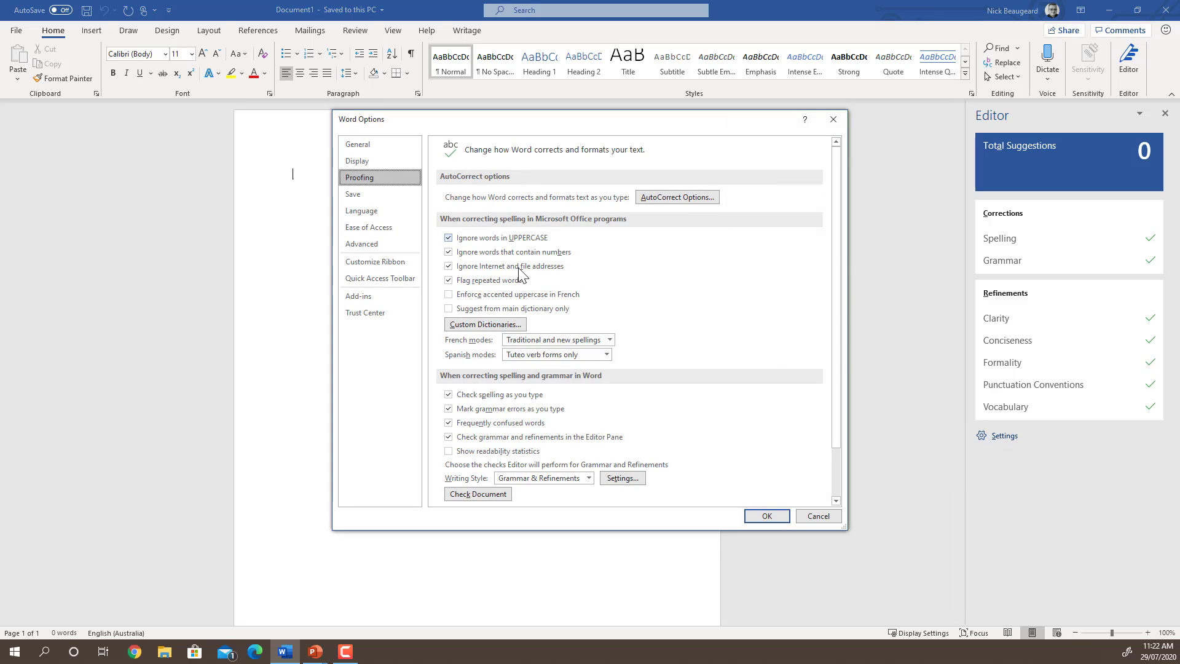
left_click(819, 517)
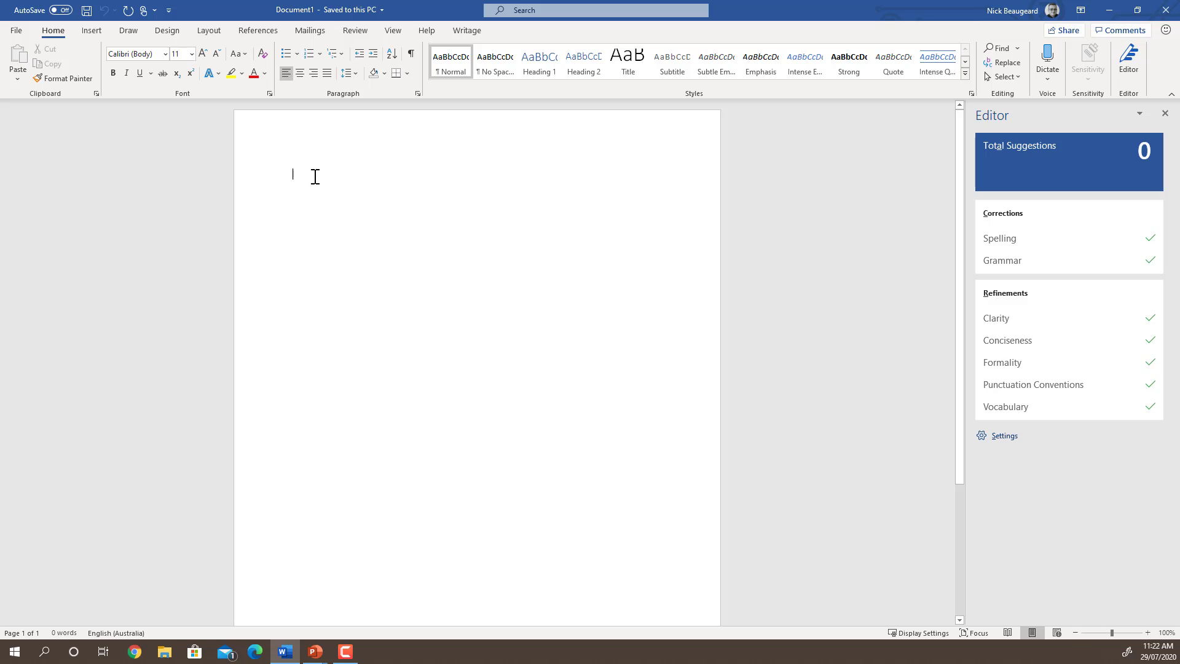
Write the sentence "The quick brown fox jumped over the lazy fjkdjfdsk" and add two line breaks after it.
type("The quick br")
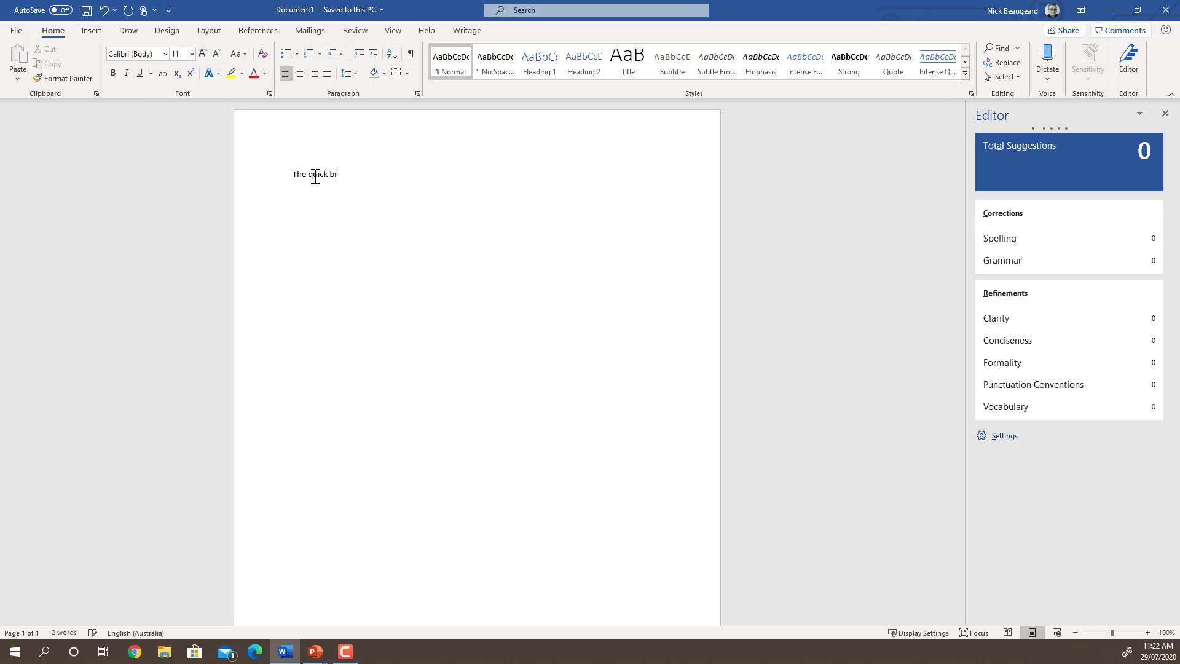
type("own fox jumped ober t")
key("BackSpace")
key("BackSpace")
key("BackSpace")
type("er the lazy fjkdjfdsk")
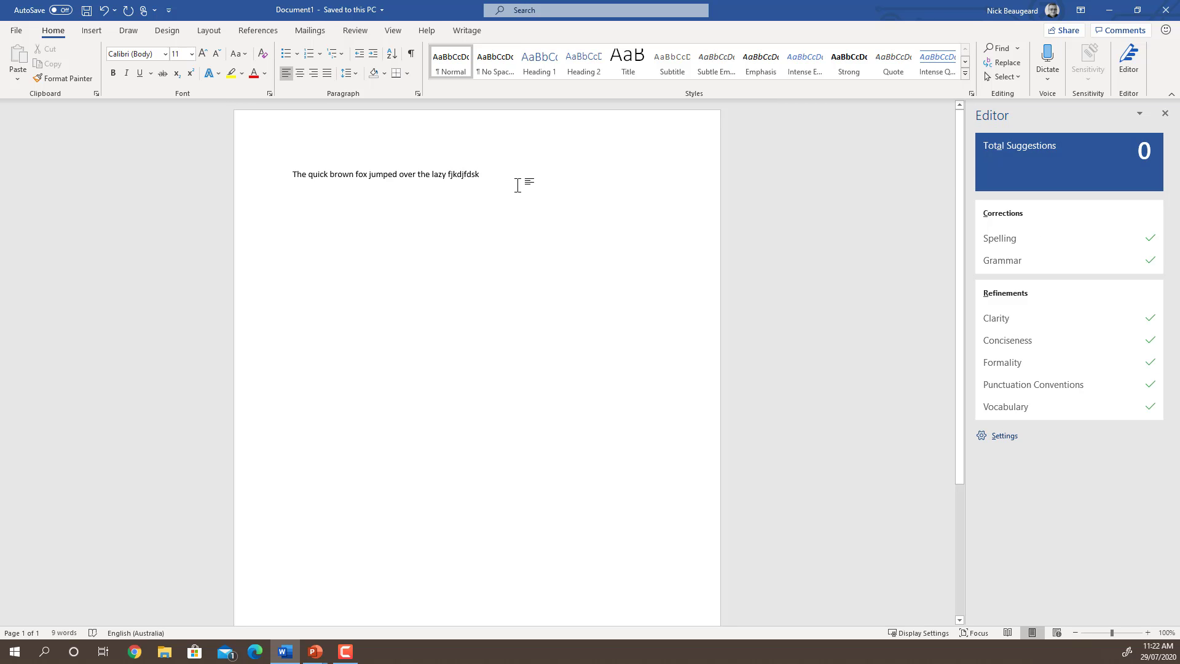
key("Return")
key("Return")
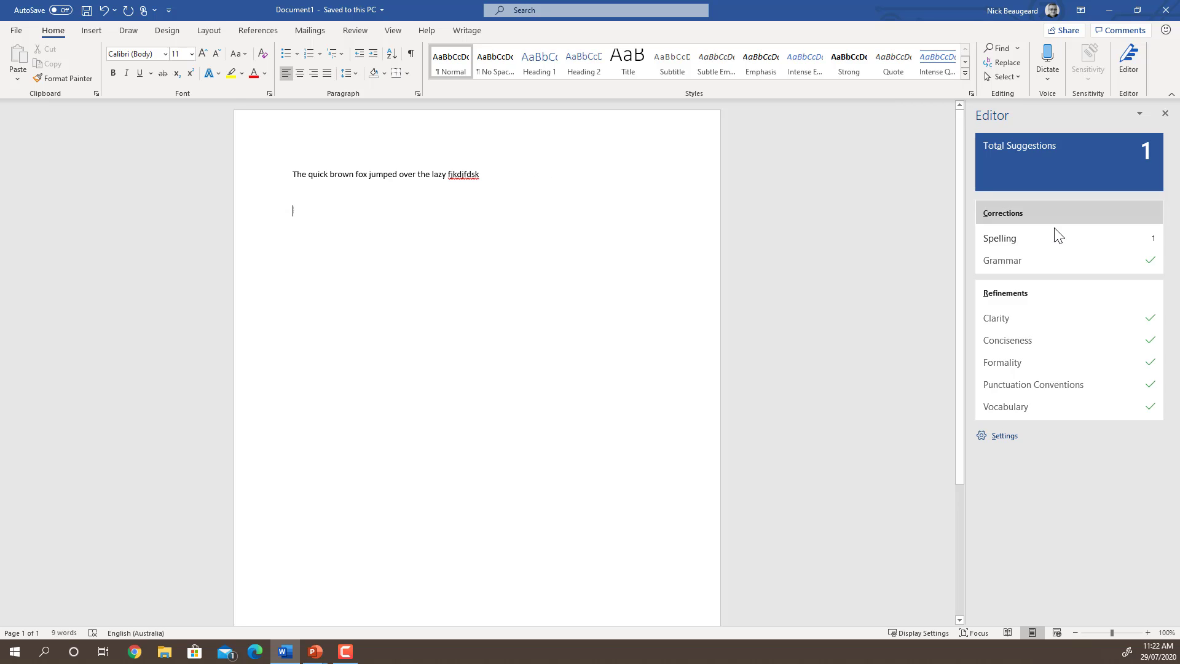
Review the Editor's spelling correction for "fjkdjfdsk" and ignore it once.
left_click(1054, 239)
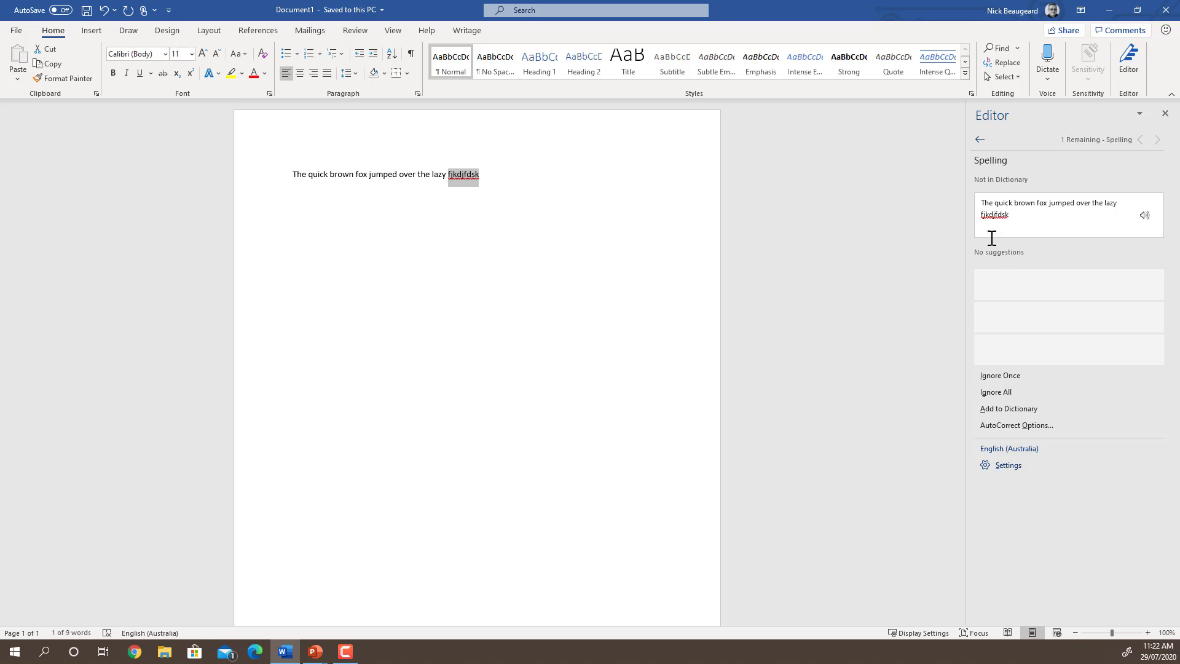
left_click(1007, 375)
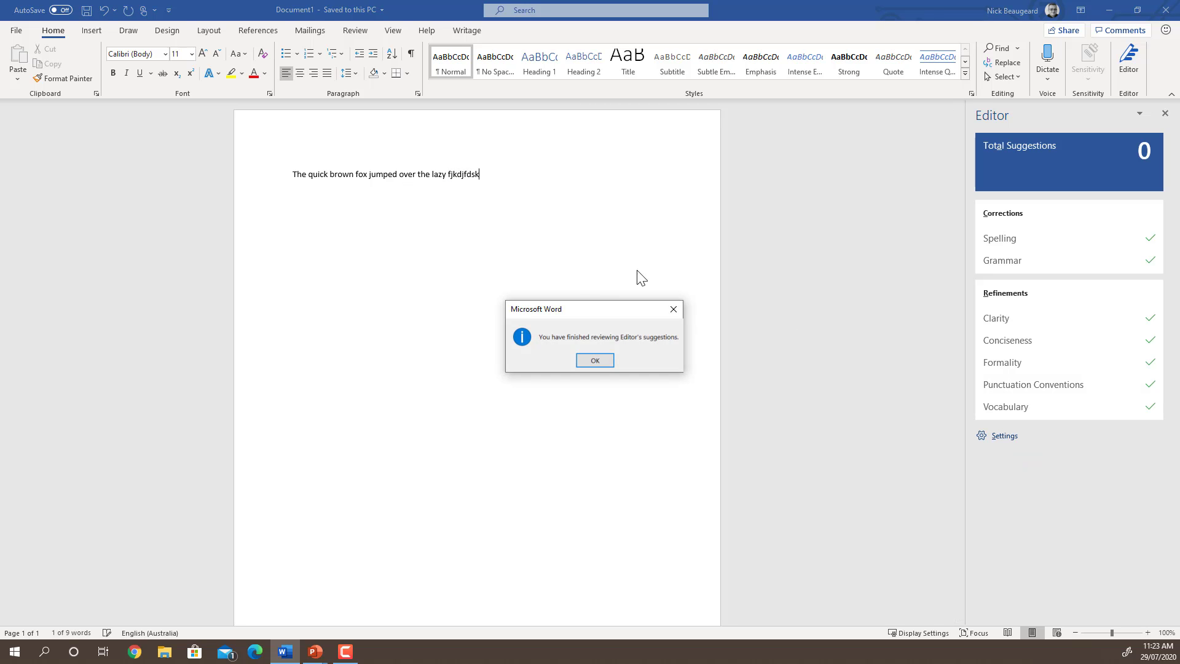
left_click(595, 361)
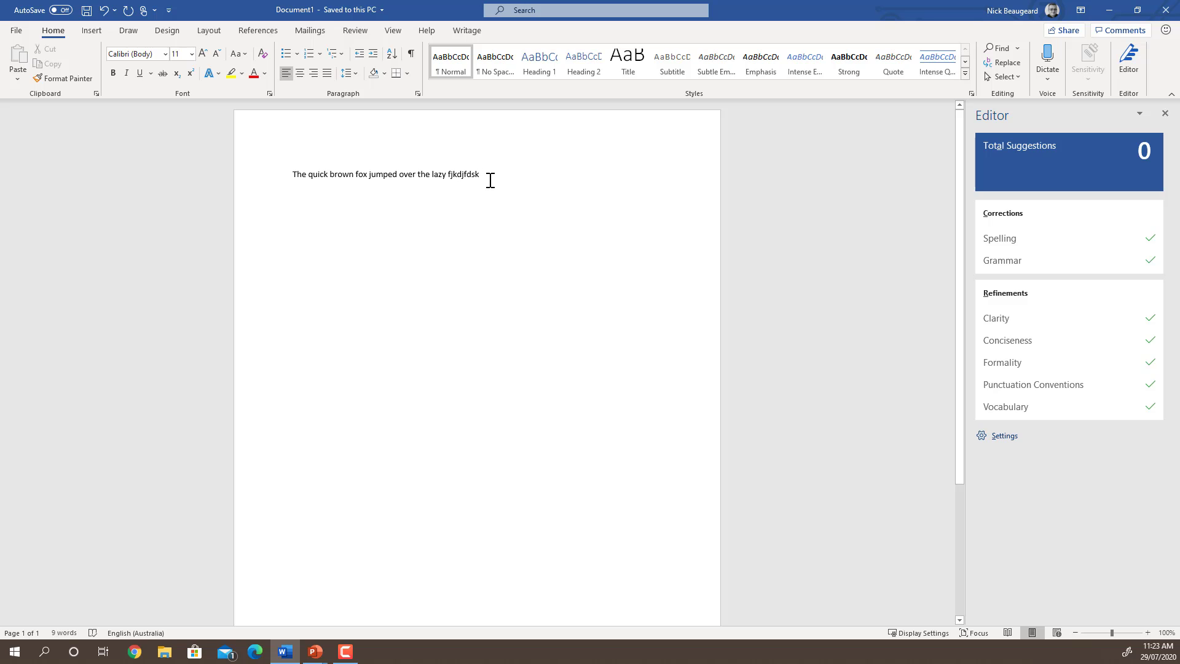
Add the misspelled word "pasteruize" on its own line below the sentence, followed by a new line.
left_click_drag(490, 180, 284, 176)
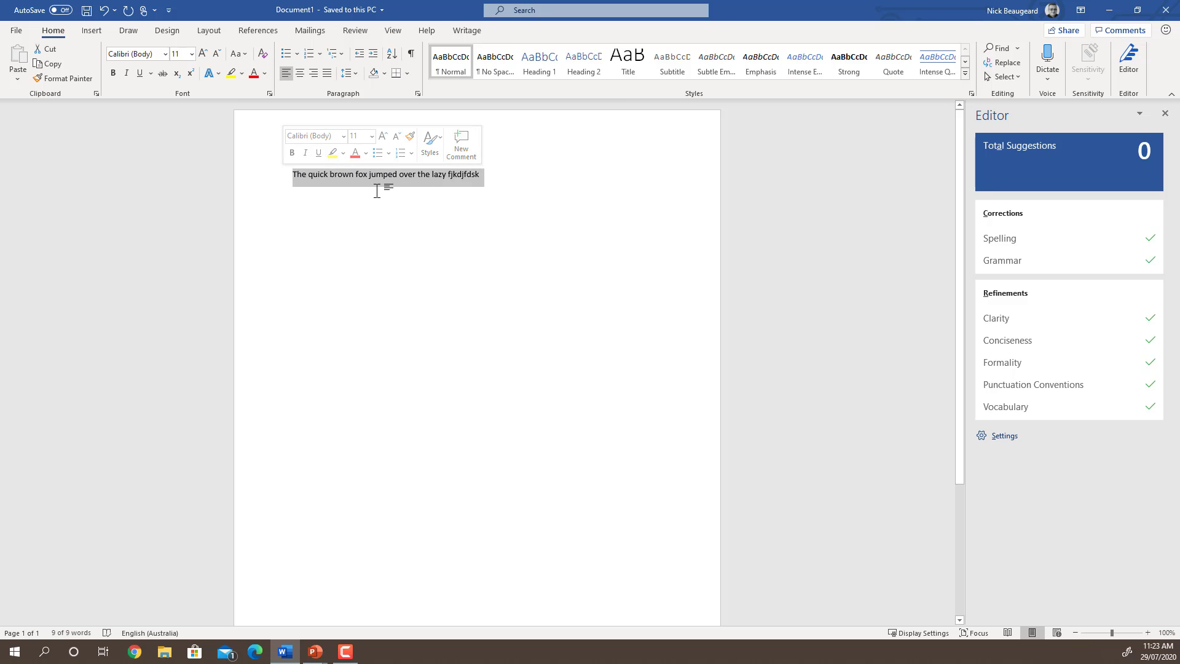
left_click(490, 178)
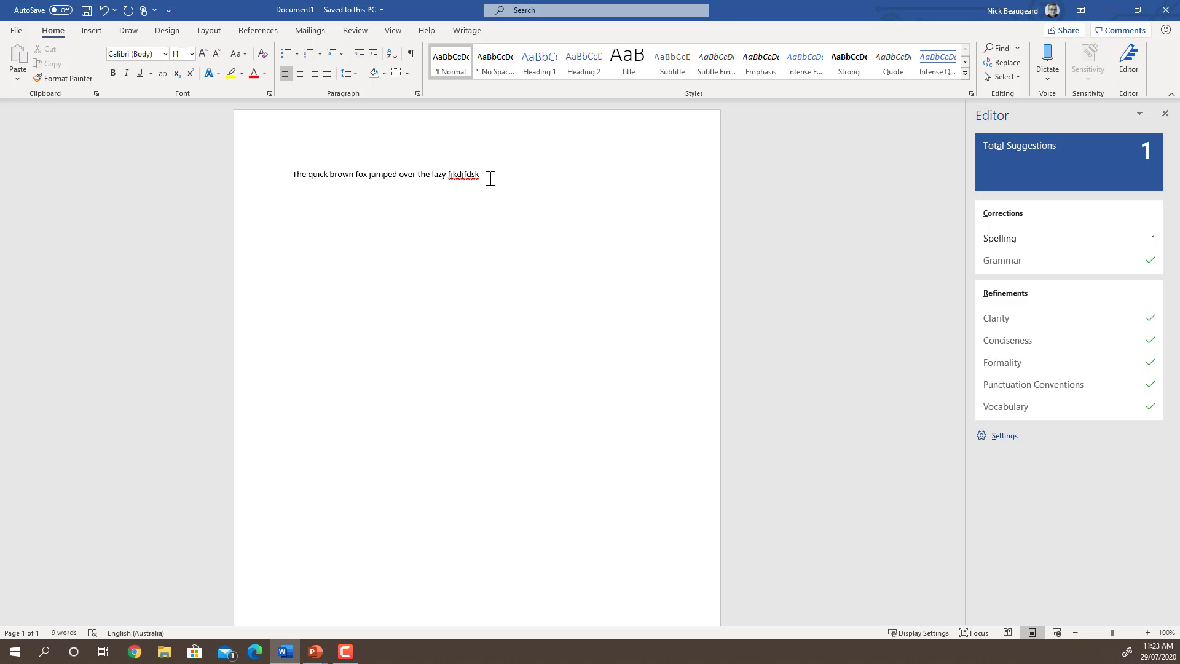
key("Return")
key("Return")
type("pasteruize")
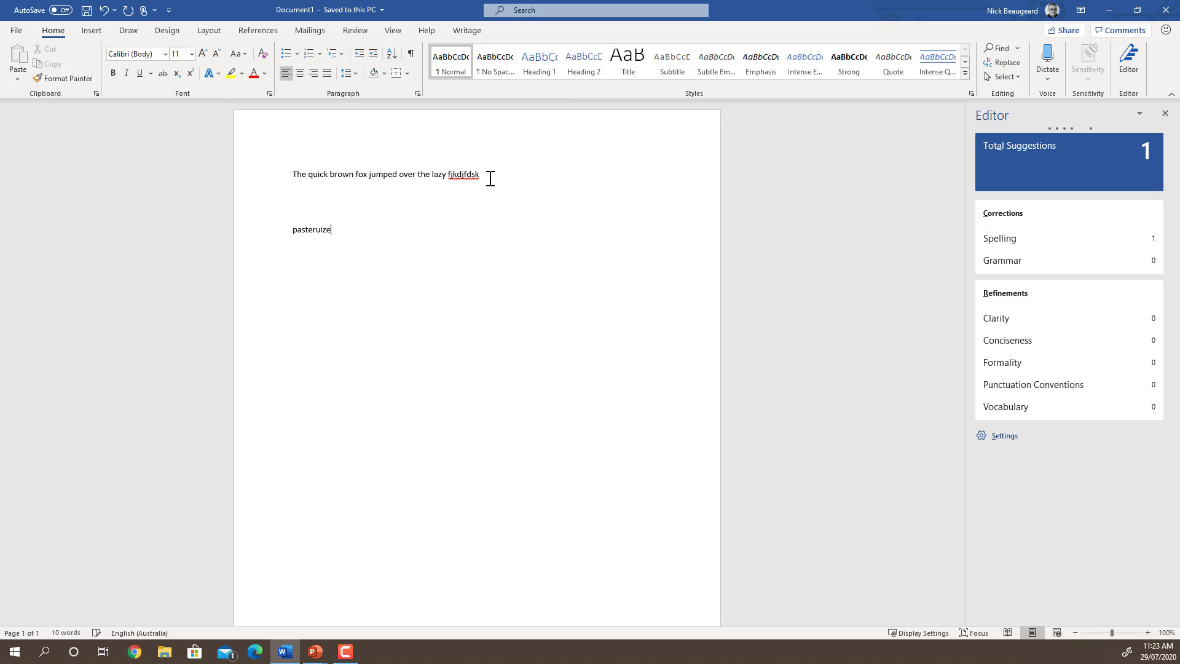
key("Return")
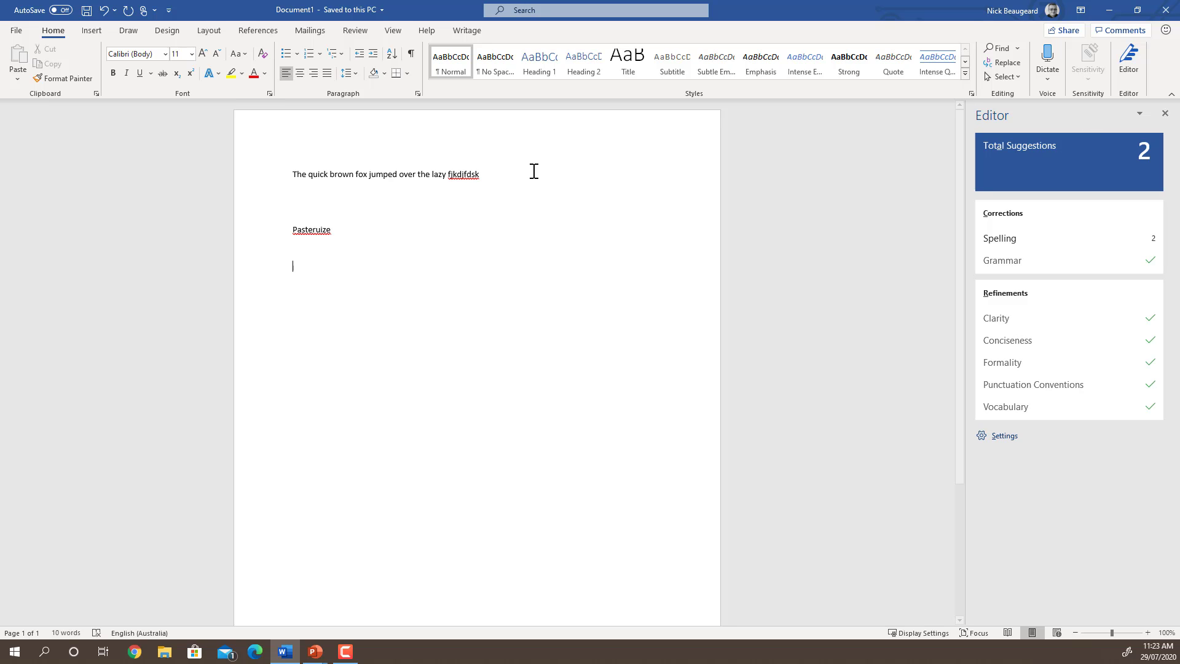
With "Pasteruize" selected, start the Editor from the review tools and look at the options of its pane.
left_click(267, 230)
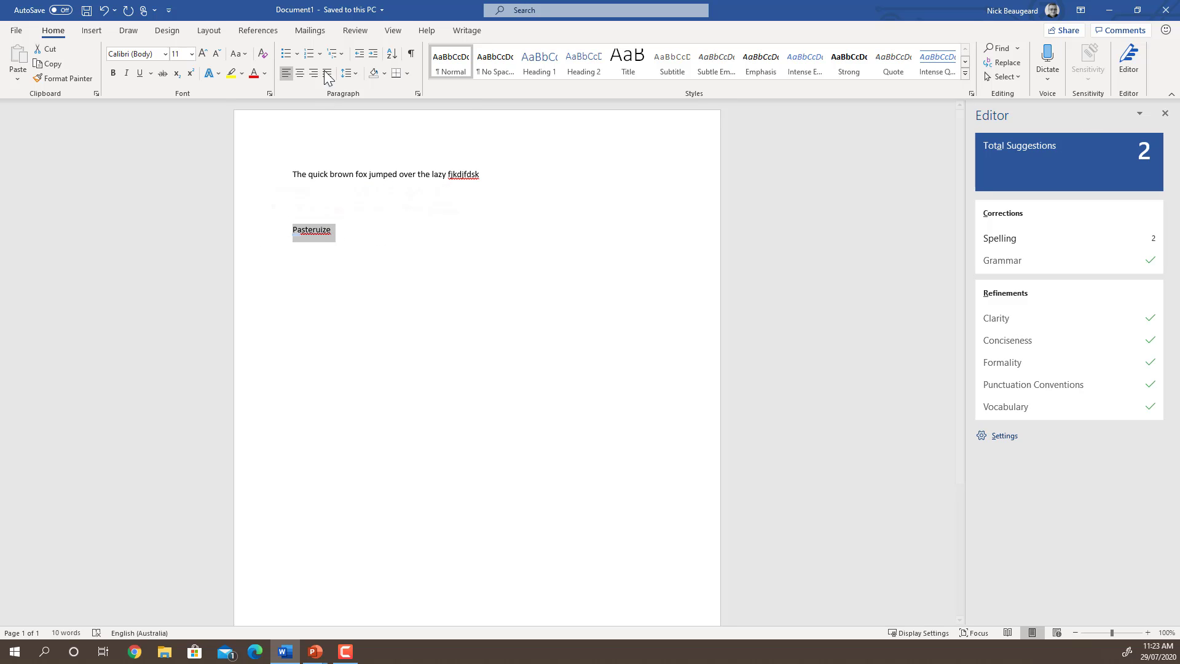
left_click(355, 31)
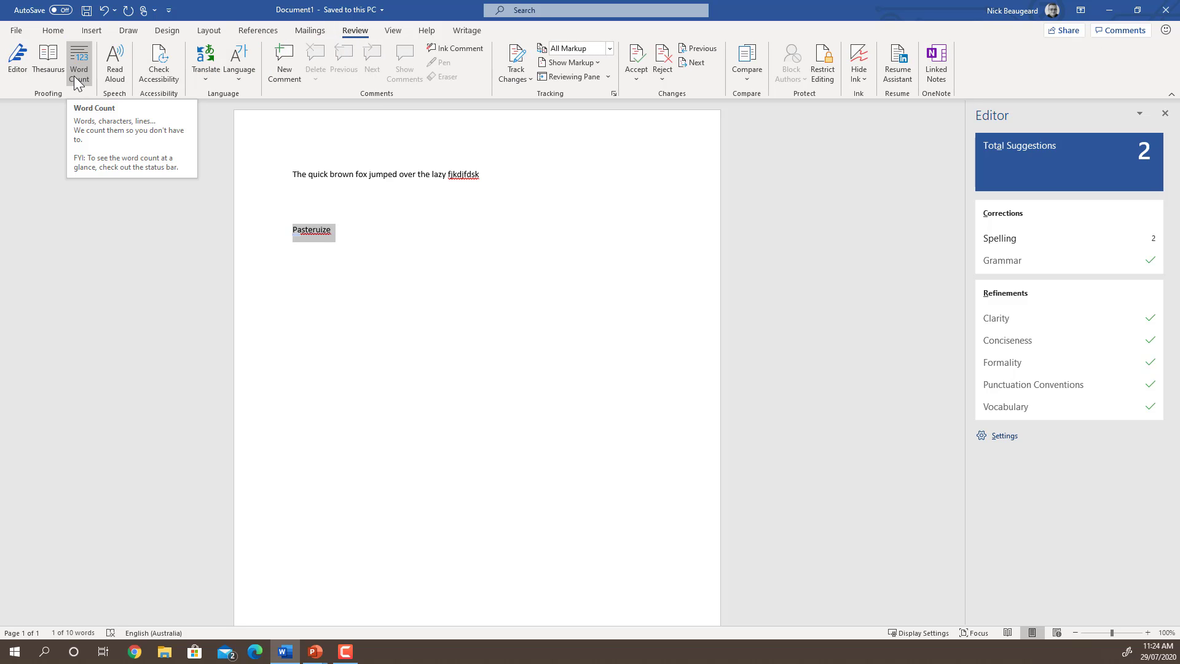
left_click(25, 58)
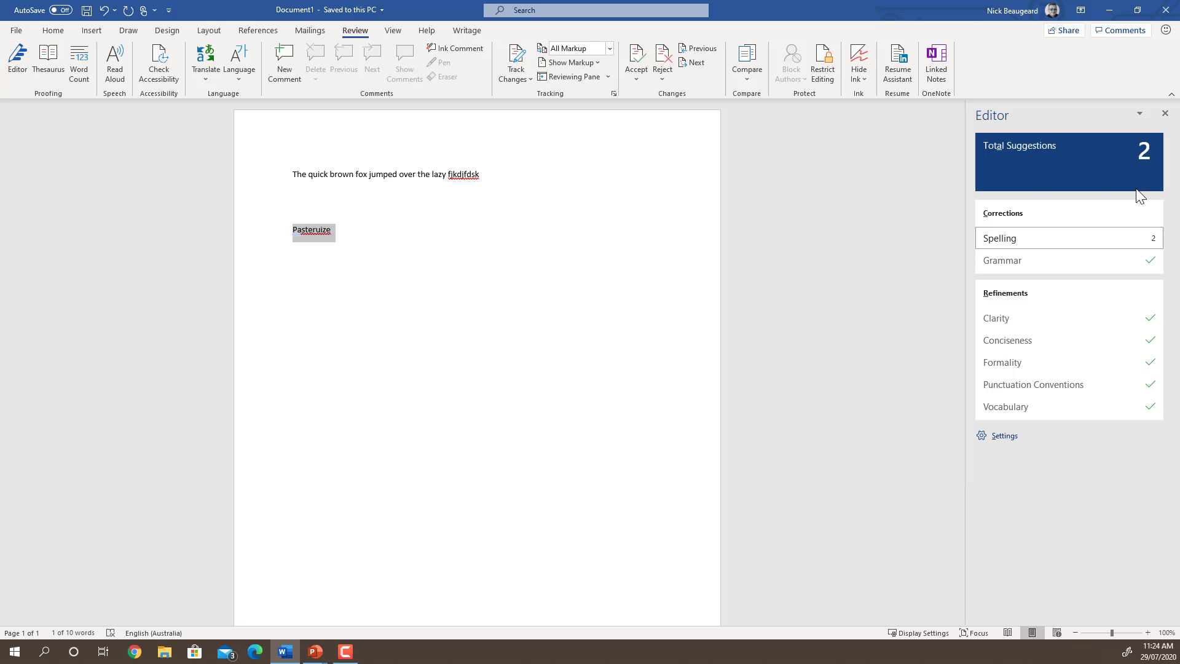
left_click(1140, 113)
left_click(1140, 113)
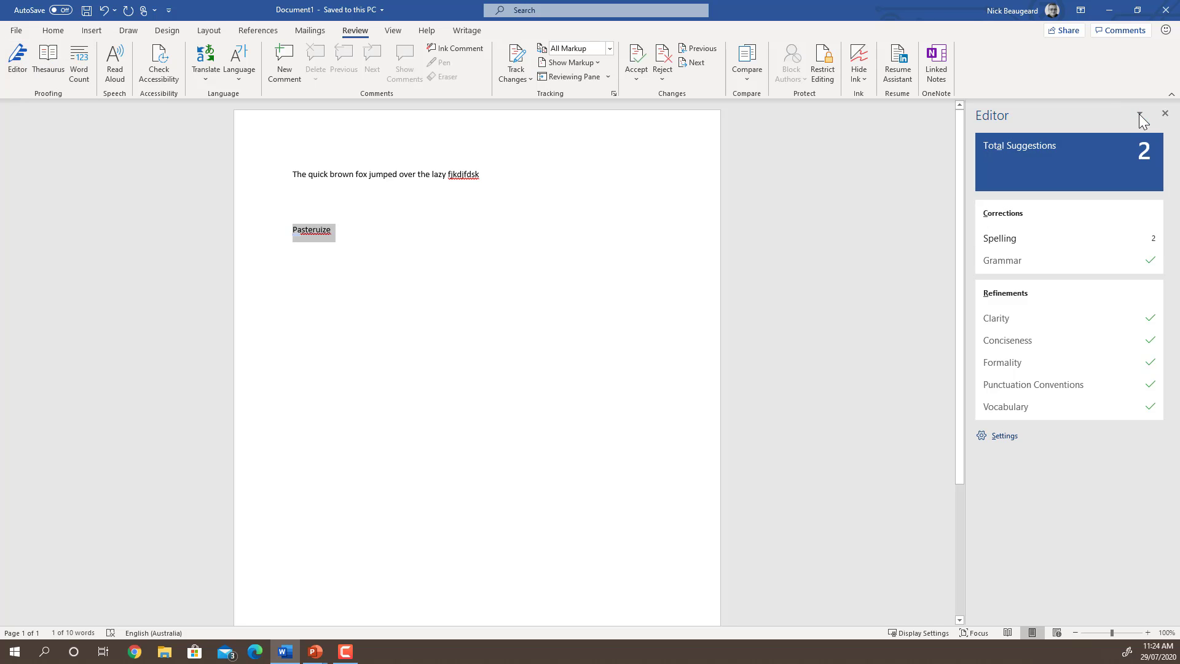
left_click(1140, 113)
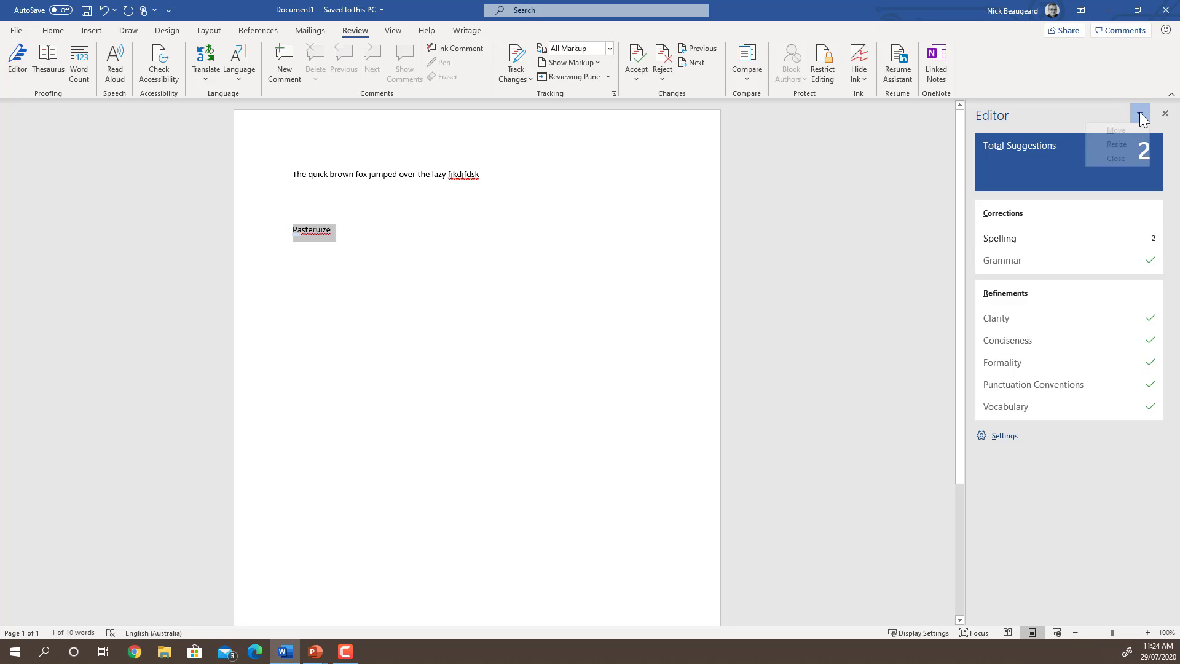
left_click(389, 276)
left_click(389, 276)
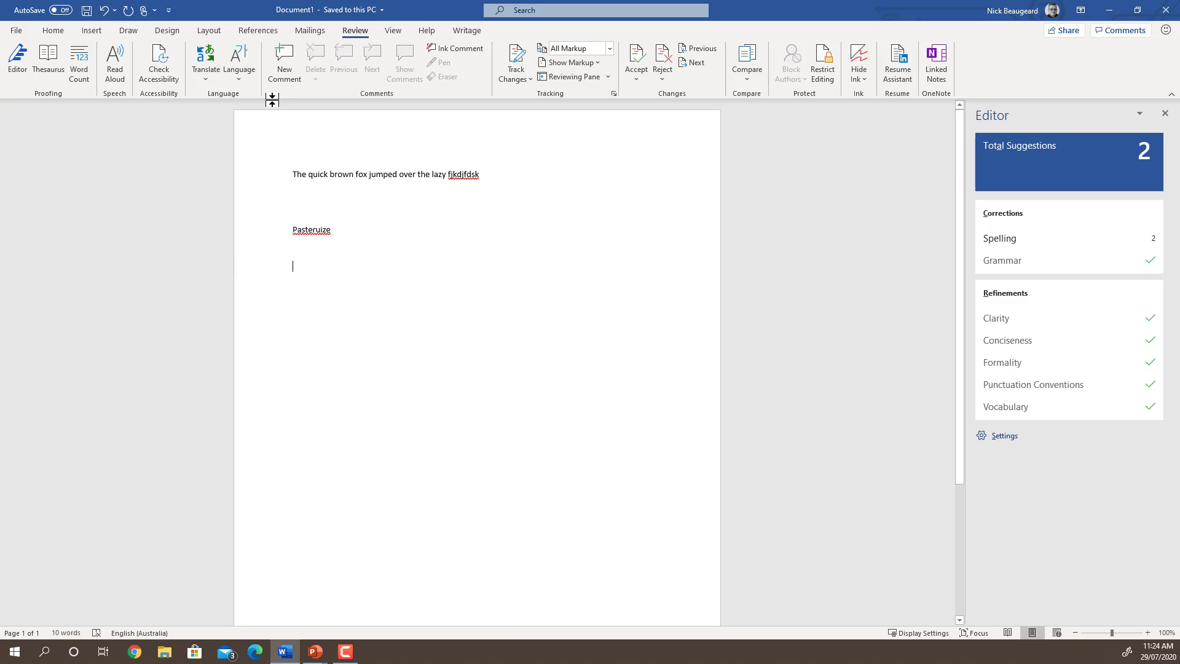
Set the proofing language of the empty line below "Pasteruize" to English (United States).
left_click(240, 83)
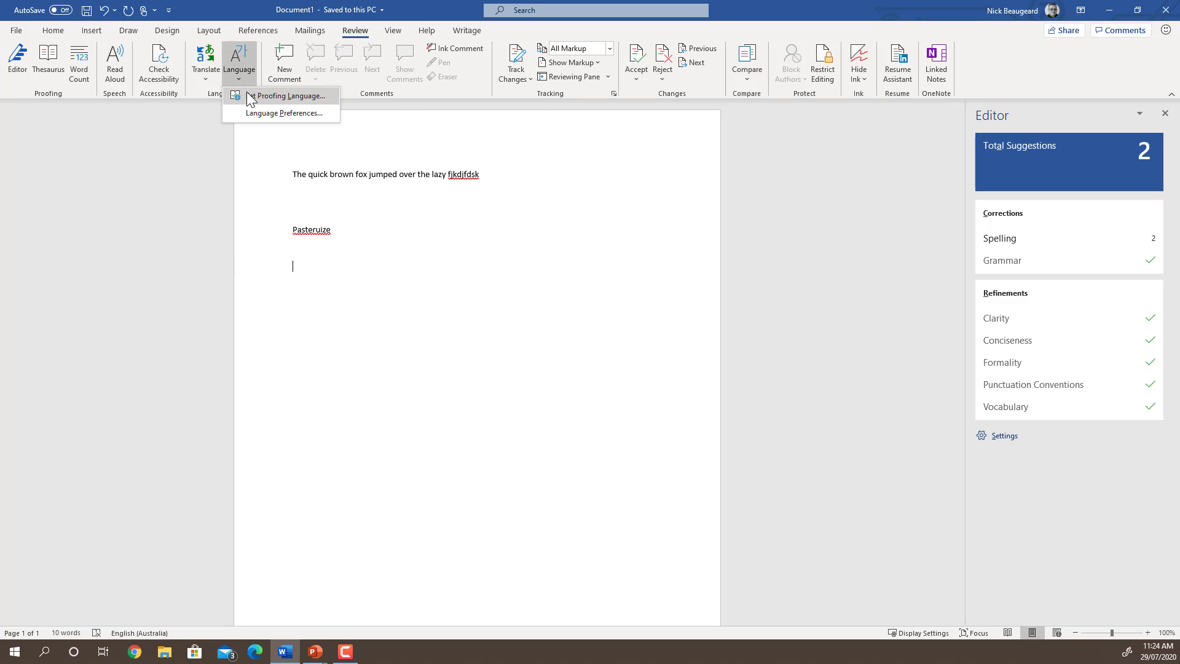
left_click(246, 92)
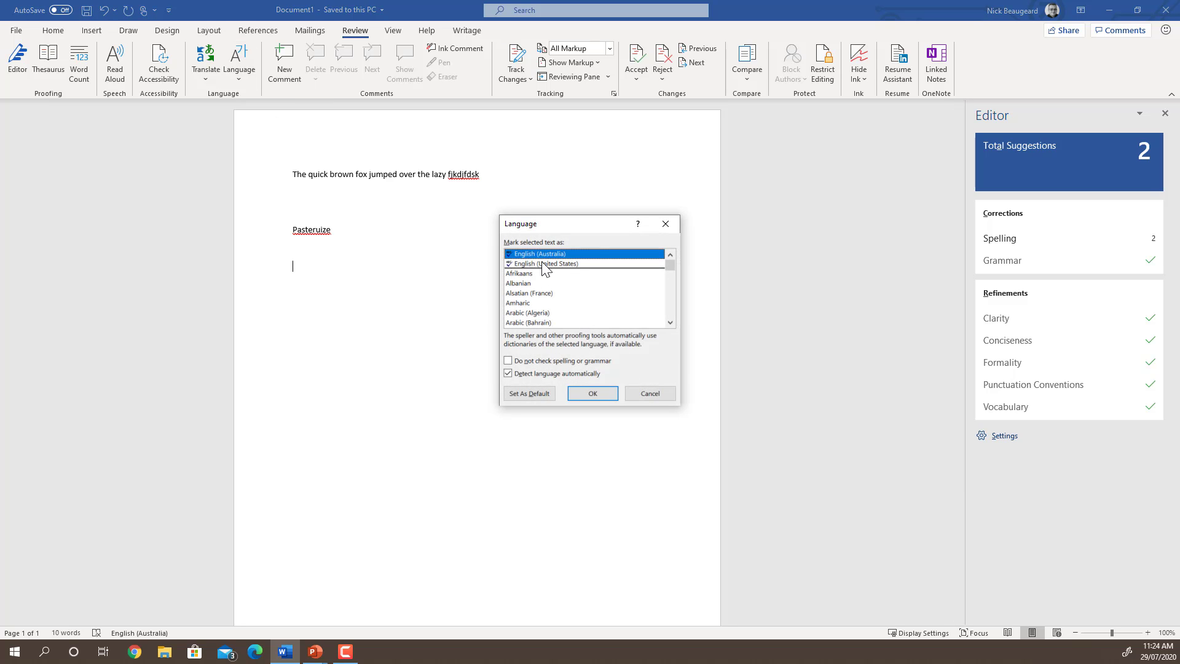
left_click(544, 264)
left_click(607, 393)
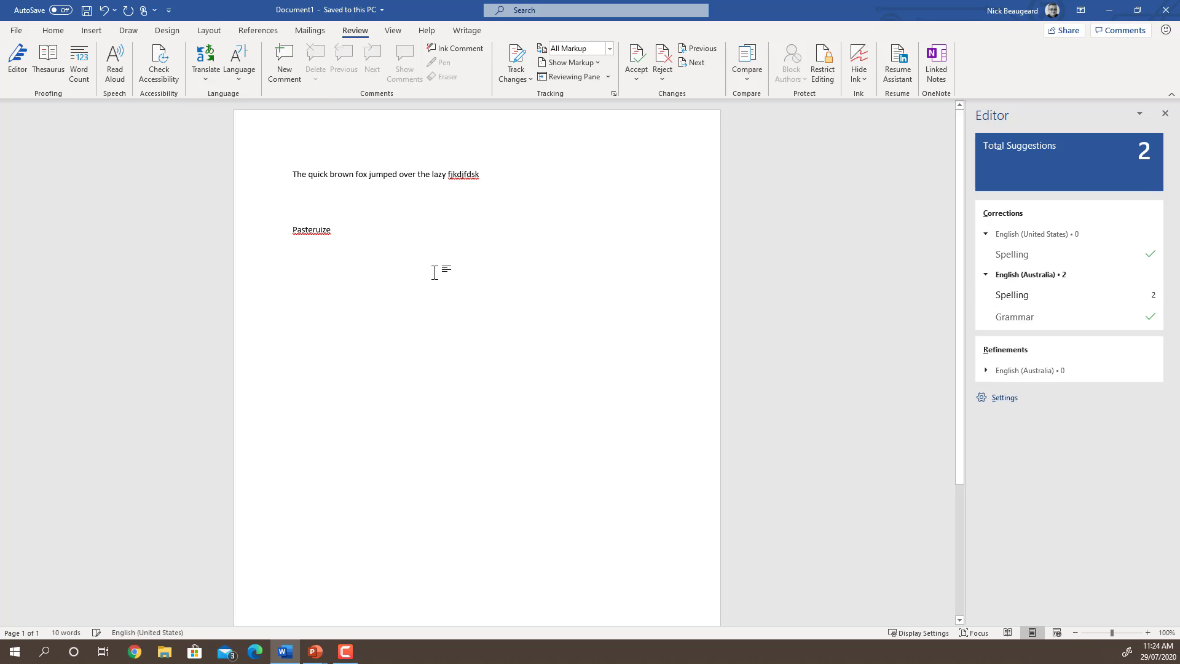
Set the proofing language of the word "Pasteruize" to English (United States).
left_click_drag(350, 237, 258, 219)
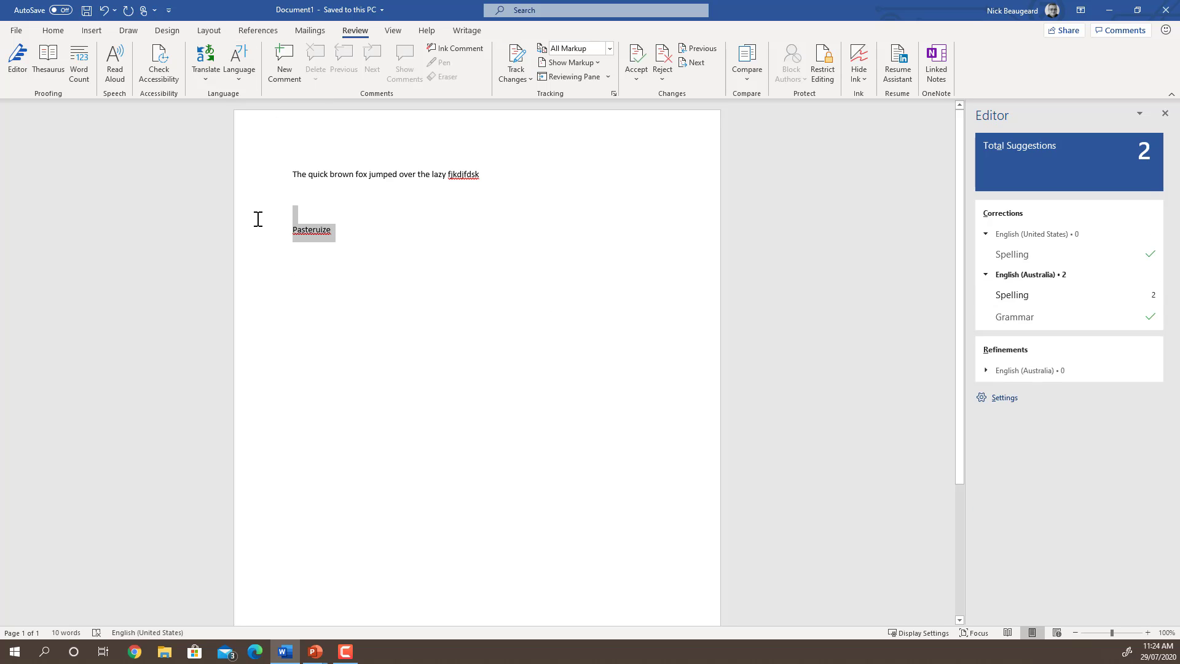
left_click(237, 63)
left_click(249, 94)
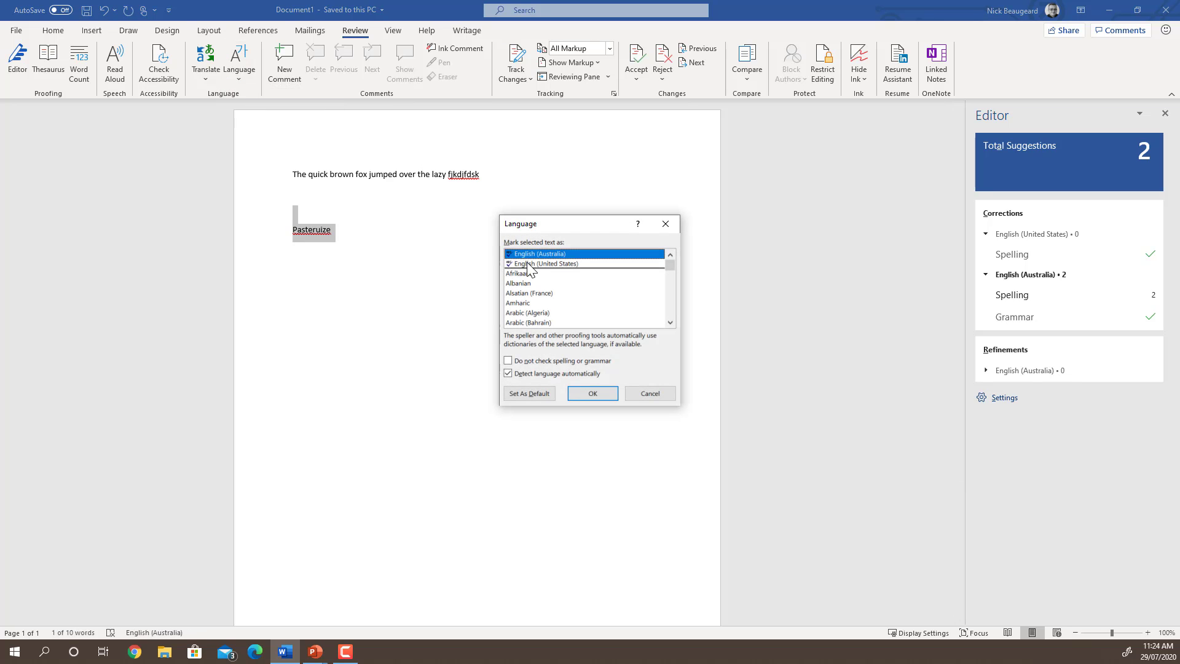
left_click(526, 263)
left_click(606, 393)
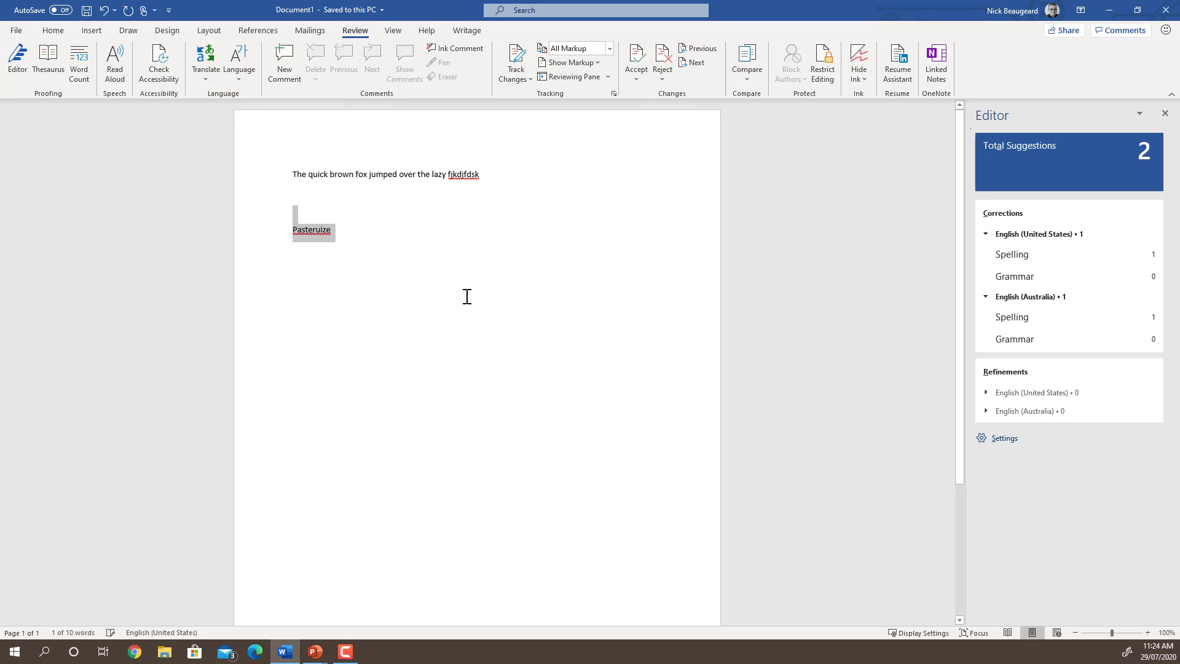
Replace the misspelled "Pasteruize" with the suggested spelling "Pasteurize" and start a new line after it.
right_click(311, 230)
key("Escape")
left_click(317, 230)
right_click(317, 231)
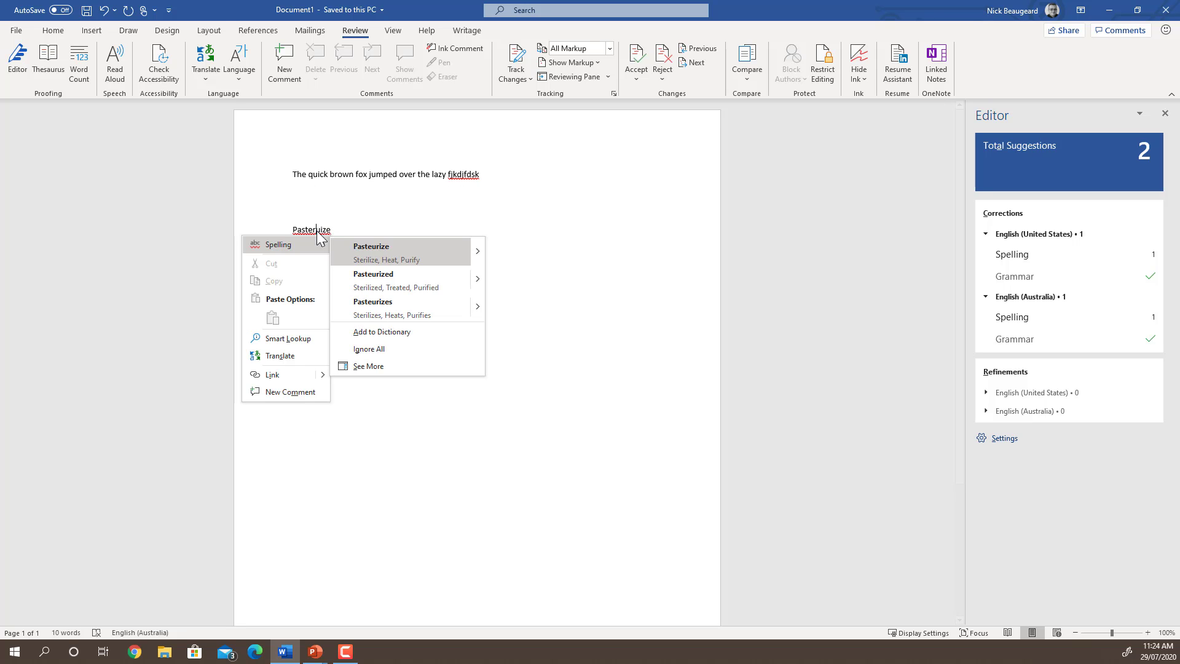
left_click(393, 252)
key("Return")
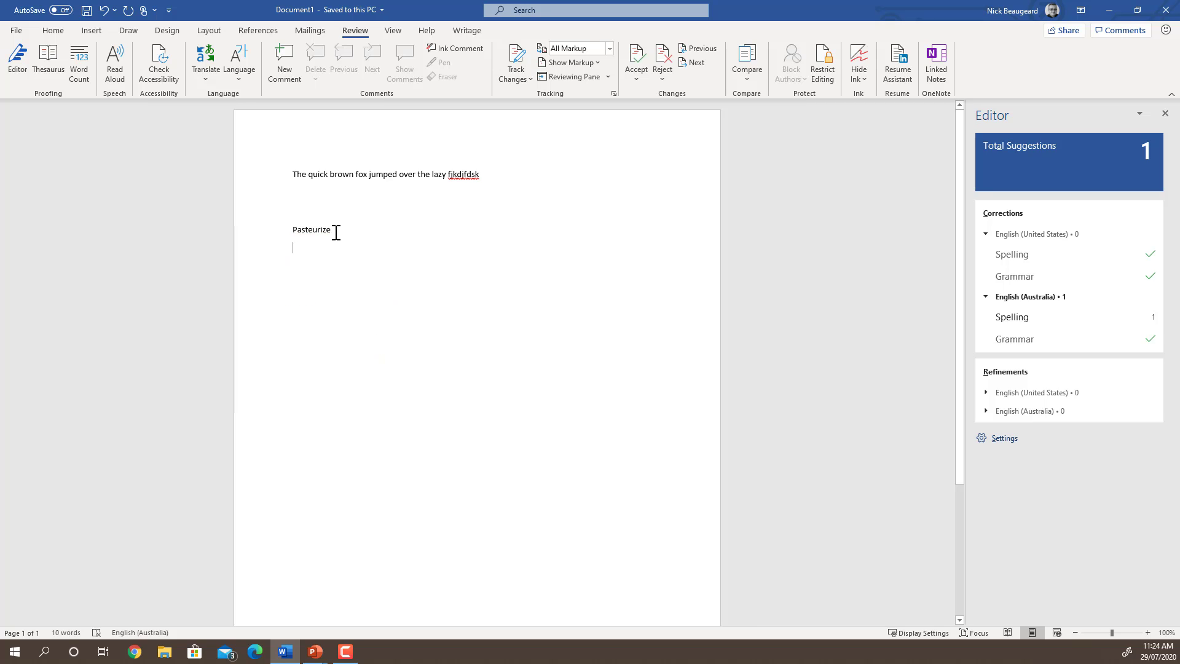
Copy the word "Pasteurize" and paste it on a separate line further down.
double_click(314, 229)
key("ctrl+c")
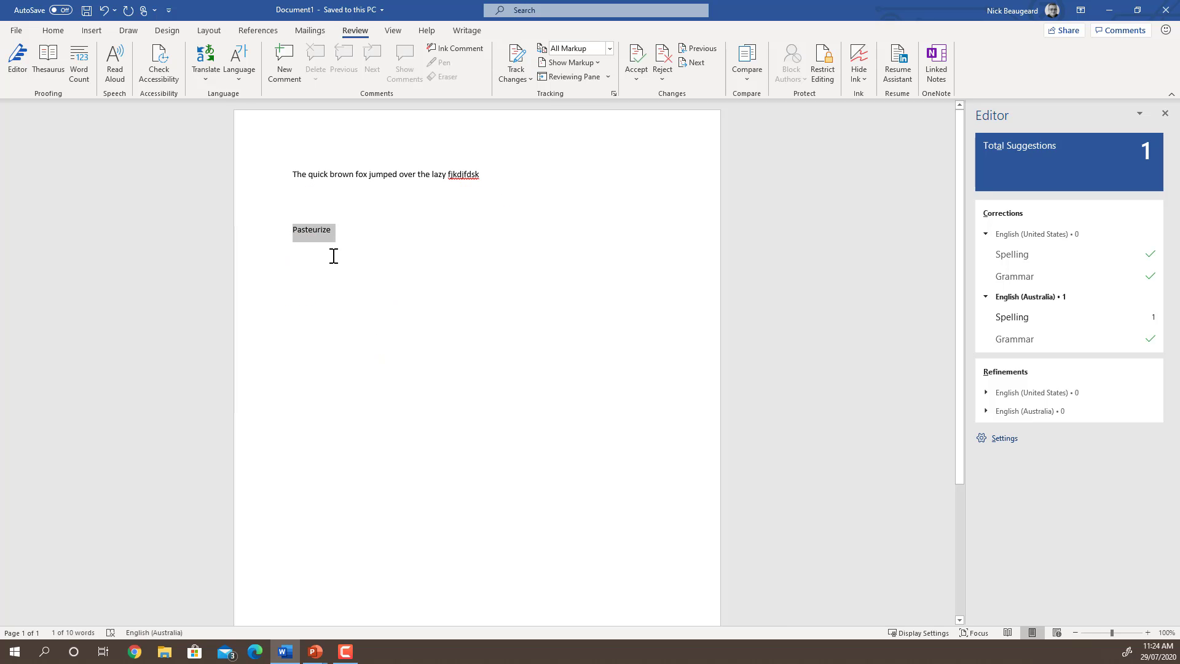
left_click(334, 257)
key("ctrl+v")
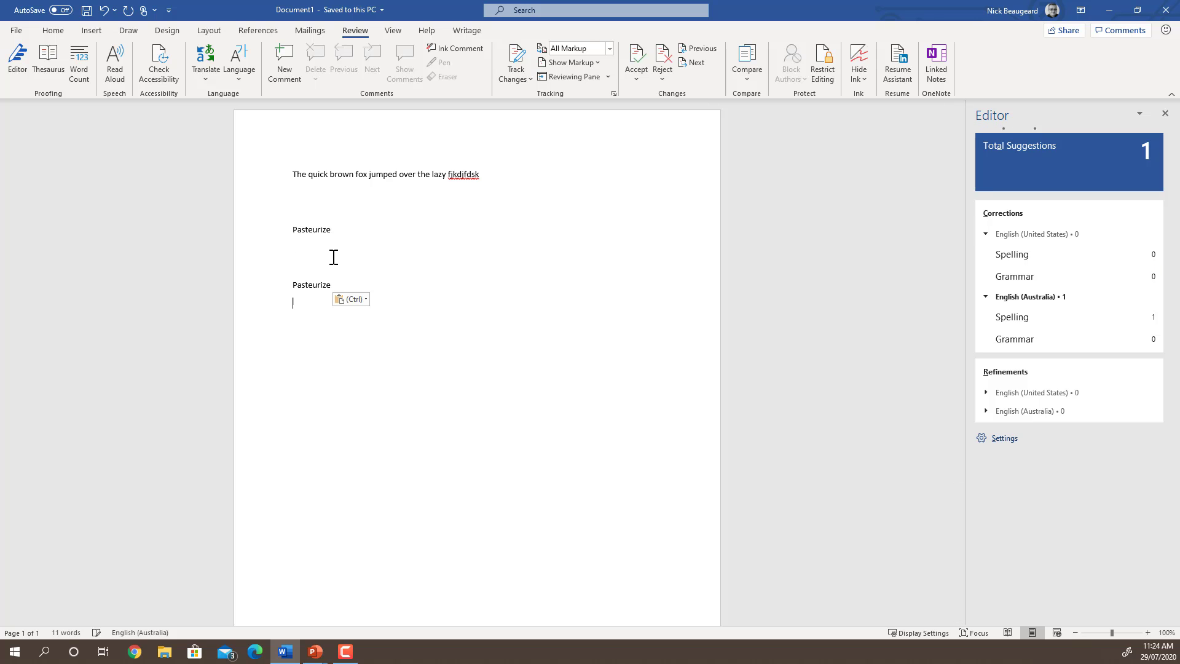
Set the proofing language of the pasted "Pasteurize" to English (Australia).
left_click_drag(335, 285, 278, 284)
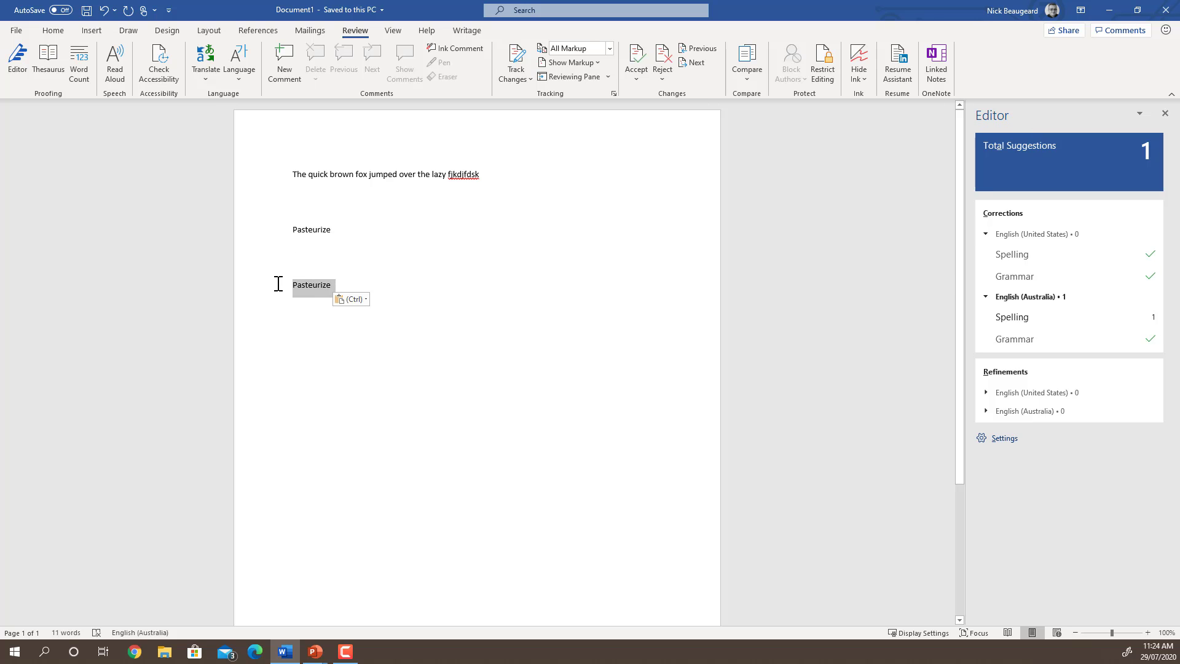
left_click(241, 80)
left_click(252, 97)
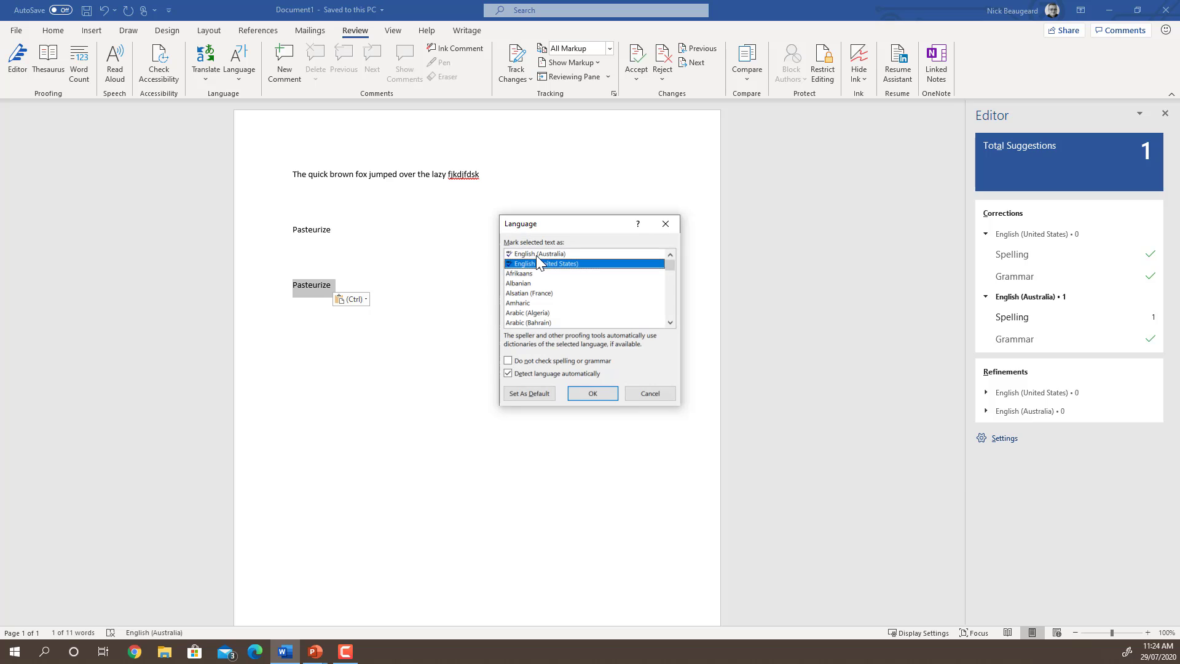
left_click(536, 254)
left_click(593, 394)
left_click(402, 363)
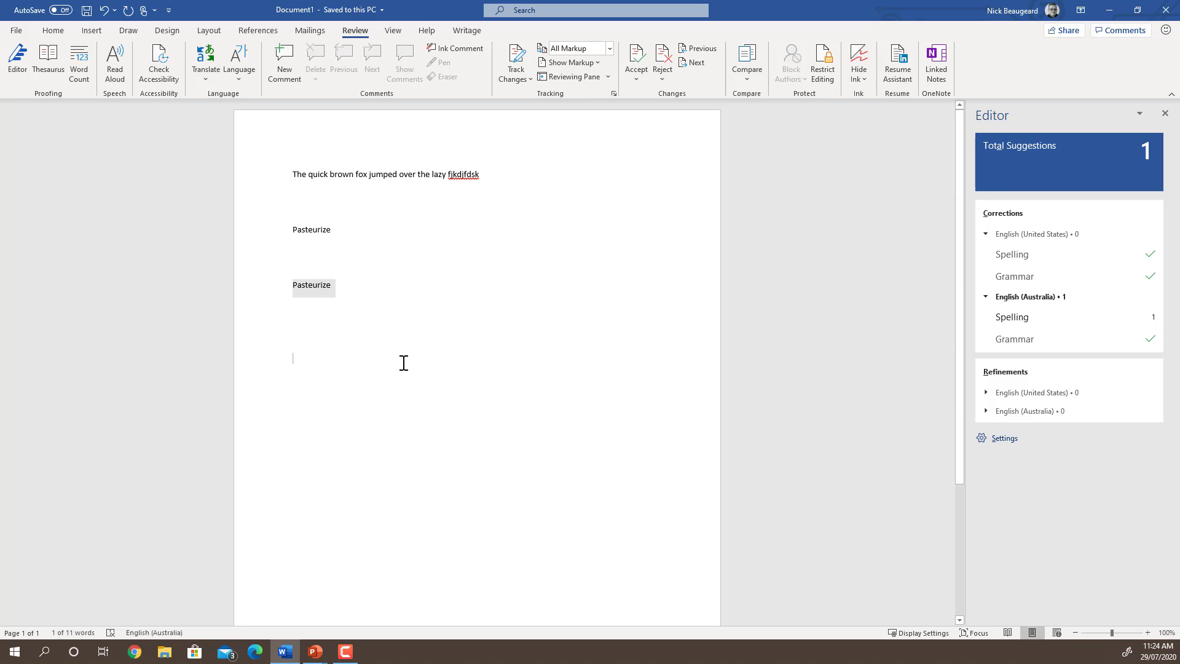
Change the spelling of the second word to "Pasteurise" and remove the stray characters entered after it.
left_click(327, 284)
type("se")
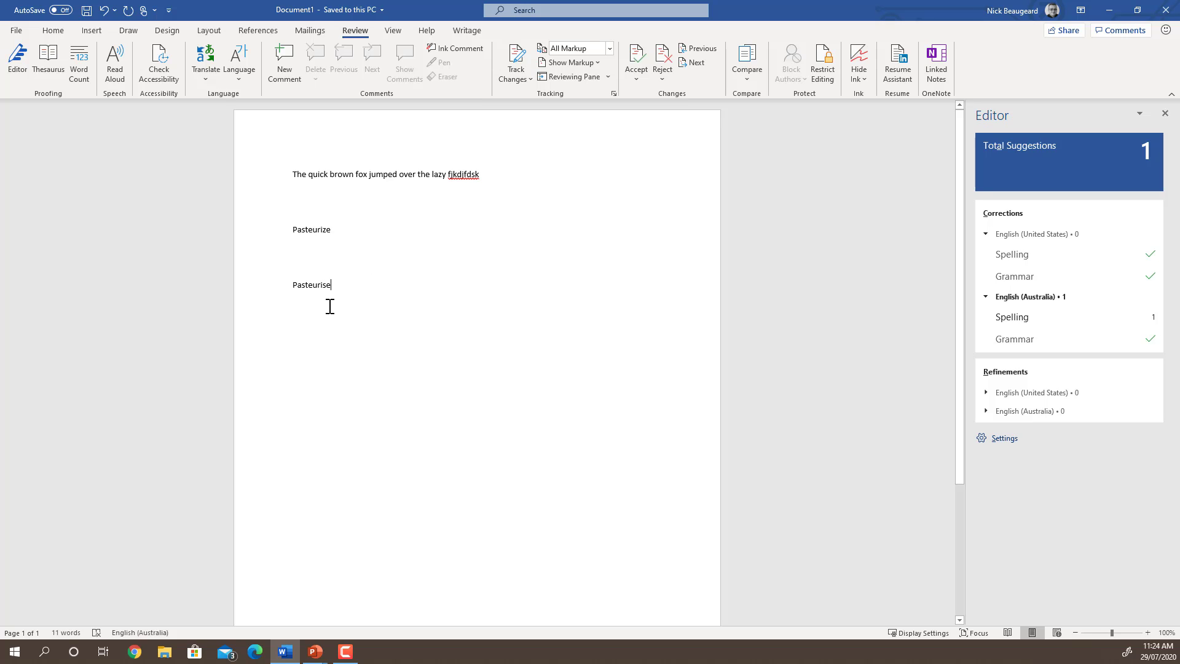
type("\\\\")
key("BackSpace")
key("BackSpace")
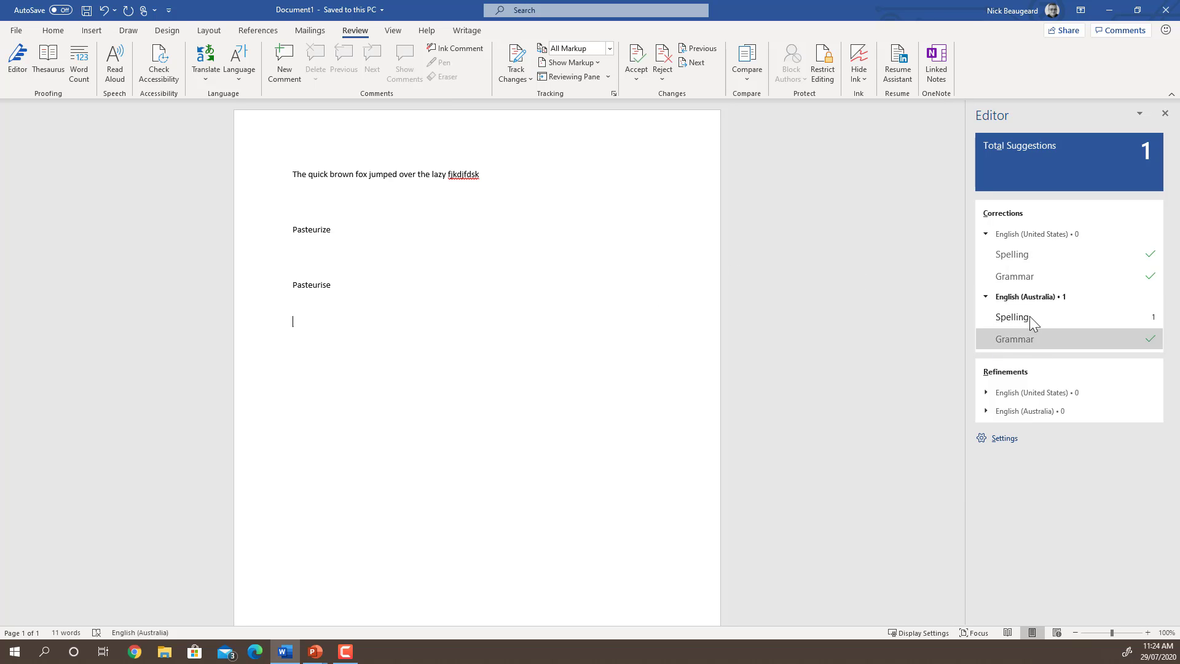
Expand the English (United States) refinements in the Editor pane to examine their categories.
left_click(986, 393)
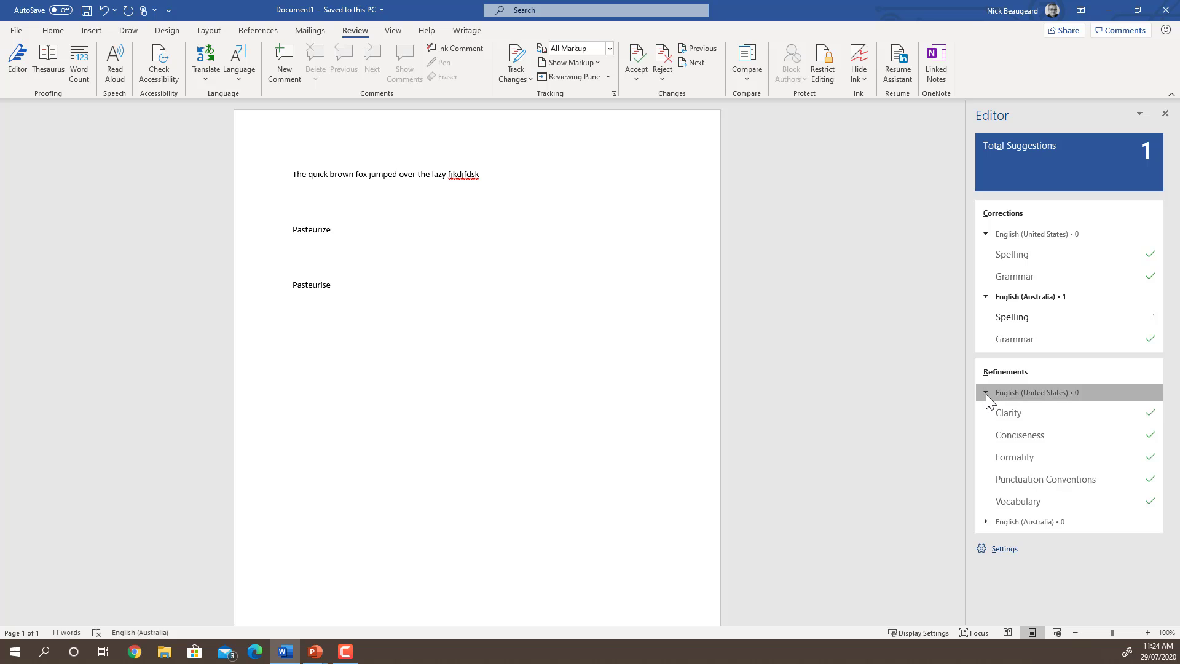
Expand the English (Australia) refinements in the Editor pane to examine their categories.
left_click(988, 522)
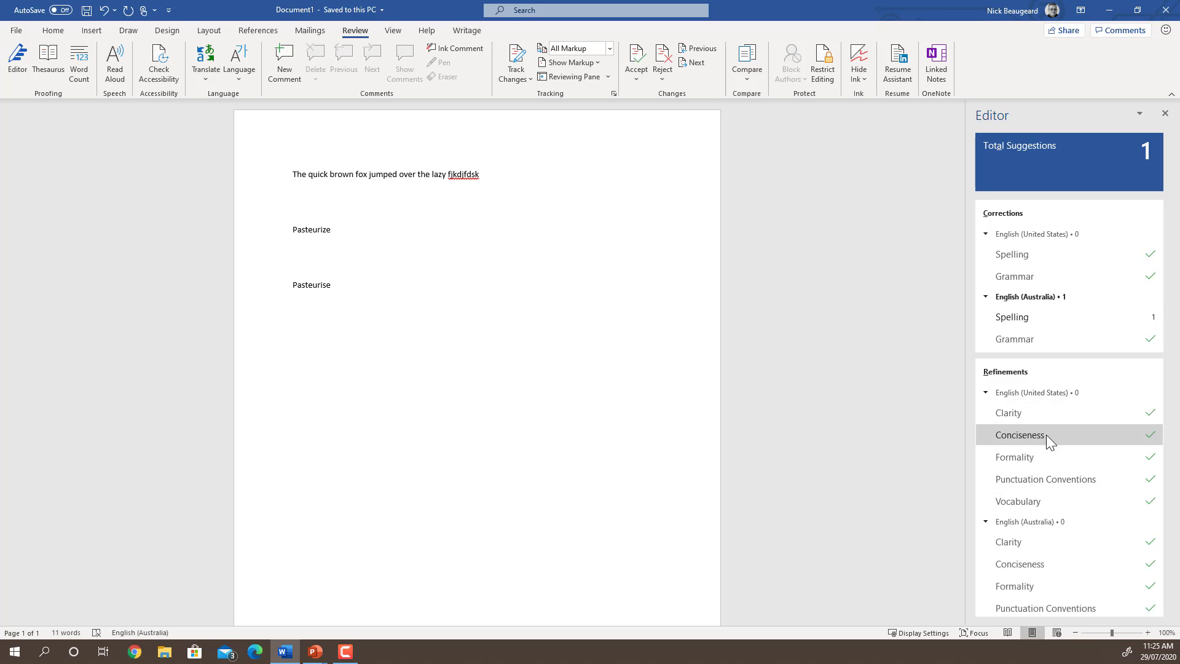
scroll(1049, 440, "down", 1)
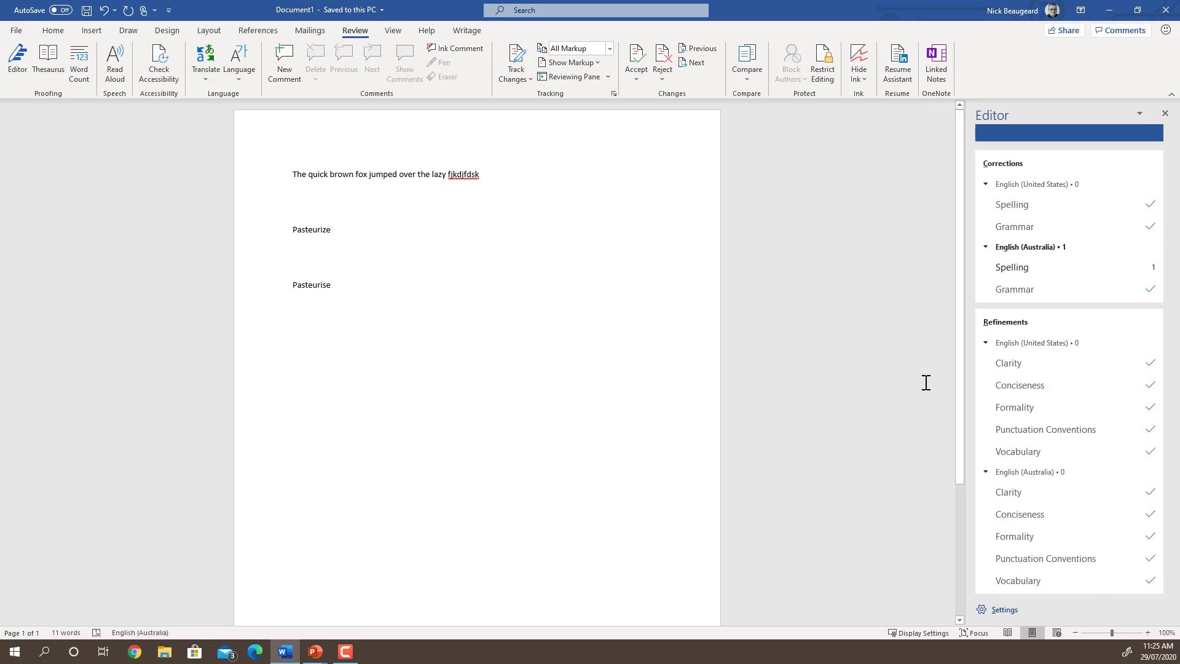
Switch to the PowerPoint slide show and advance it by one slide.
key("alt+Tab")
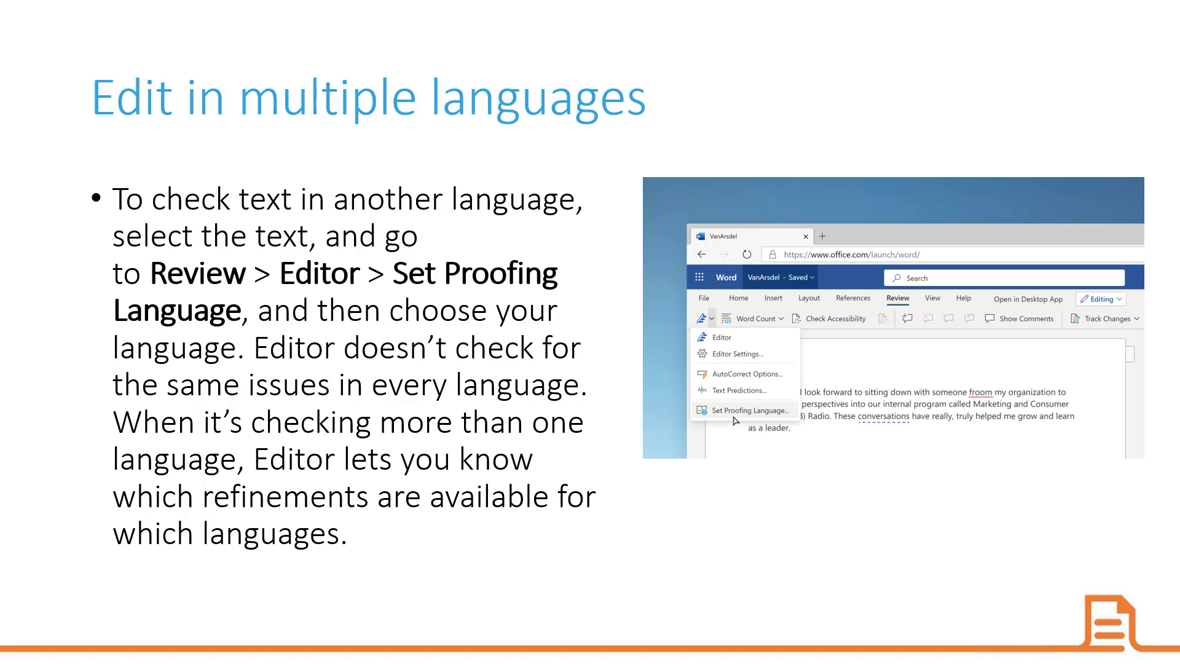
key("Right")
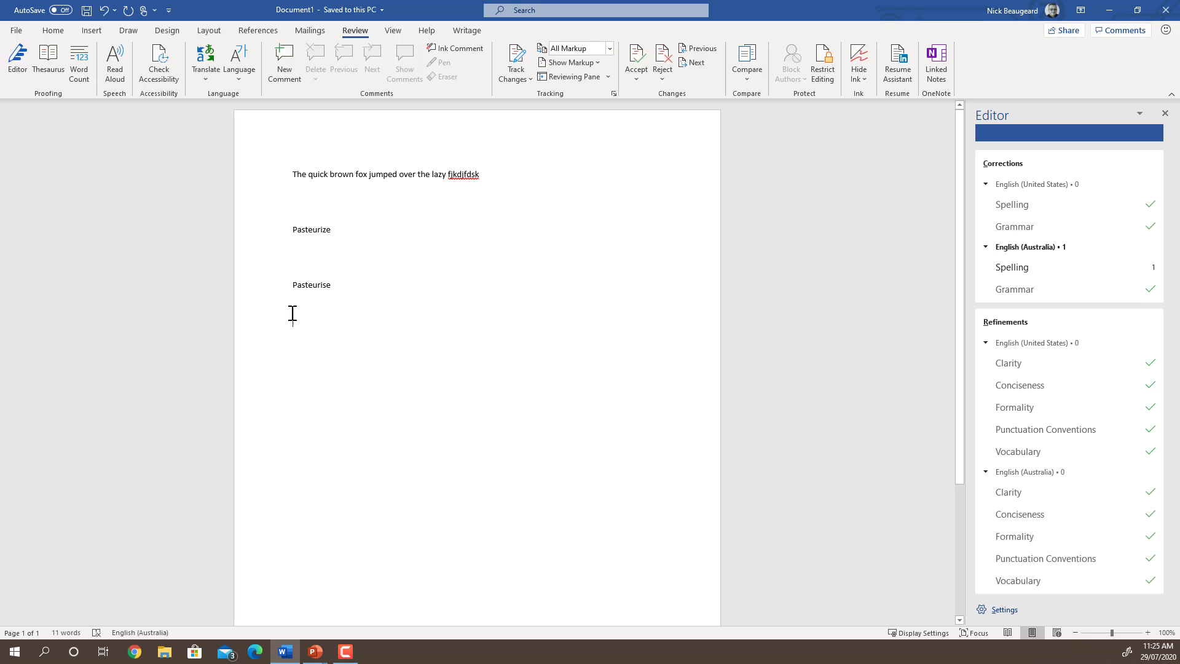
Add the sentence "The monkey is in the tree" below "Pasteurise" and open it in the Translator as the selection.
type("The")
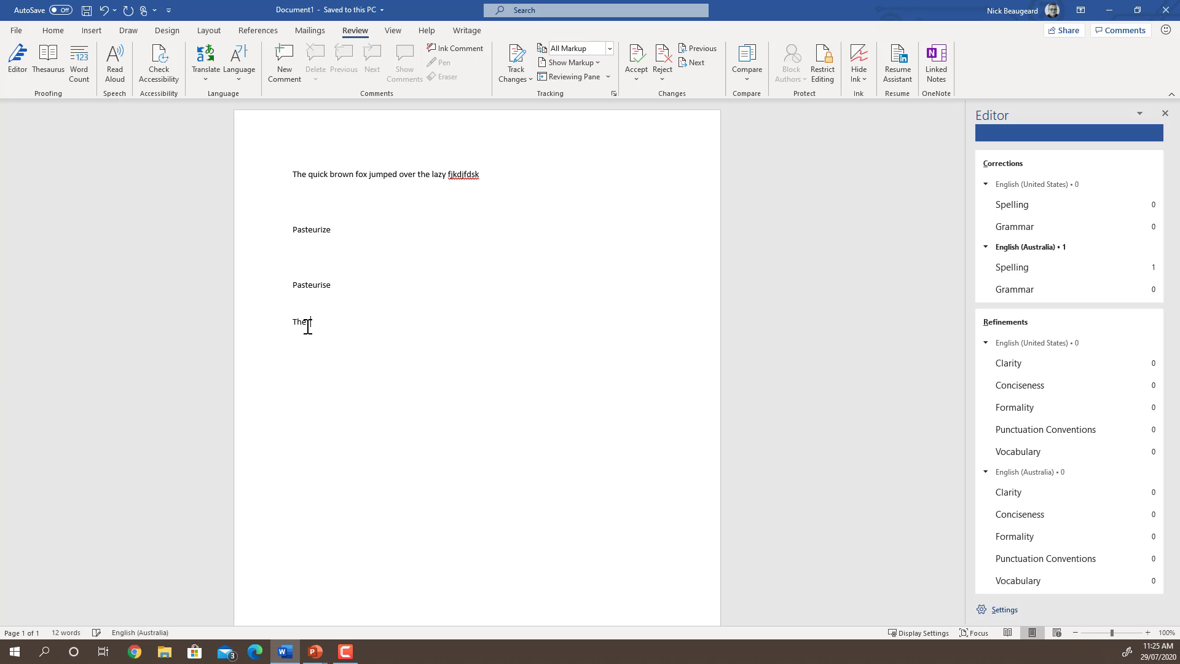
type(" monkey is in the tree")
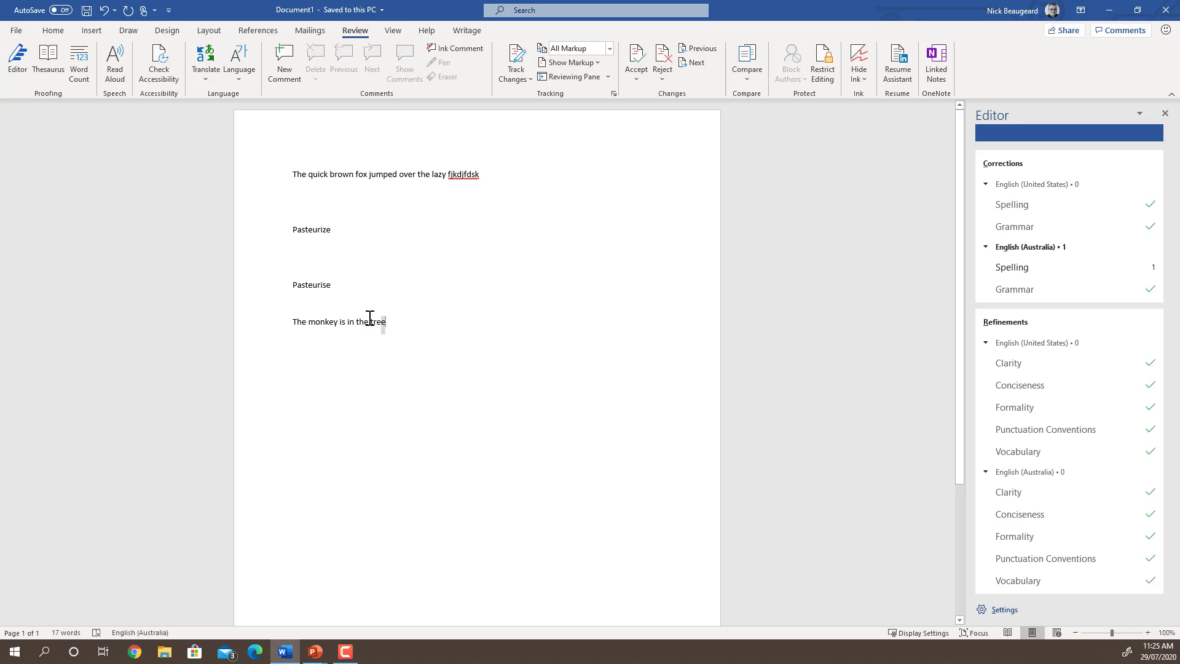
triple_click(369, 316)
right_click(311, 321)
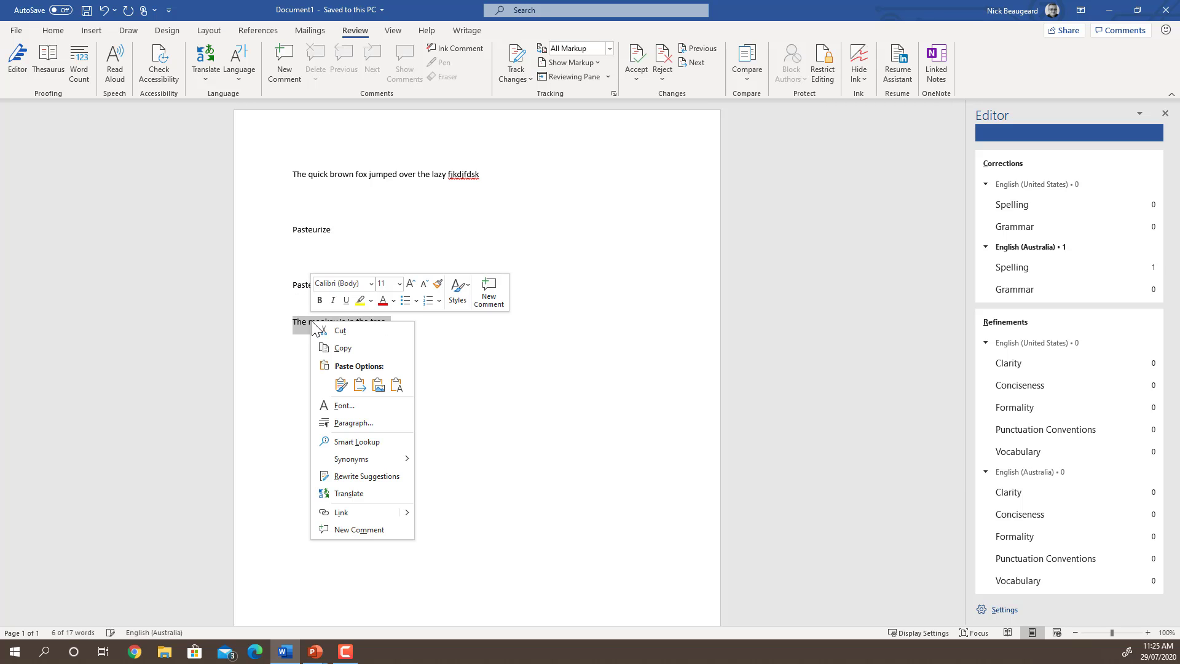
left_click(342, 385)
left_click(205, 79)
left_click(217, 104)
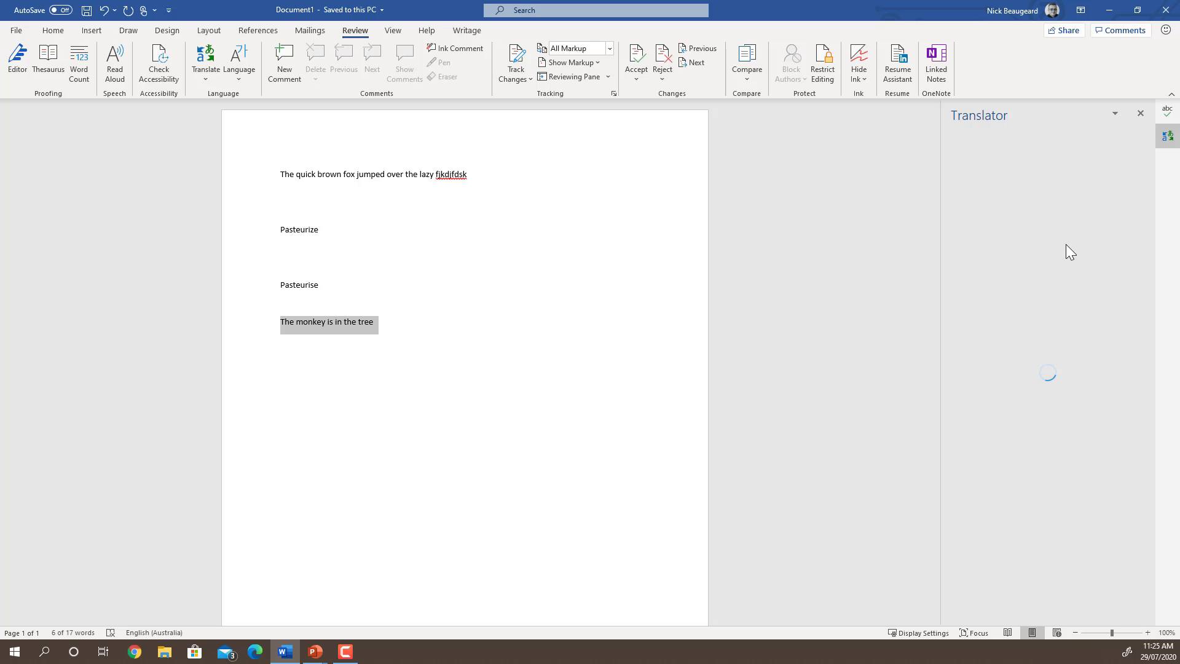
Translate the selected monkey sentence into French and replace it in the document with the translation.
left_click(994, 280)
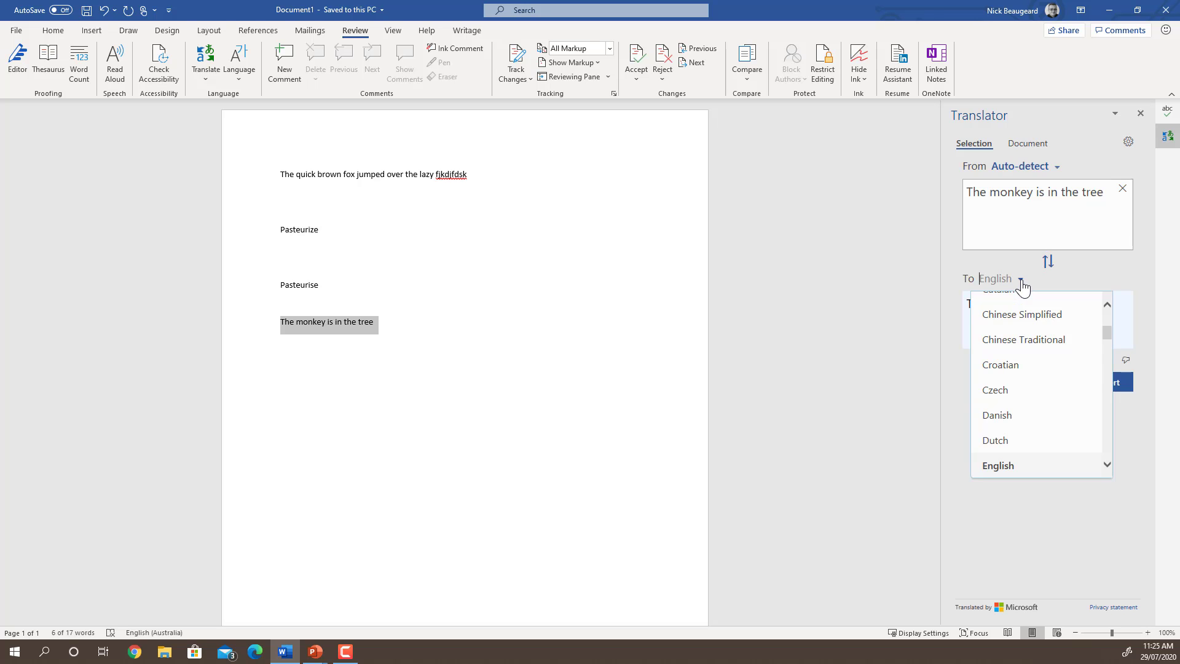
scroll(1015, 406, "down", 2)
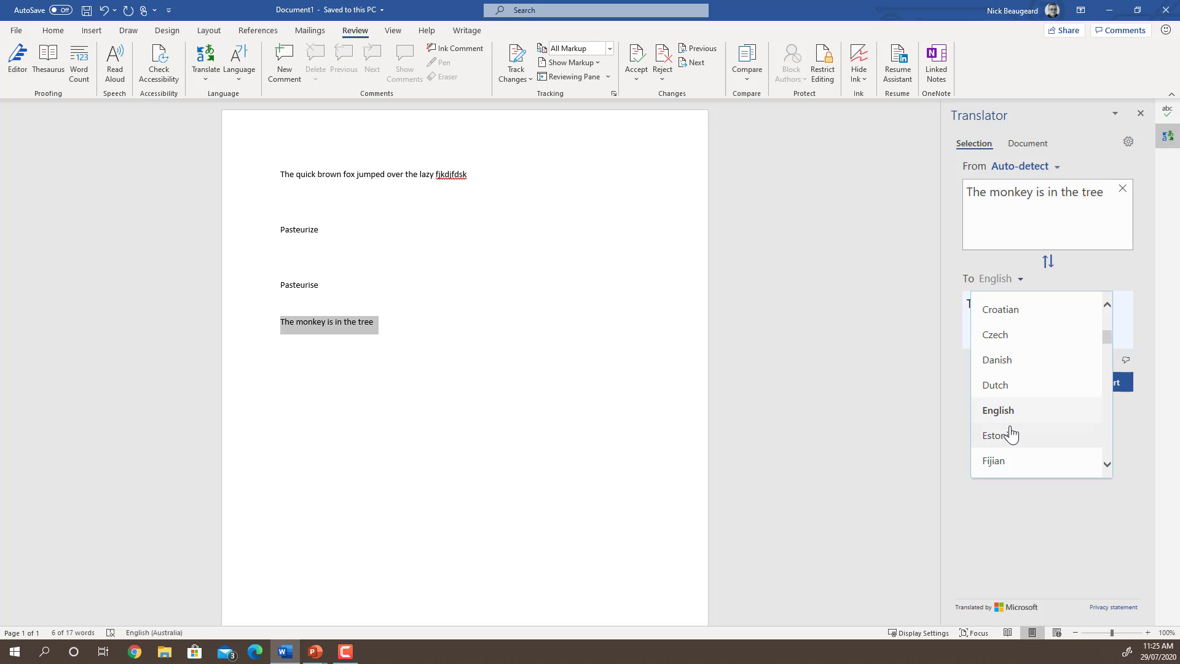
scroll(1011, 435, "down", 3)
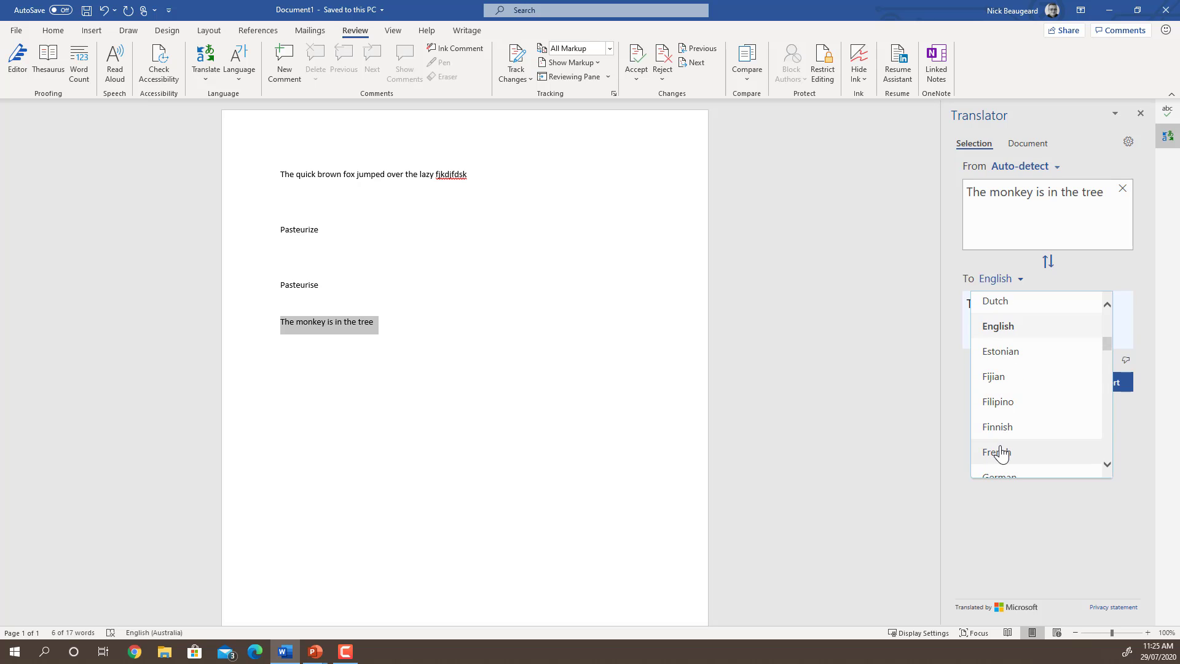
left_click(999, 452)
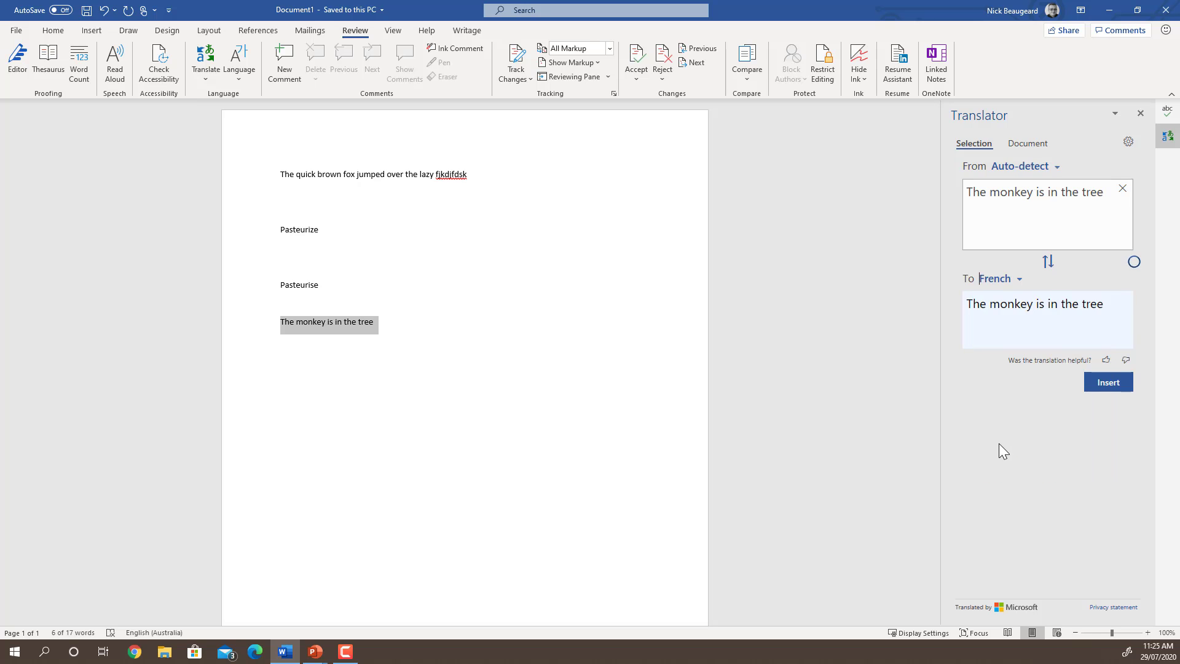
left_click(1110, 386)
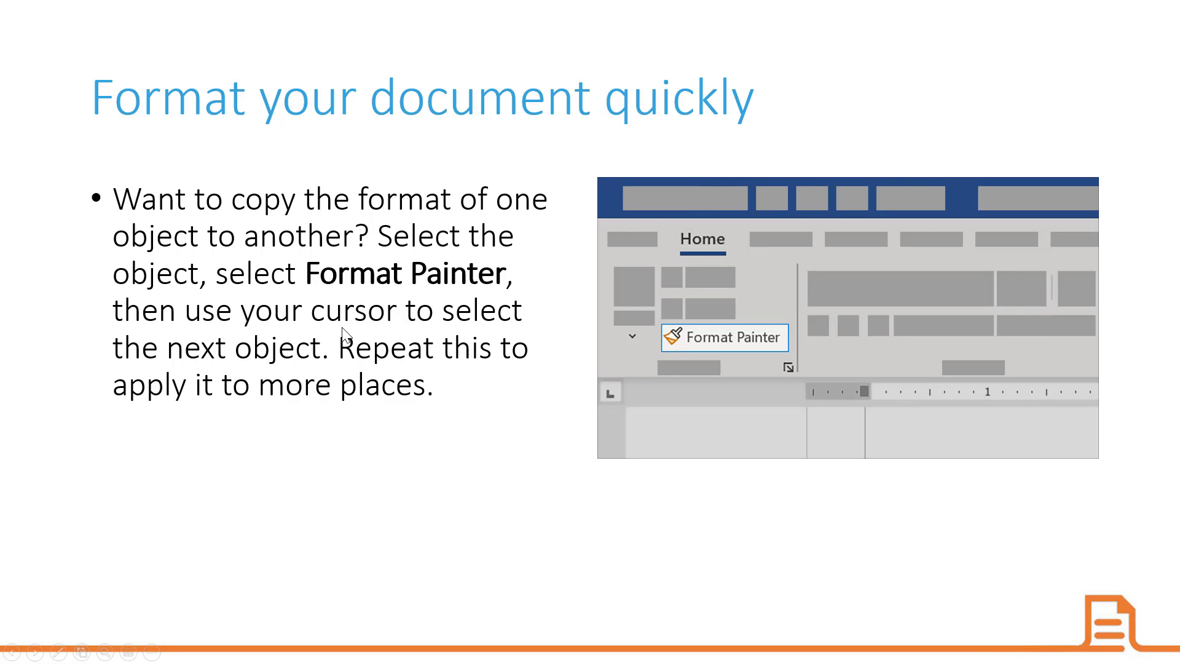
Switch back to the Word document and format the French sentence in the Algerian font at size 22.
key("super+Tab")
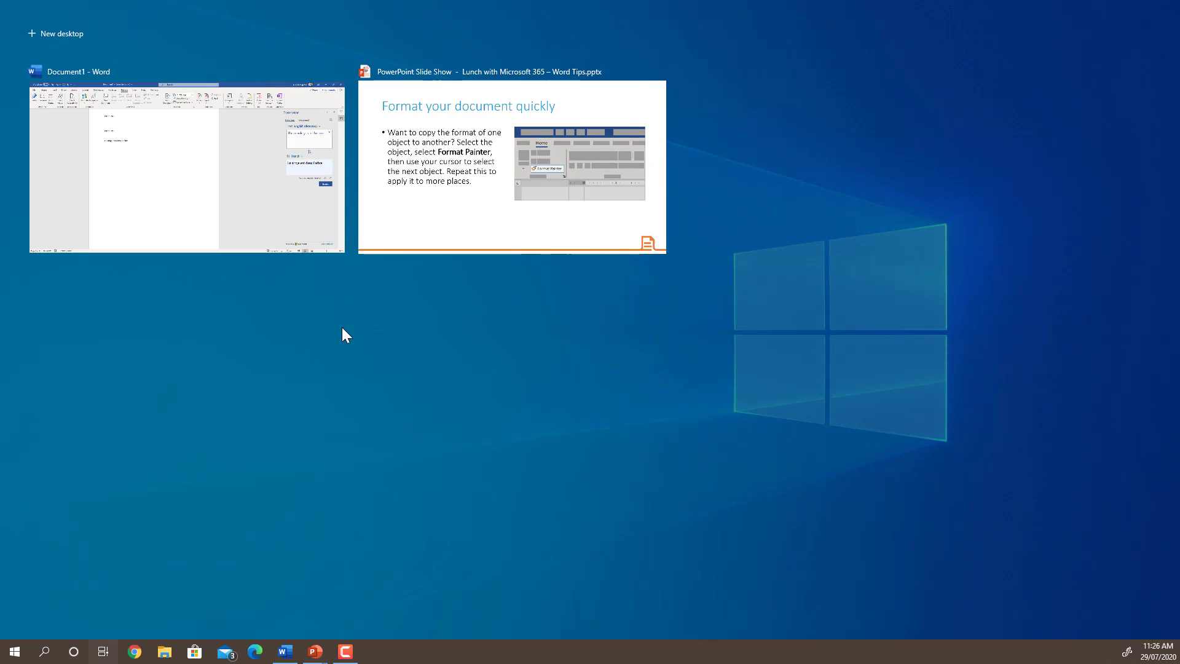
key("super+Tab")
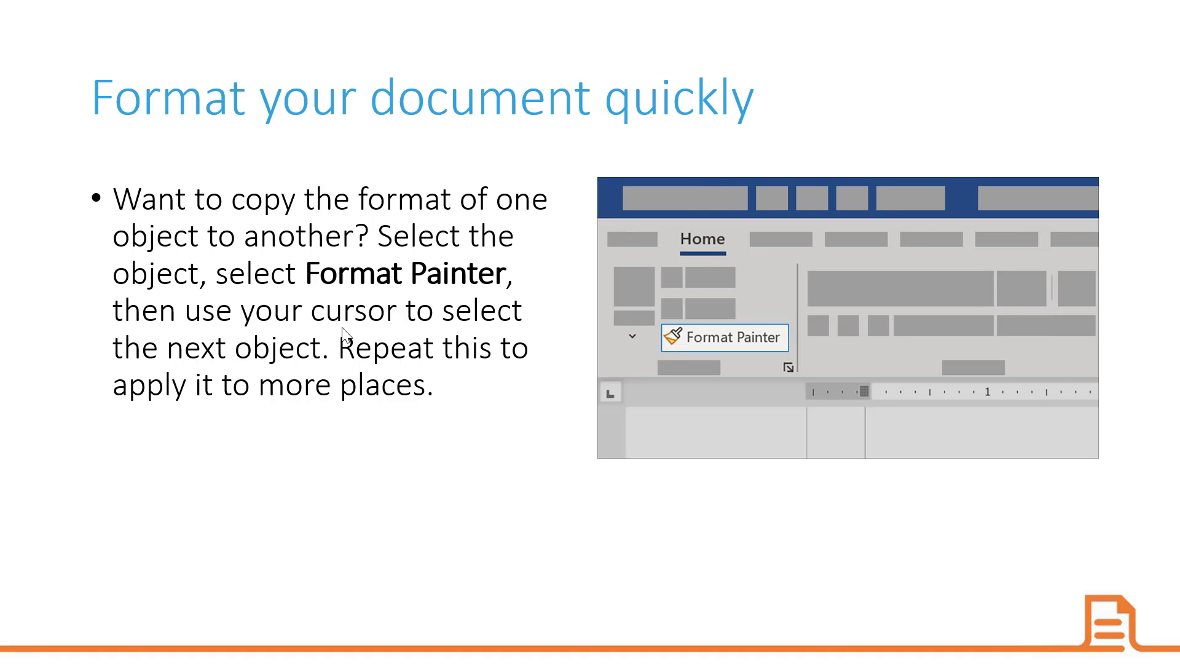
key("alt+Tab")
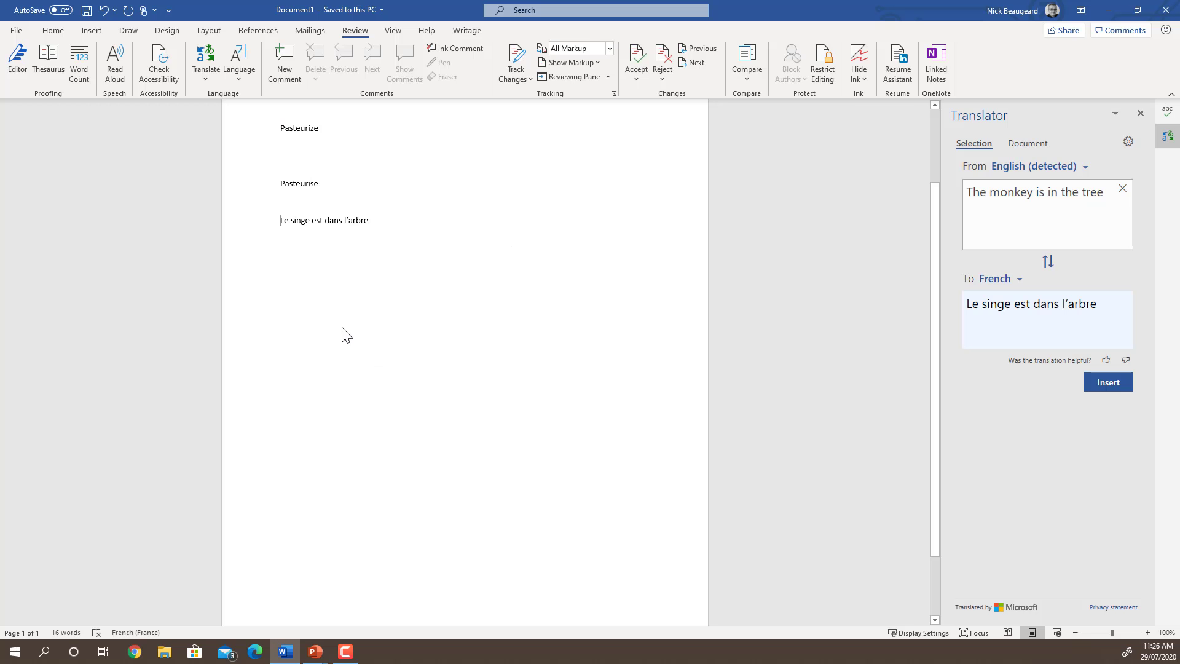
scroll(435, 219, "up", 2)
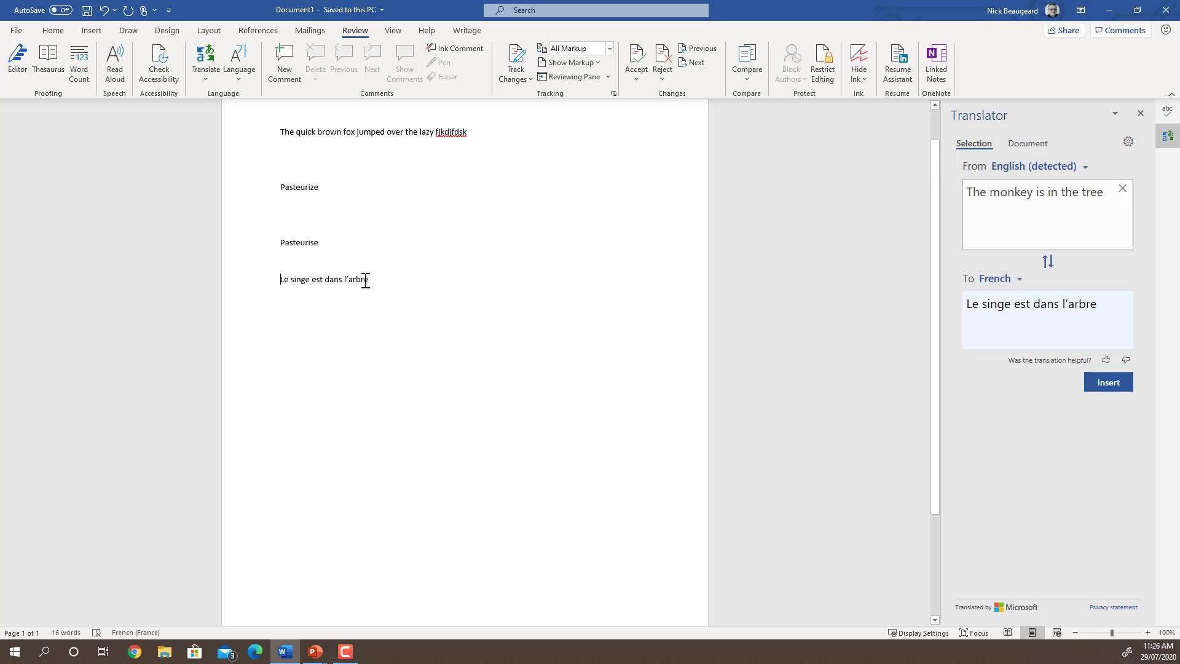
left_click_drag(371, 279, 265, 289)
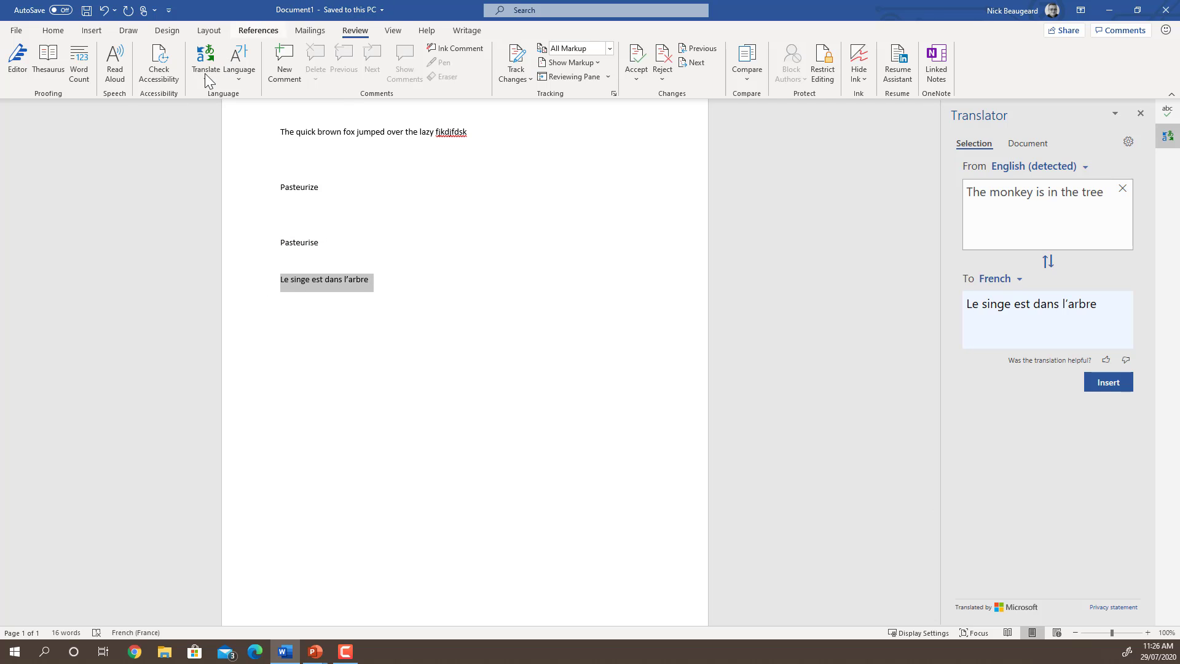
left_click(53, 30)
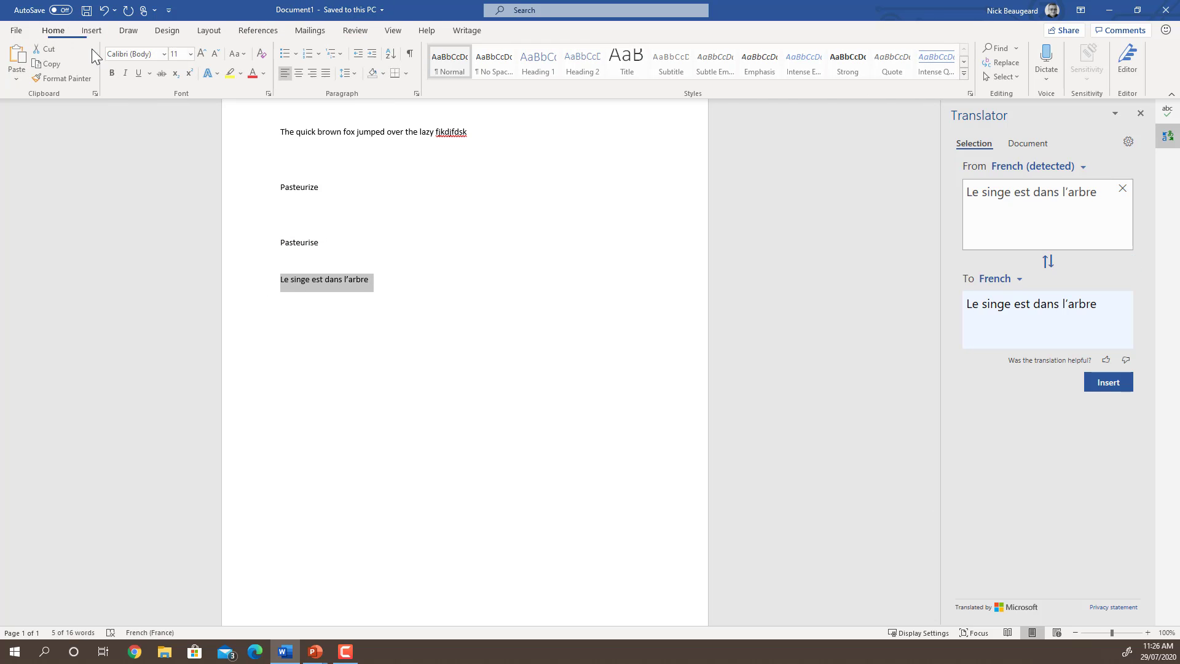
left_click(166, 54)
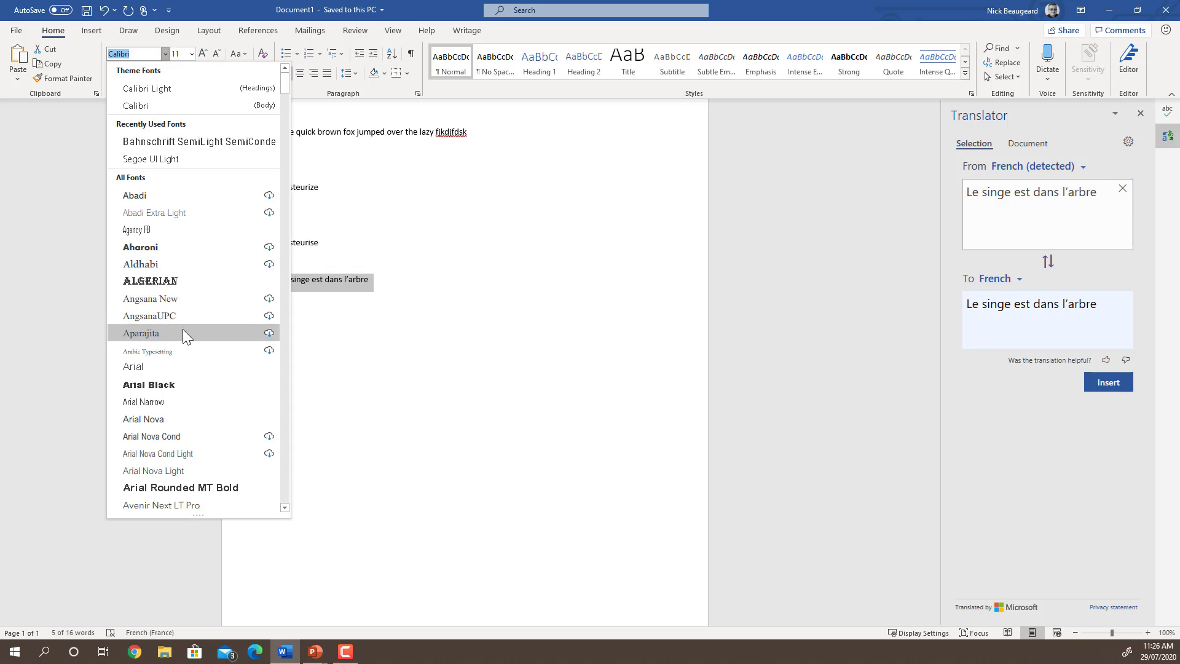
left_click(184, 285)
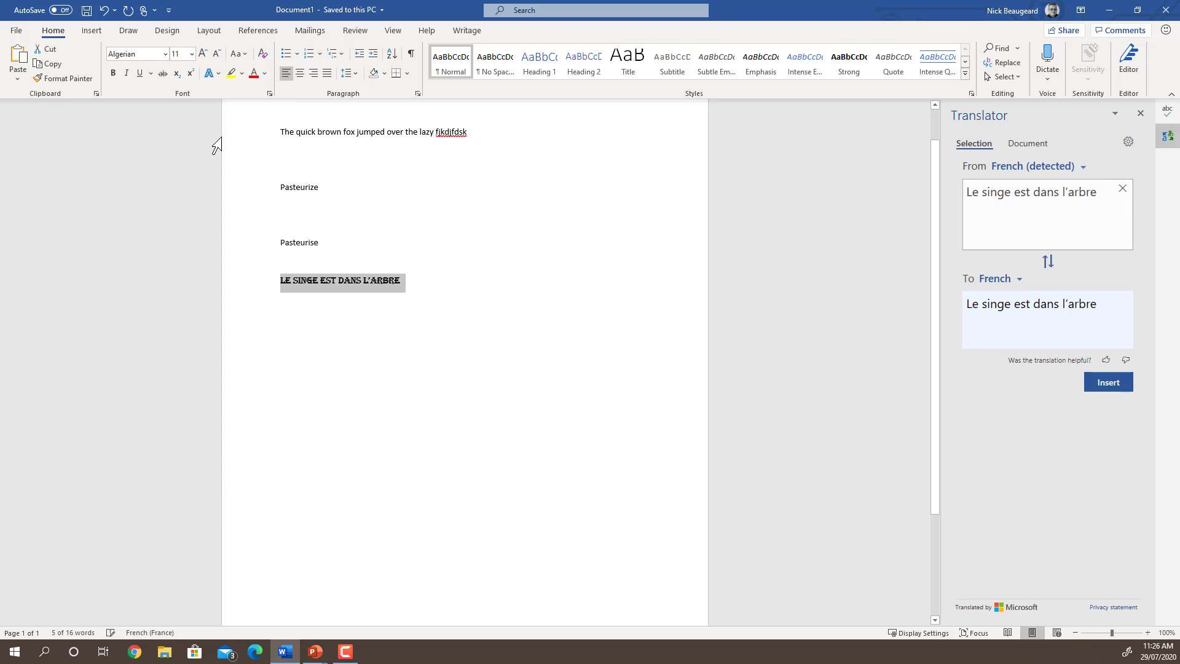
left_click(193, 55)
left_click(180, 197)
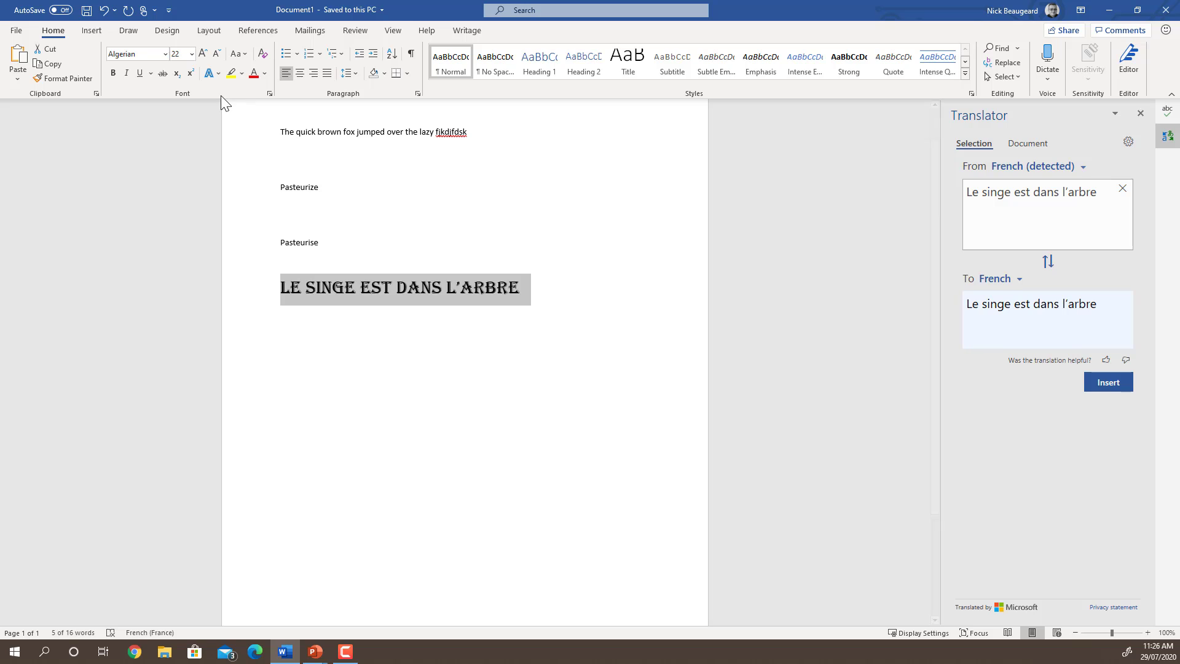
Copy the French sentence's formatting onto the "The quick brown fox" sentence with Format Painter.
left_click(71, 79)
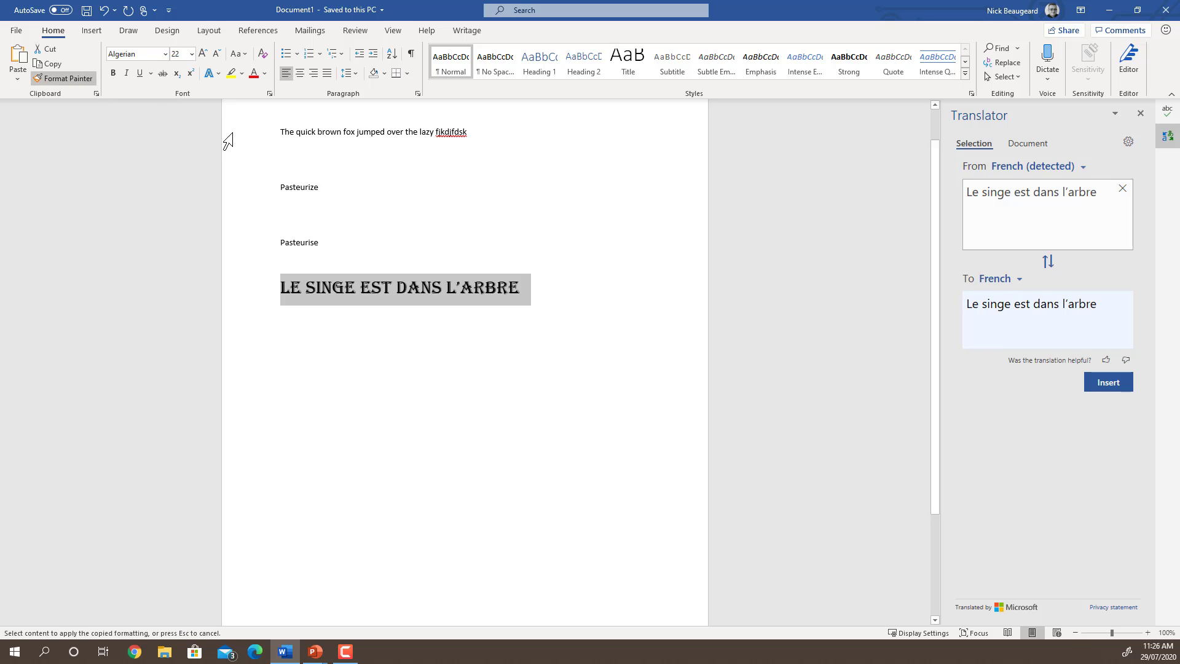
left_click_drag(307, 132, 501, 131)
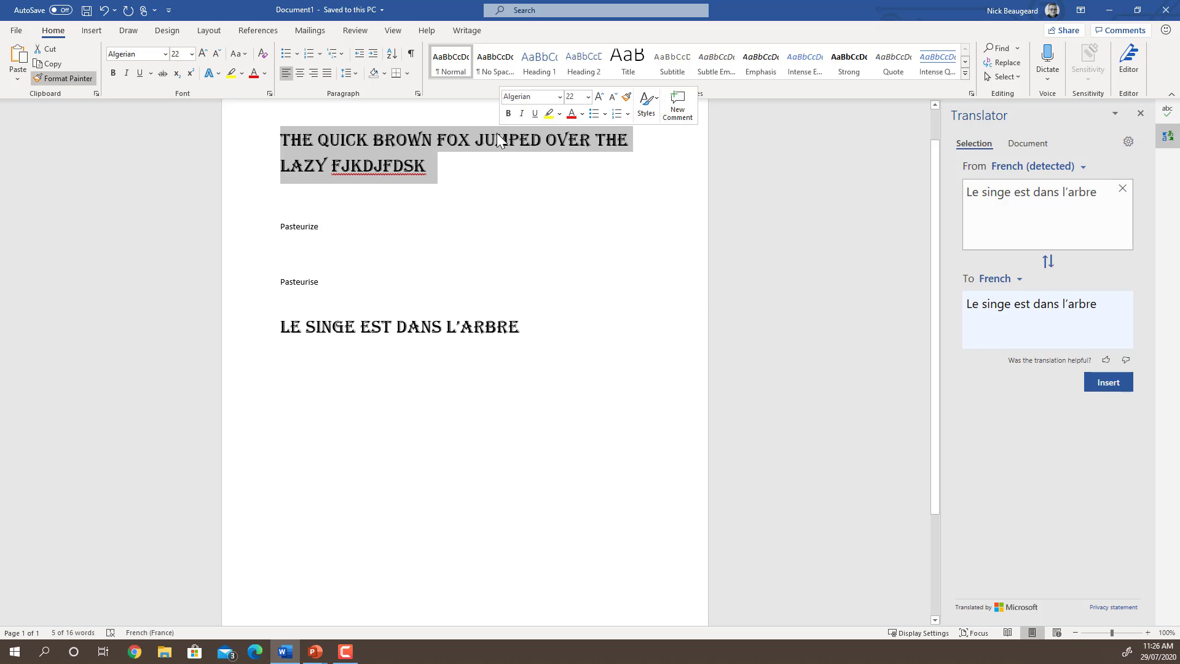
left_click_drag(279, 225, 358, 228)
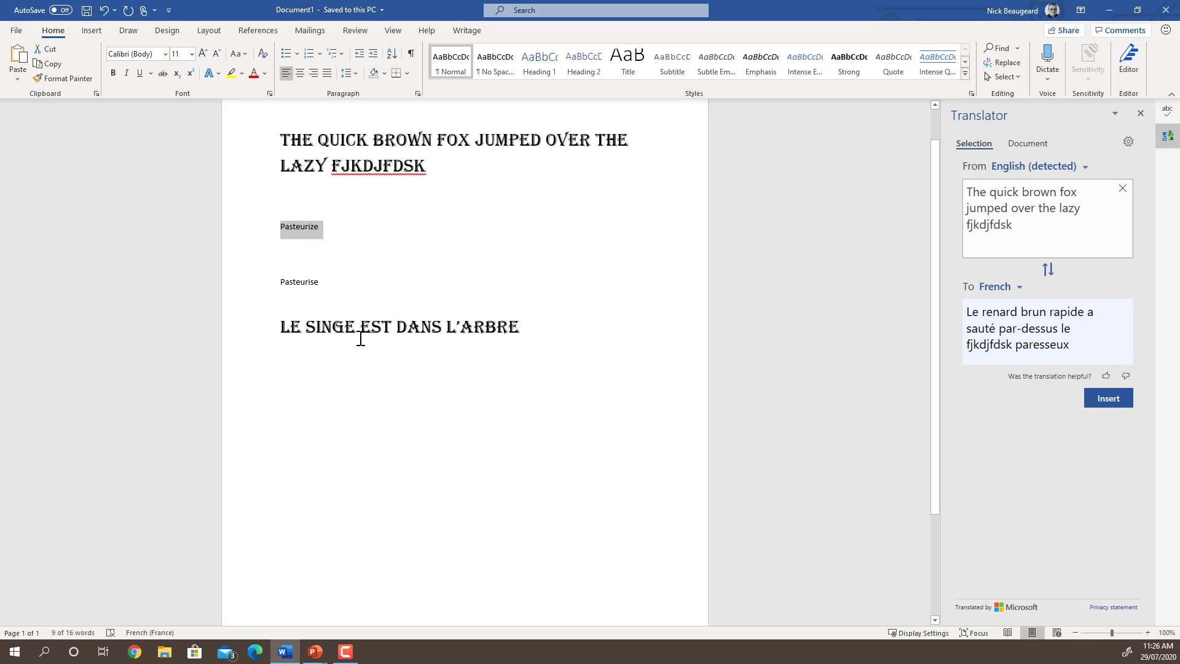
Use Format Painter to apply the first sentence's formatting to "Pasteurize" and "Pasteurise".
left_click_drag(282, 136, 438, 166)
left_click(51, 77)
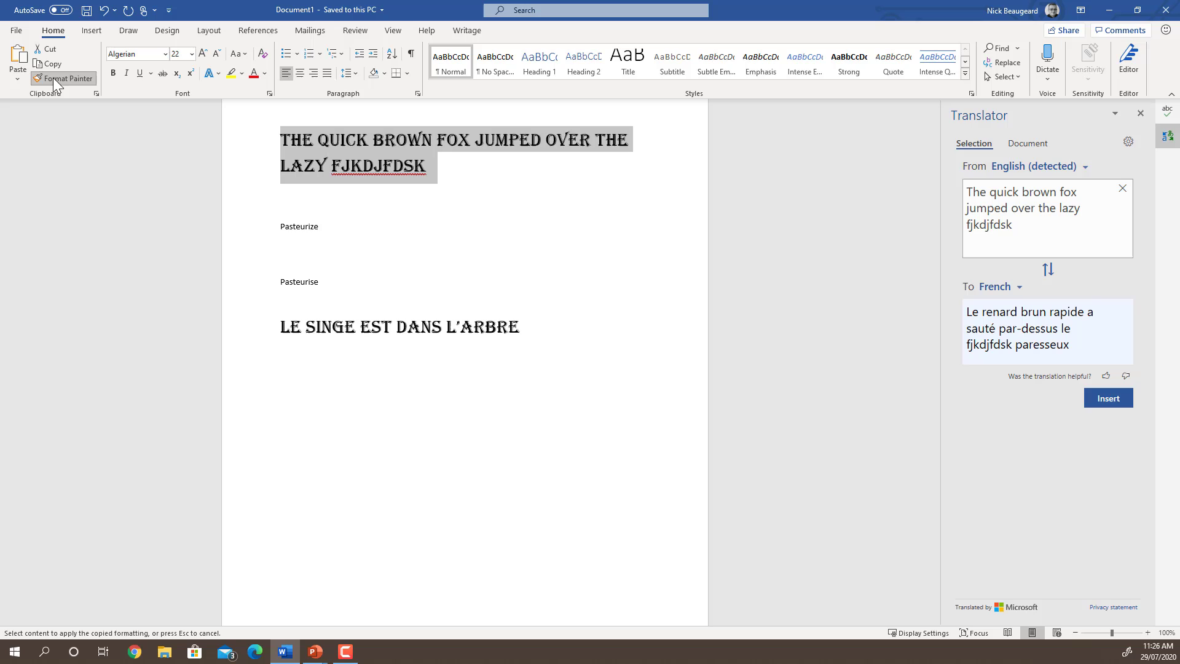
left_click(293, 226)
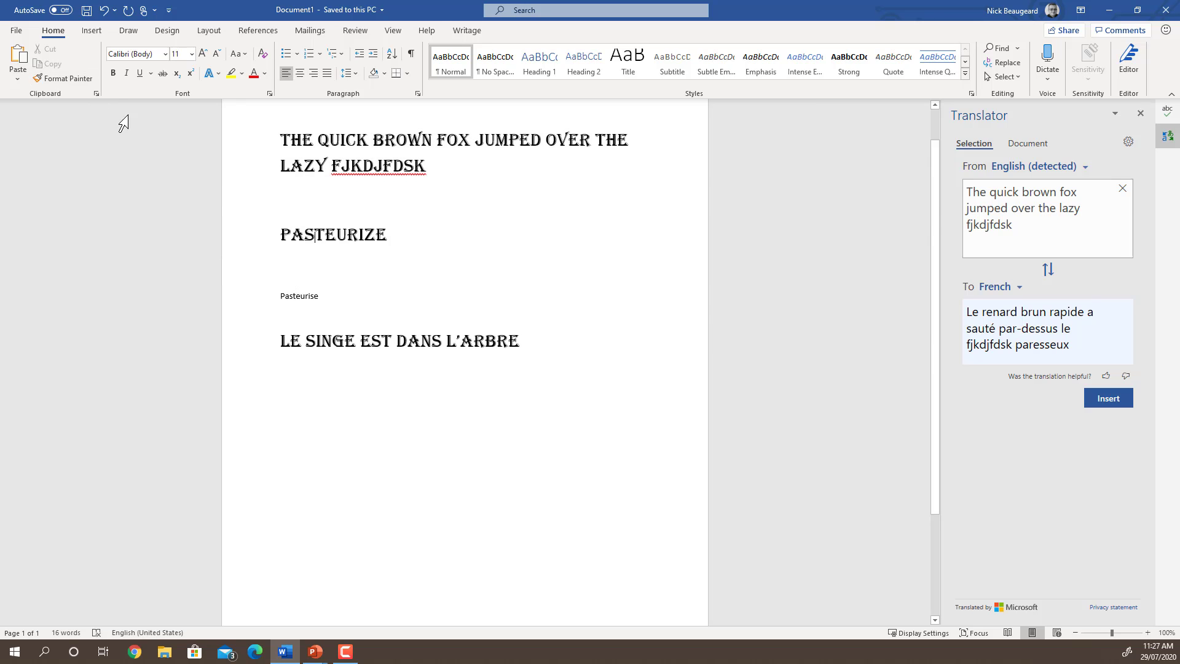
left_click(49, 78)
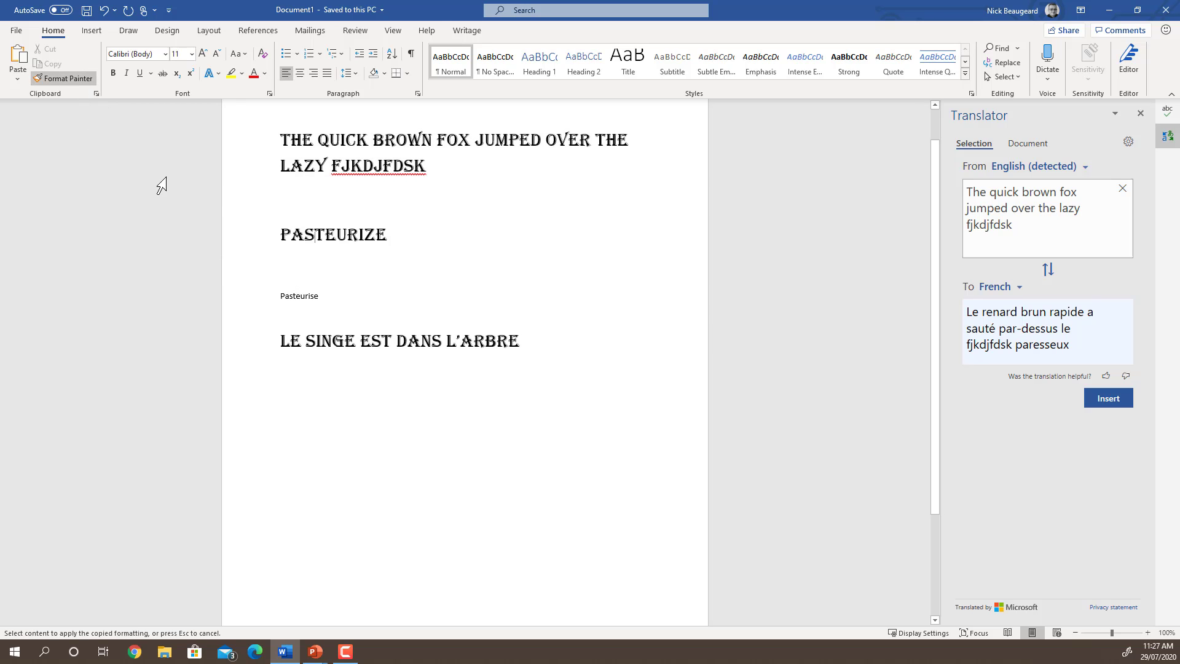
left_click(304, 297)
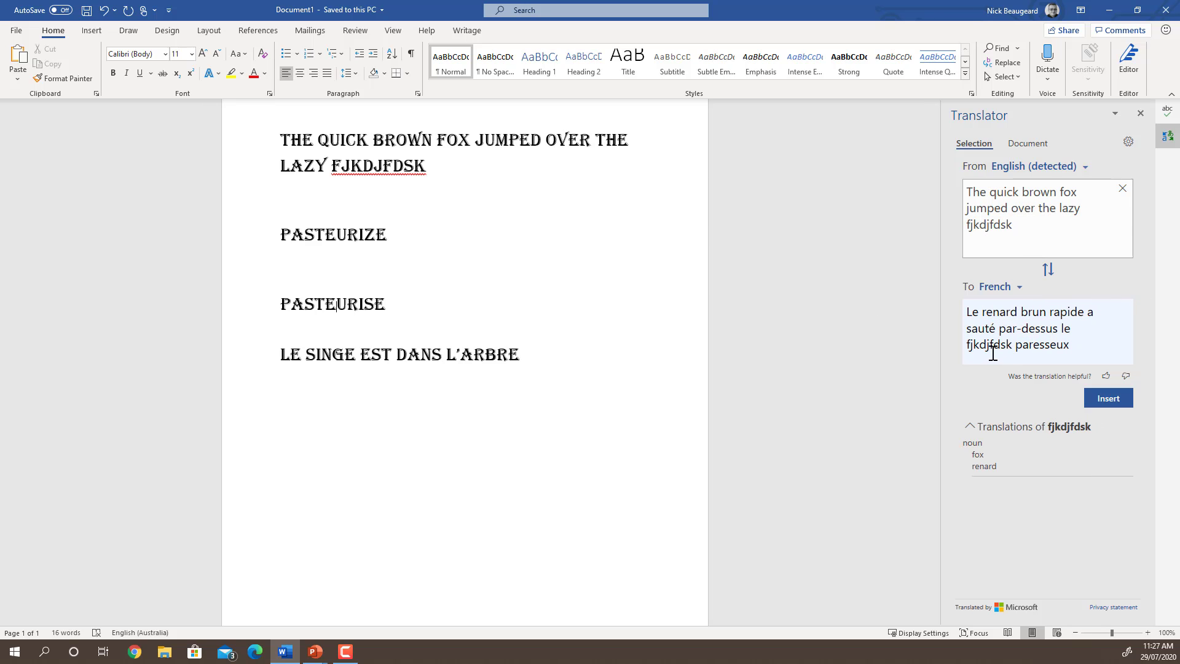
right_click(984, 329)
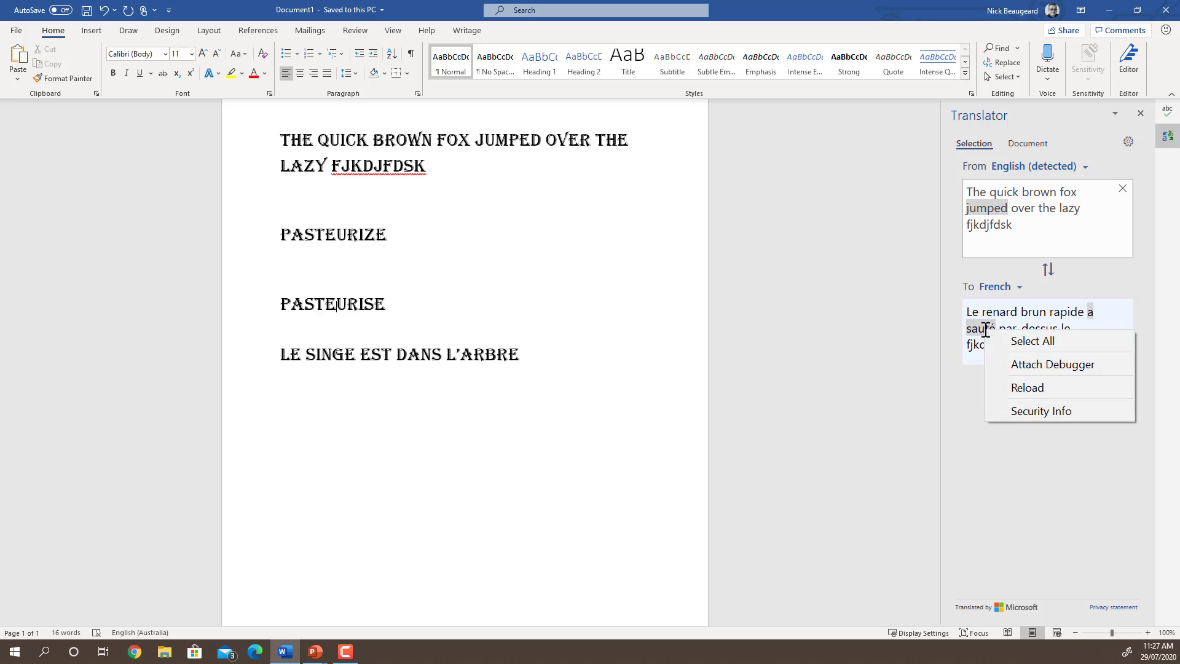
left_click(901, 333)
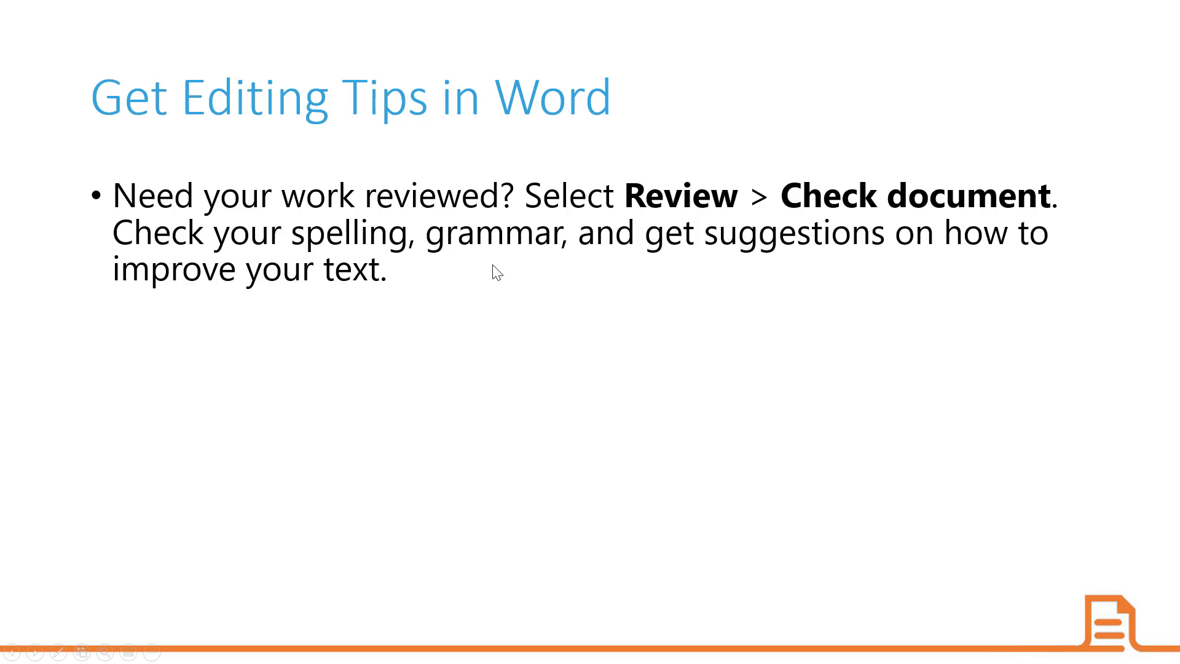
Switch back to the Word document, open the Editor's review results and expand the French (France) refinements to examine their categories.
key("alt+Tab")
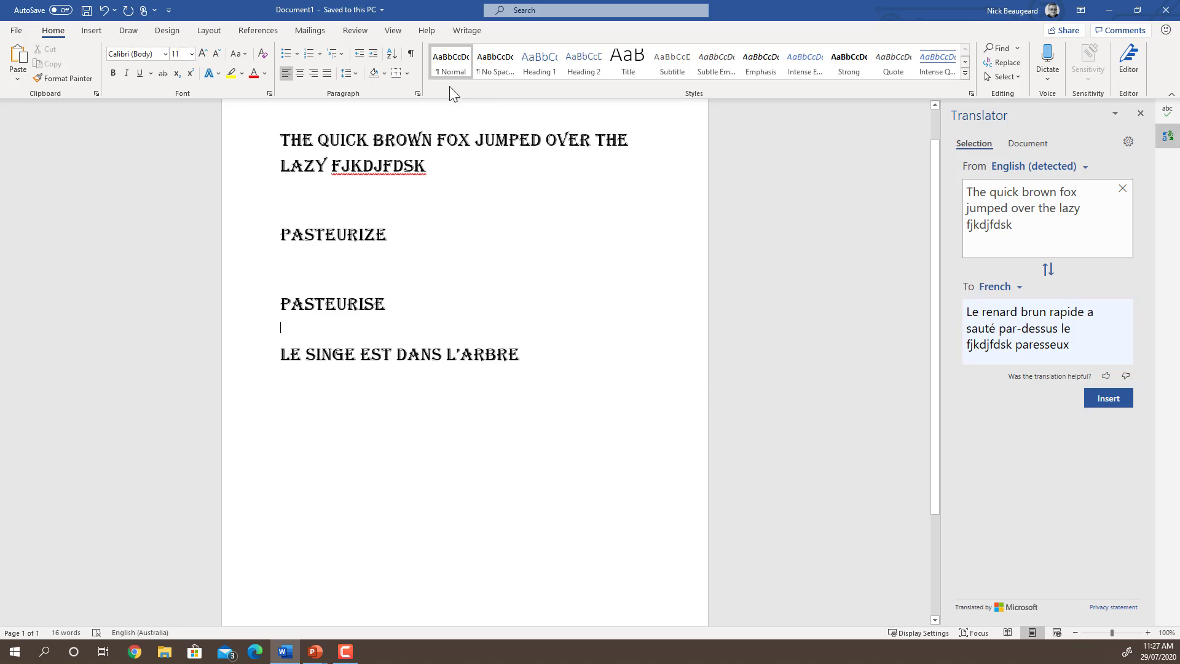
left_click(358, 34)
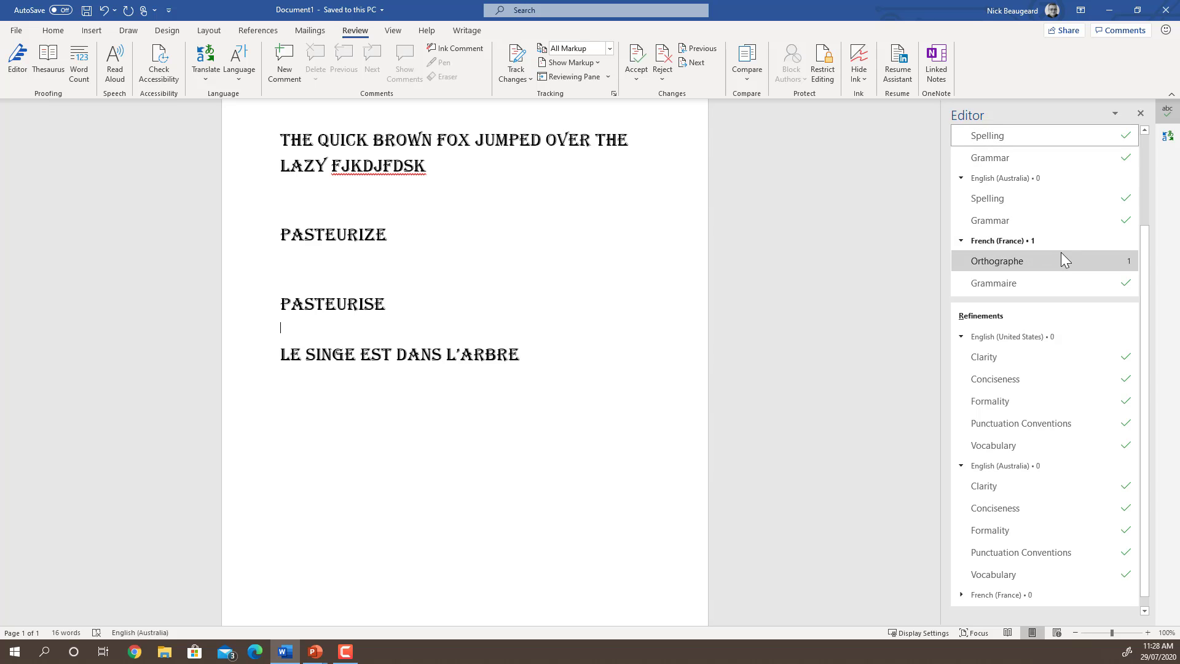
scroll(1057, 286, "down", 1)
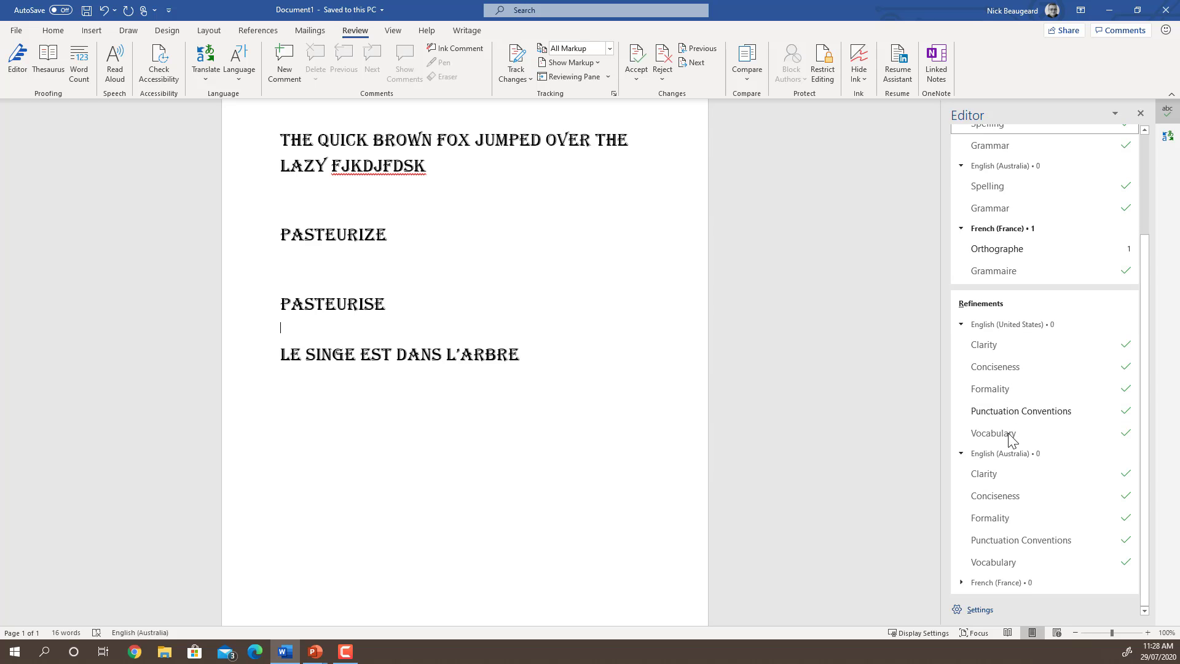
left_click(1036, 586)
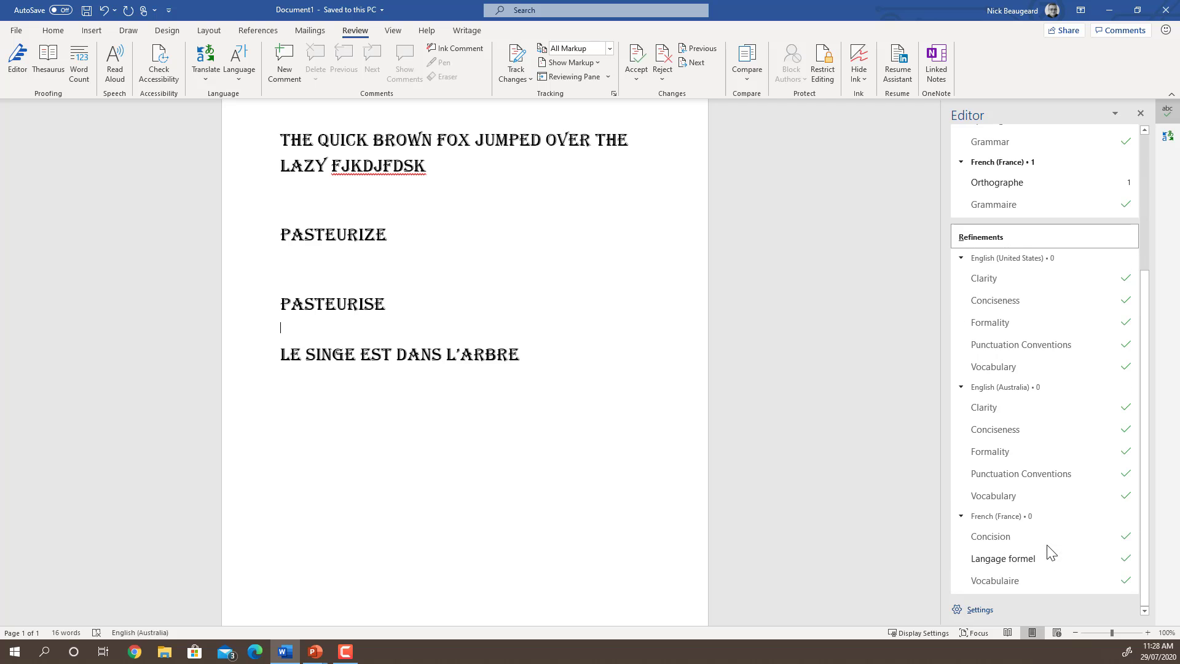
Review the Editor's corrections and refinements for all three languages, and open the French (France) Orthographe issue to examine it.
scroll(1045, 553, "up", 4)
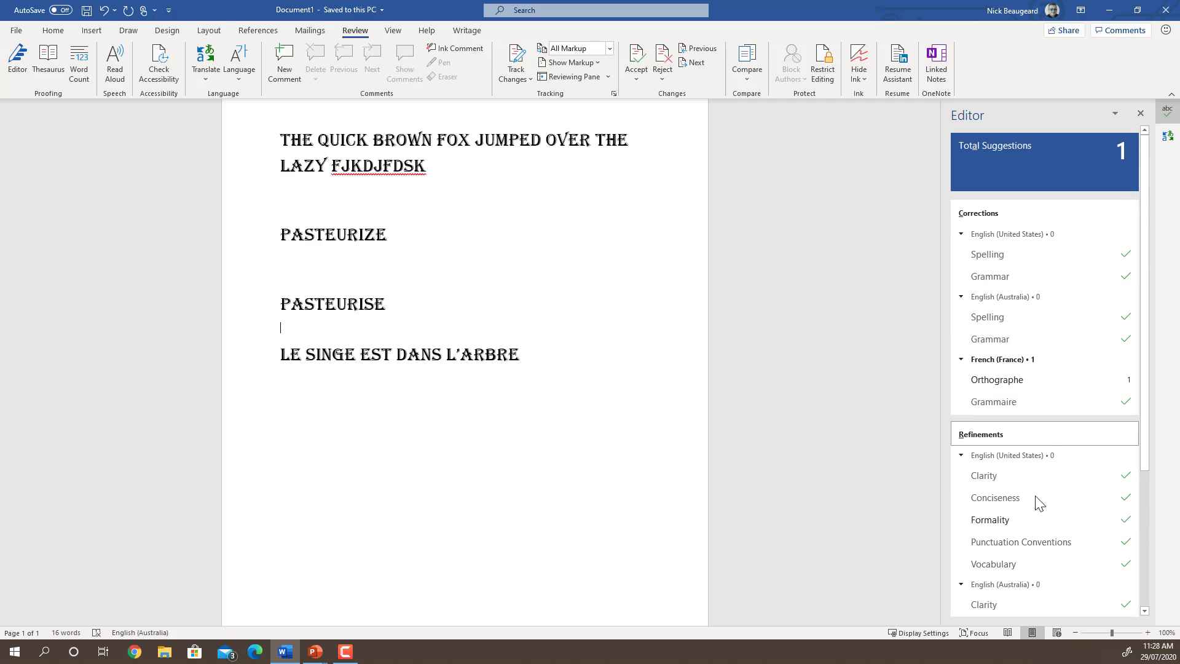
scroll(1027, 342, "down", 4)
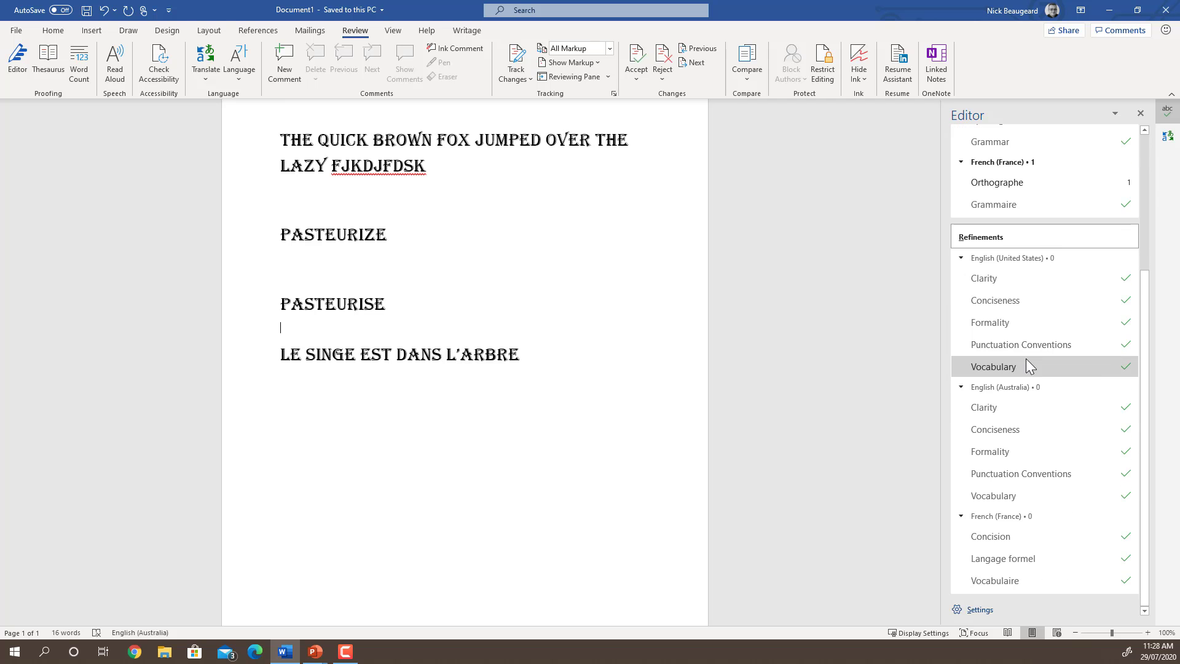
scroll(1027, 359, "up", 4)
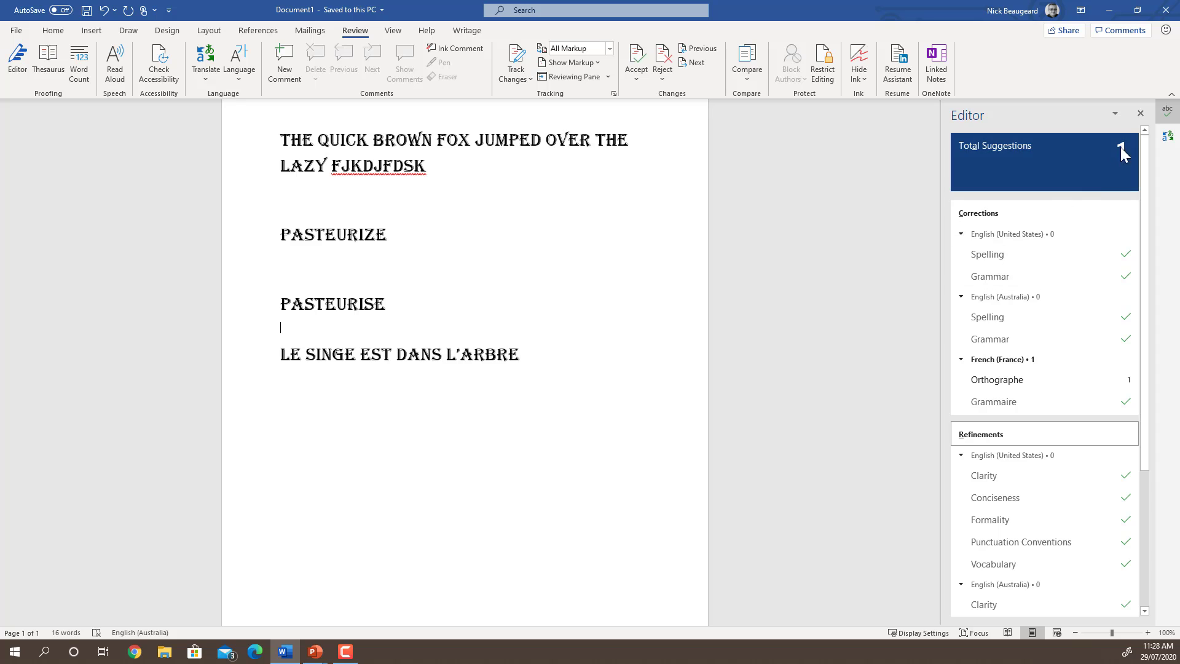
left_click(1026, 379)
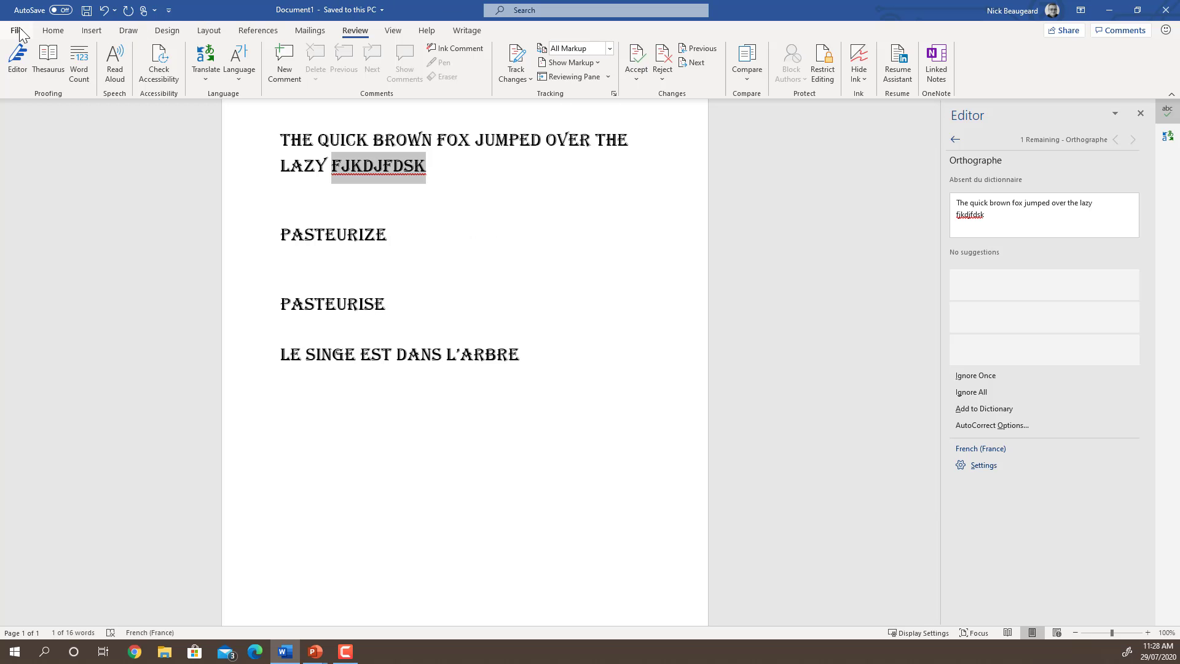
Search the online templates for "resume" and create a new document from the Blue grey resume template.
left_click(20, 28)
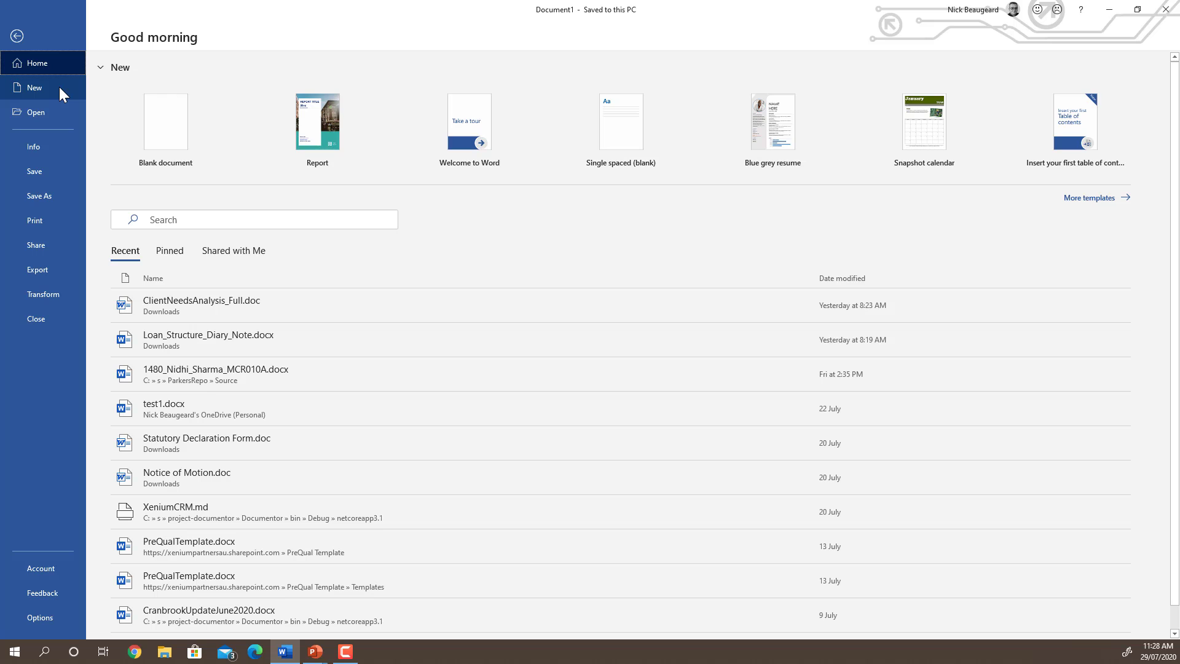
left_click(59, 87)
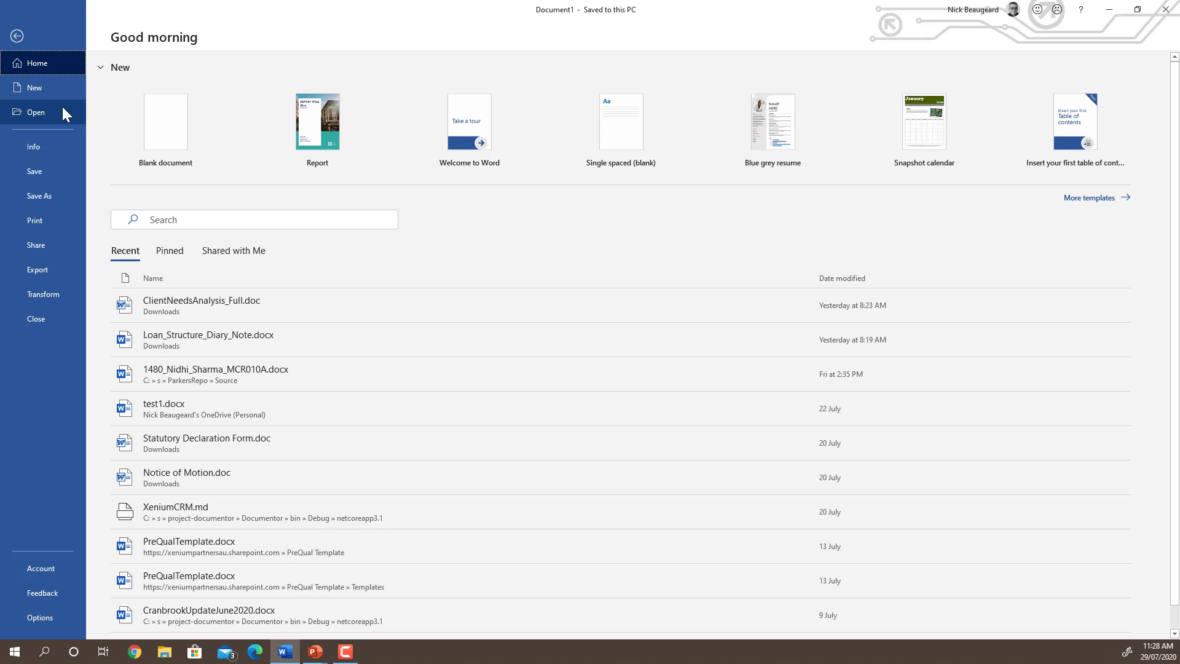
left_click(231, 281)
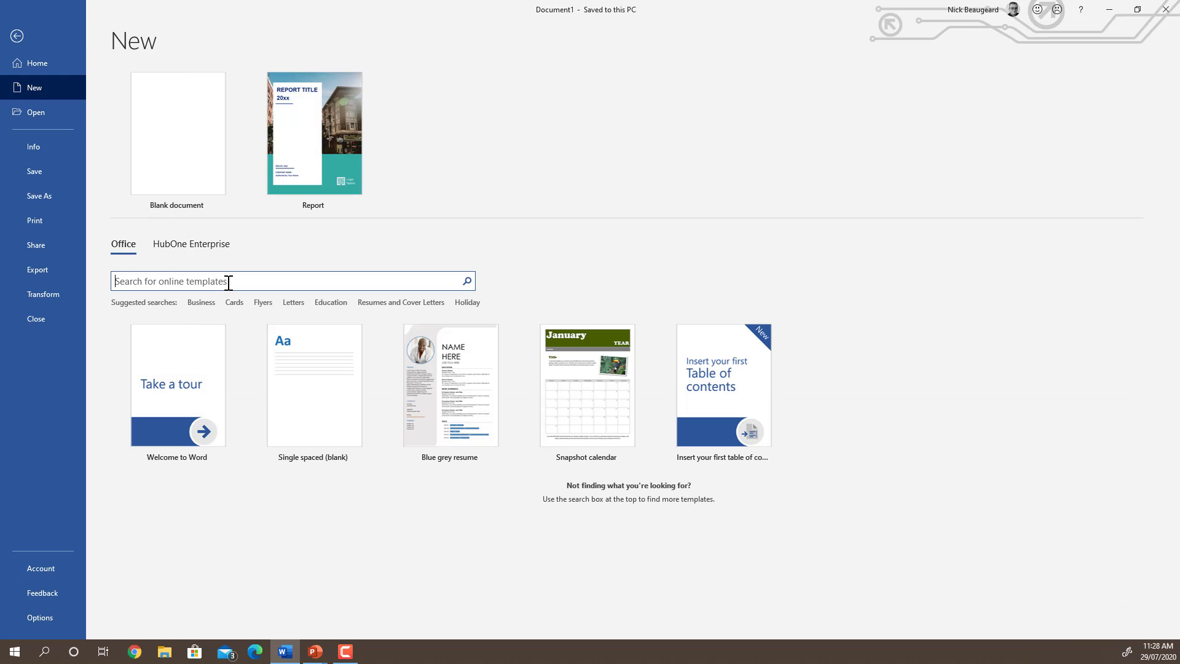
type("resume")
key("Return")
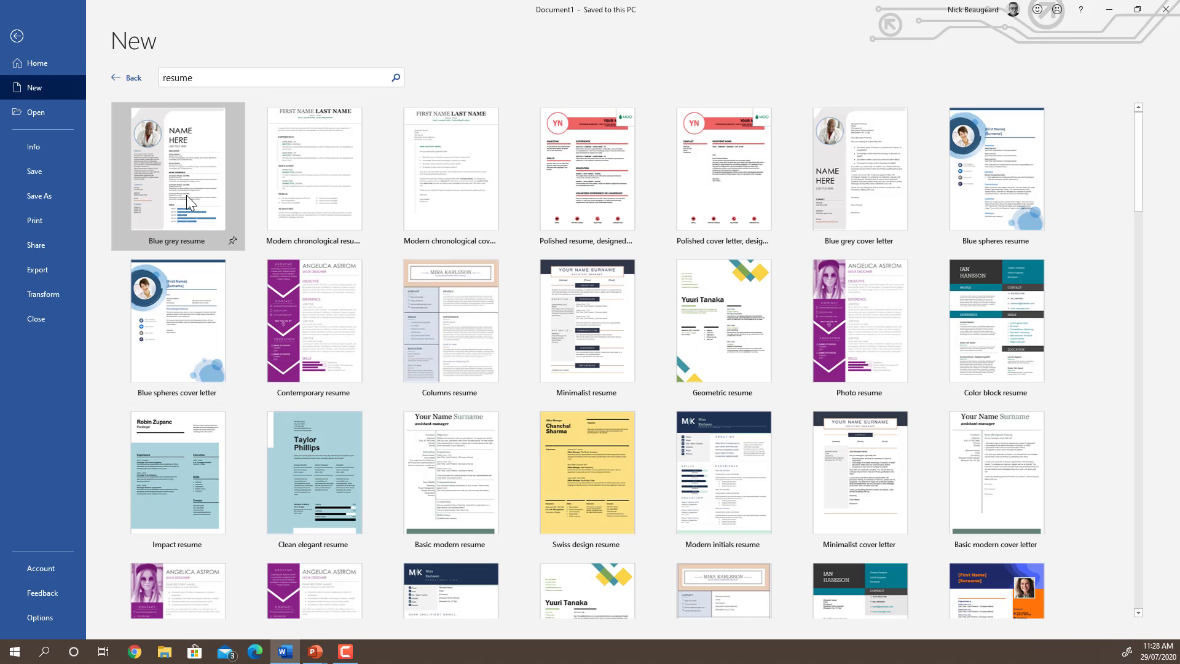
left_click(186, 194)
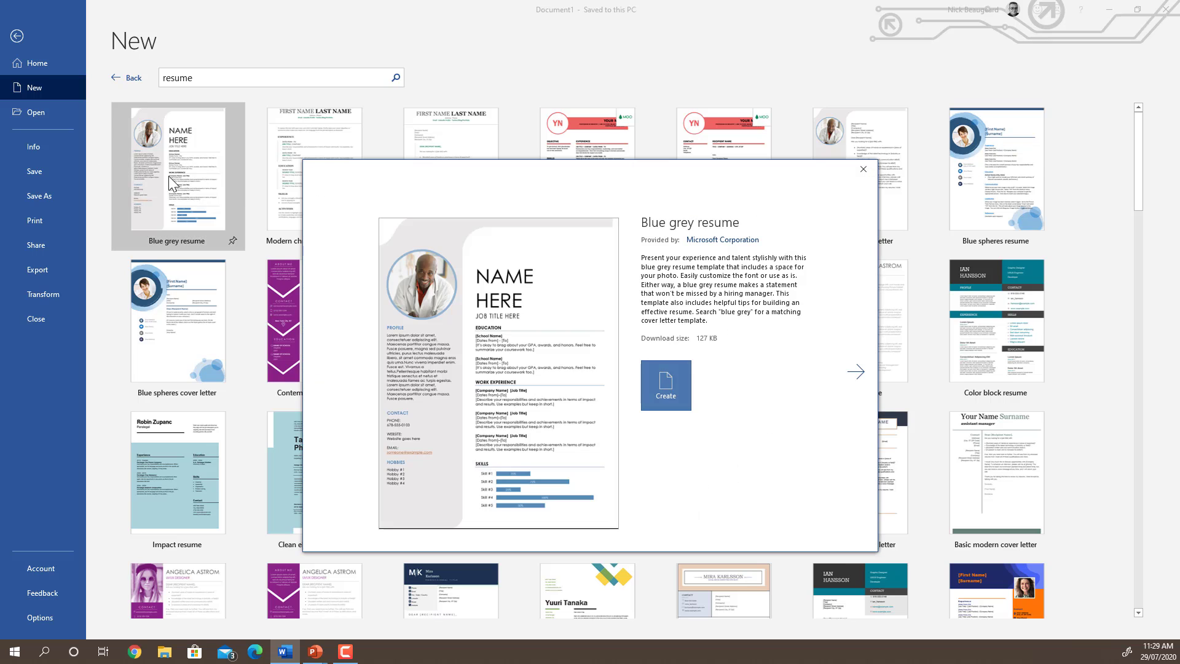
left_click(670, 384)
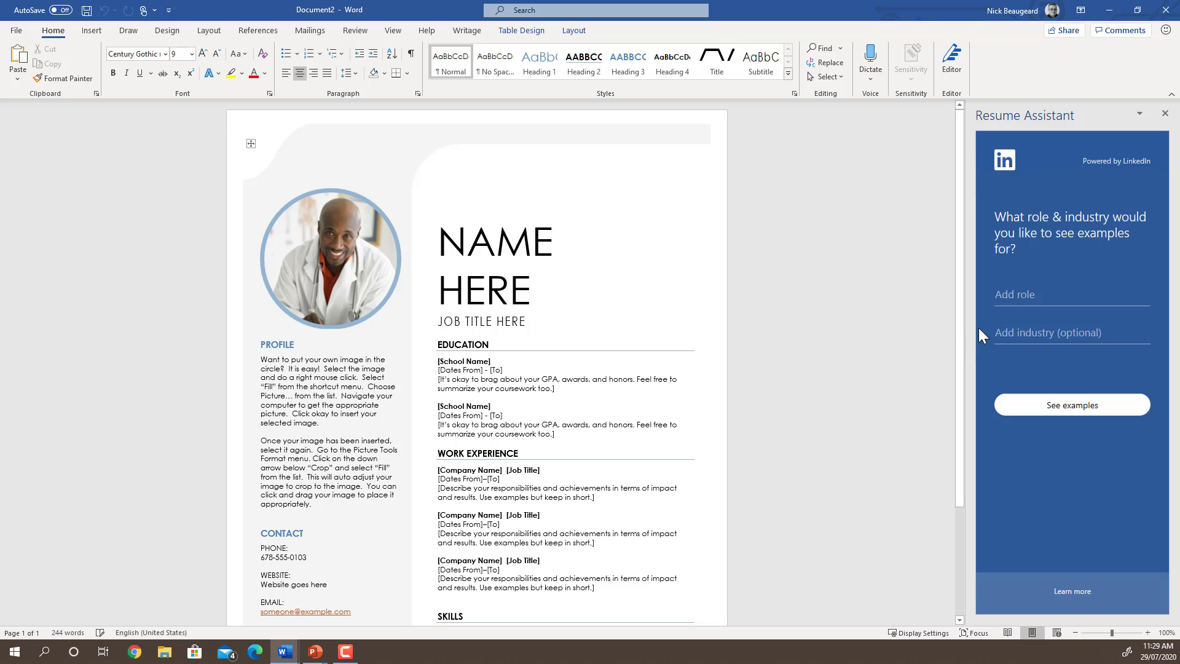
In Resume Assistant, set the role to Software Engineer, leave the industry empty and show the matching examples.
left_click(1016, 295)
type("Softw")
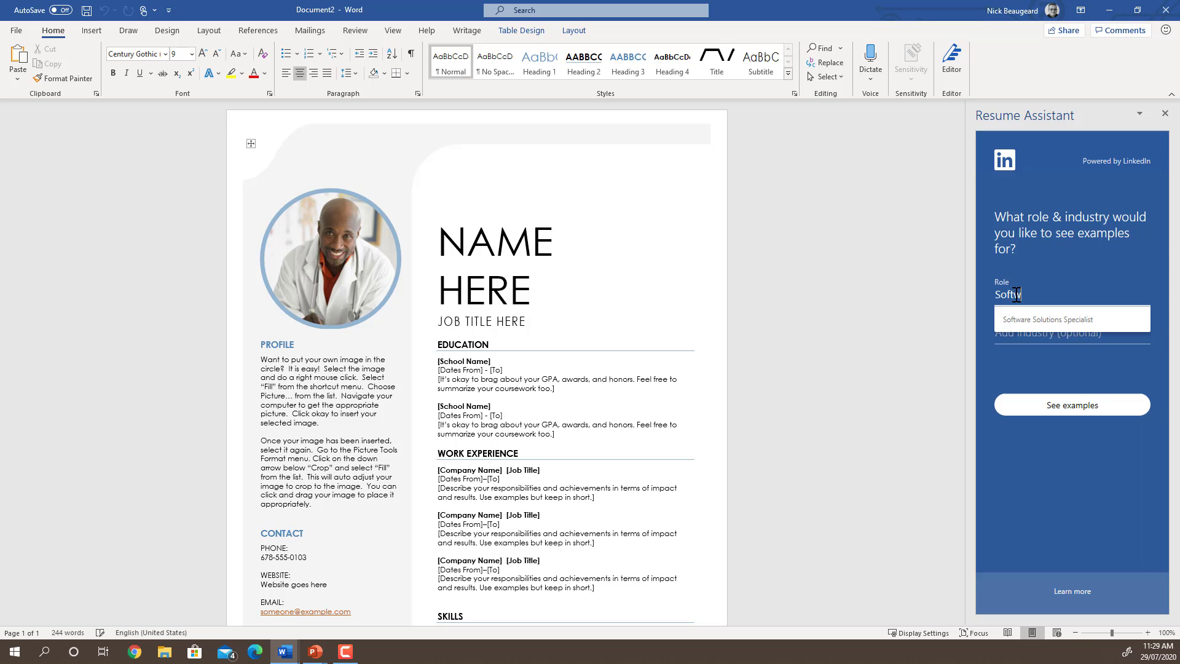
type("are")
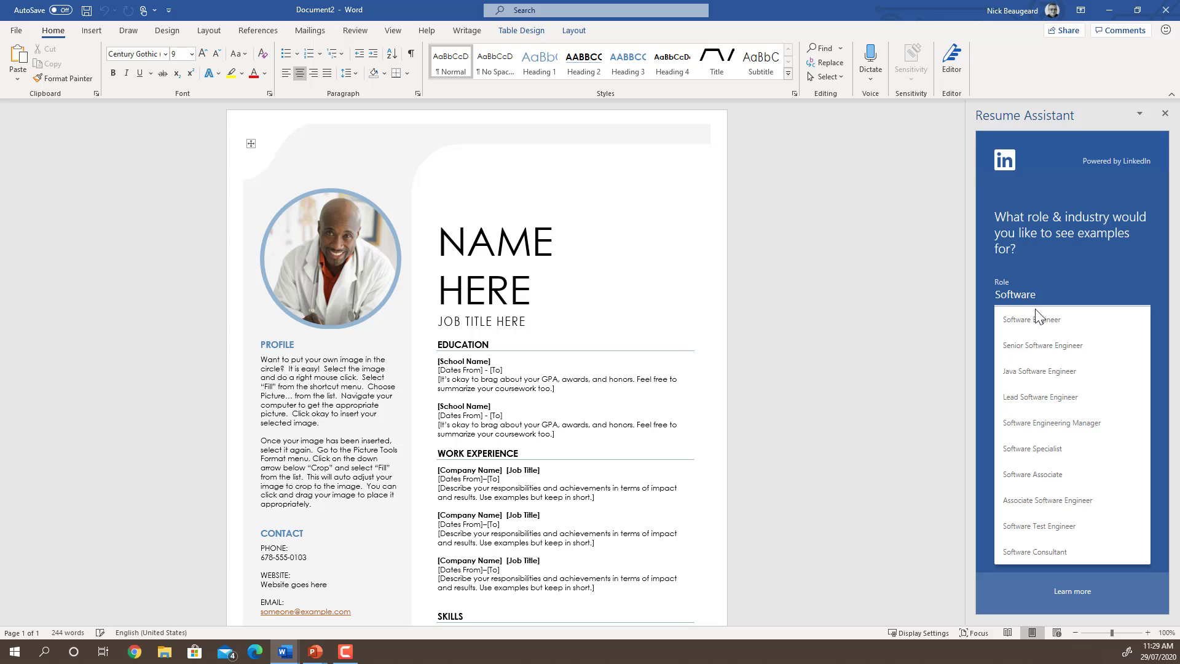
left_click(1063, 325)
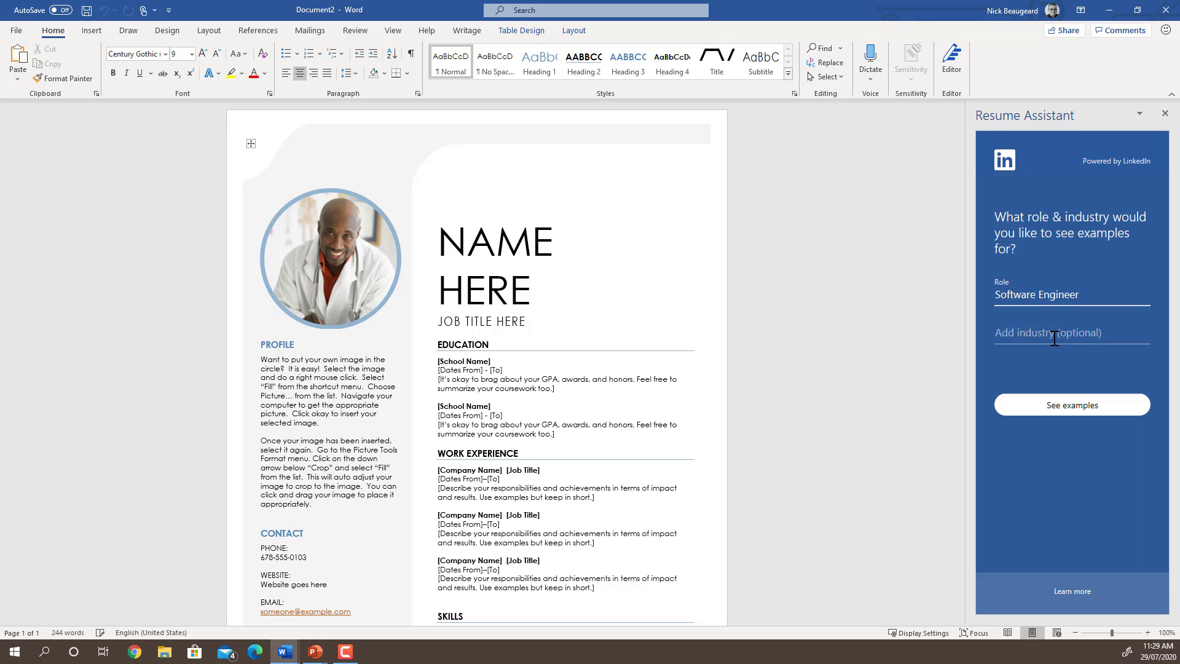
left_click(1051, 409)
left_click_drag(1073, 335, 983, 333)
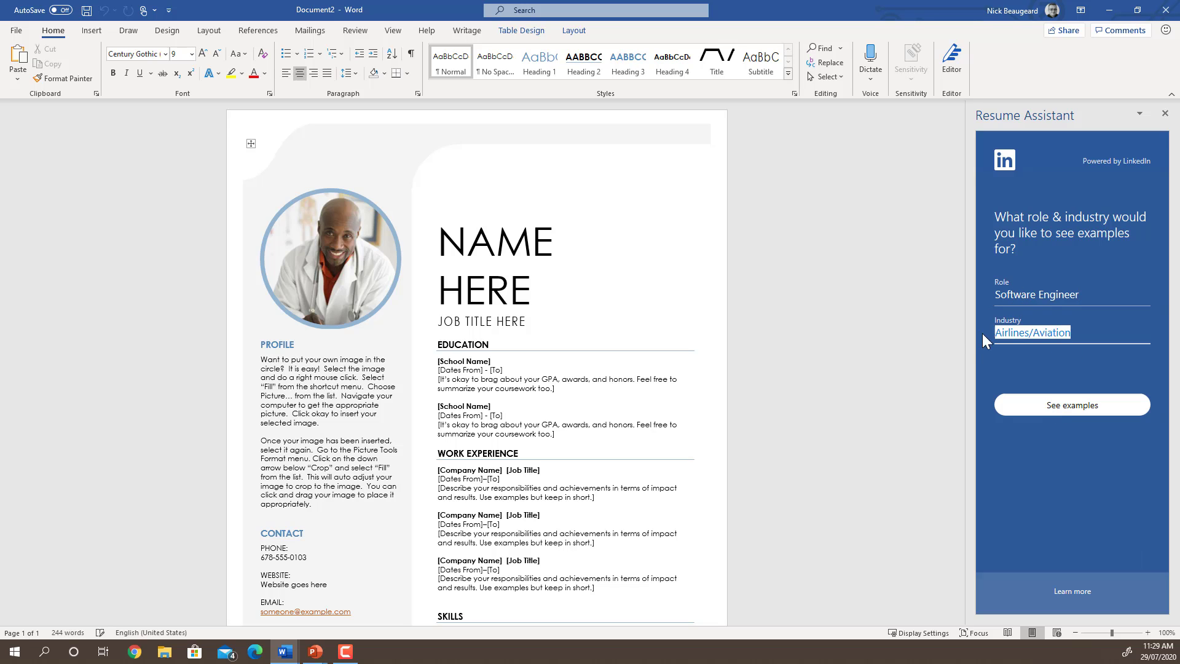
key("BackSpace")
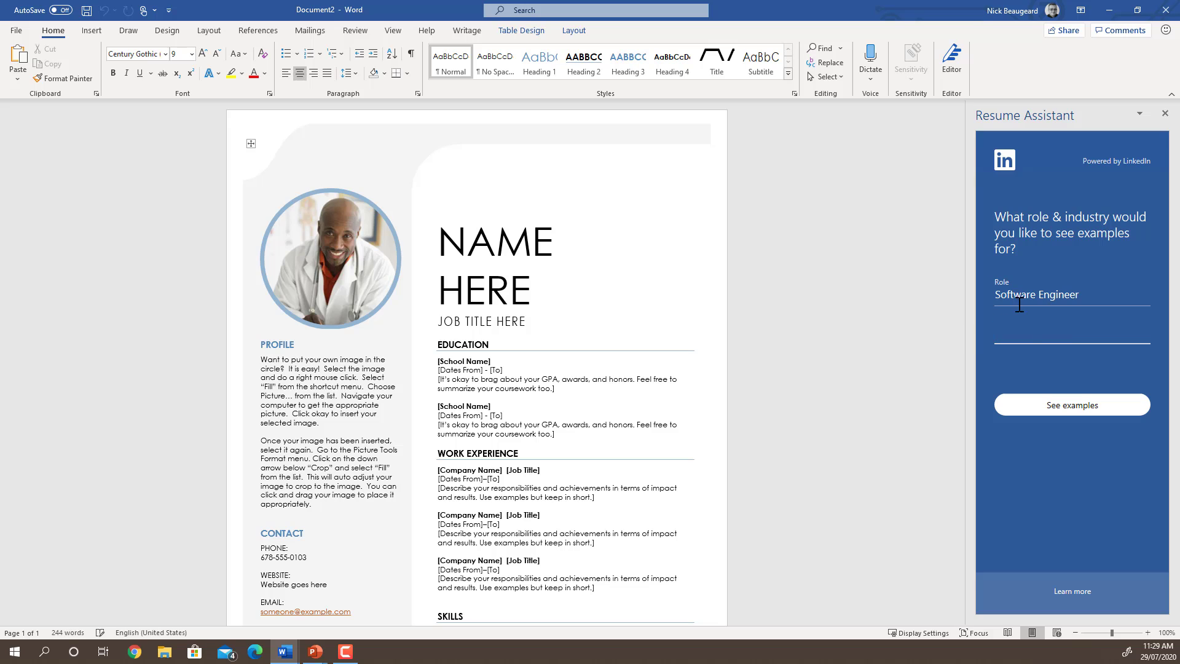
left_click(1063, 404)
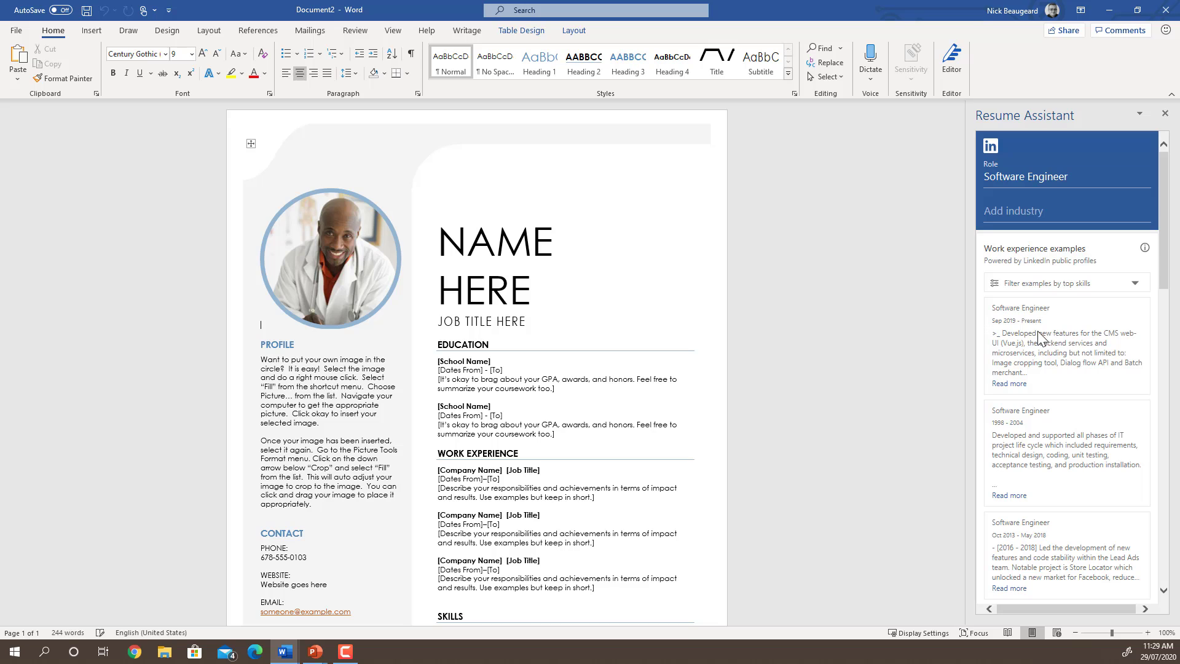
Expand the first work experience example and look through the top skills, resume articles and suggested jobs for the role.
left_click(1013, 385)
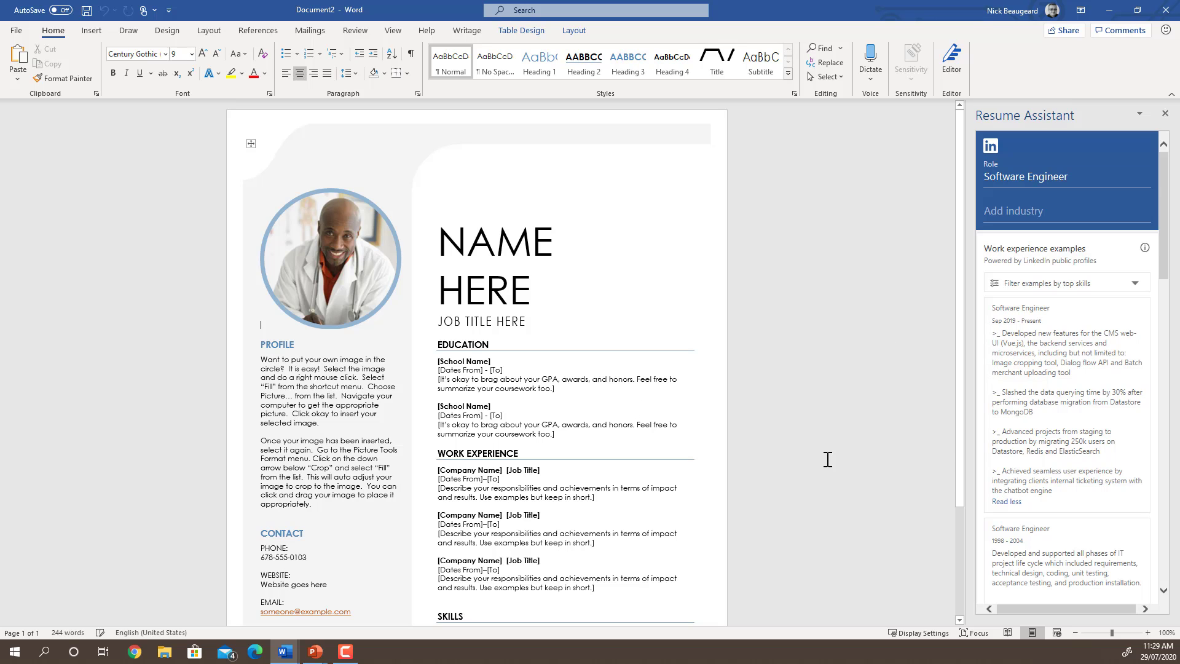
scroll(1079, 408, "down", 5)
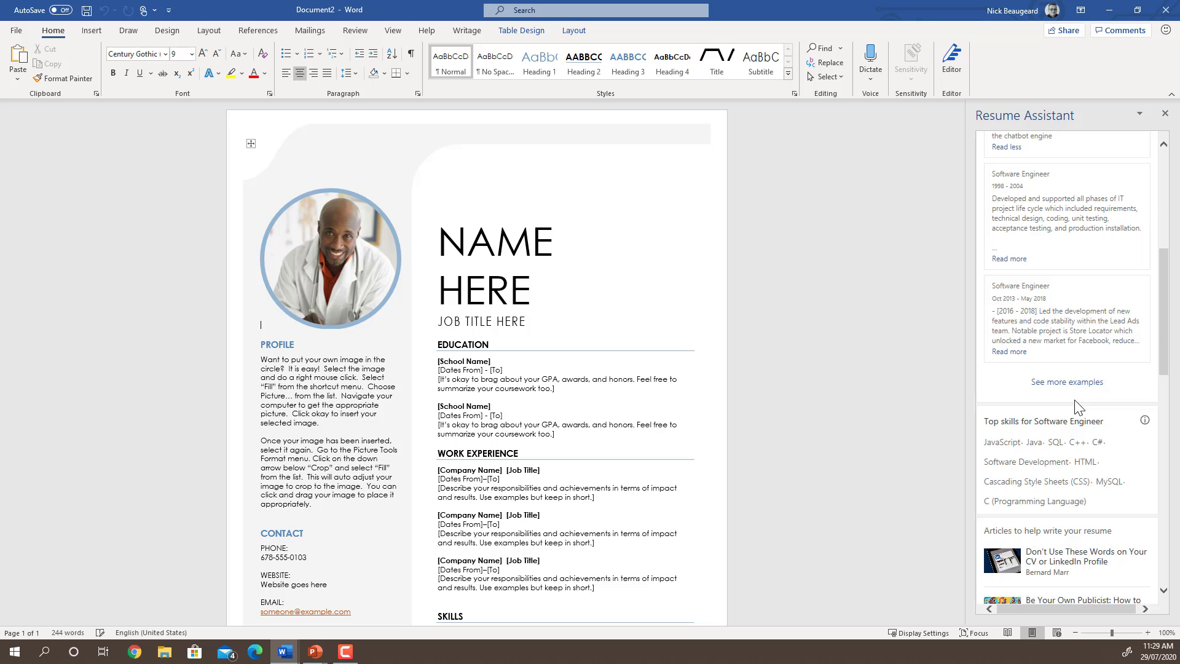
scroll(1080, 408, "down", 3)
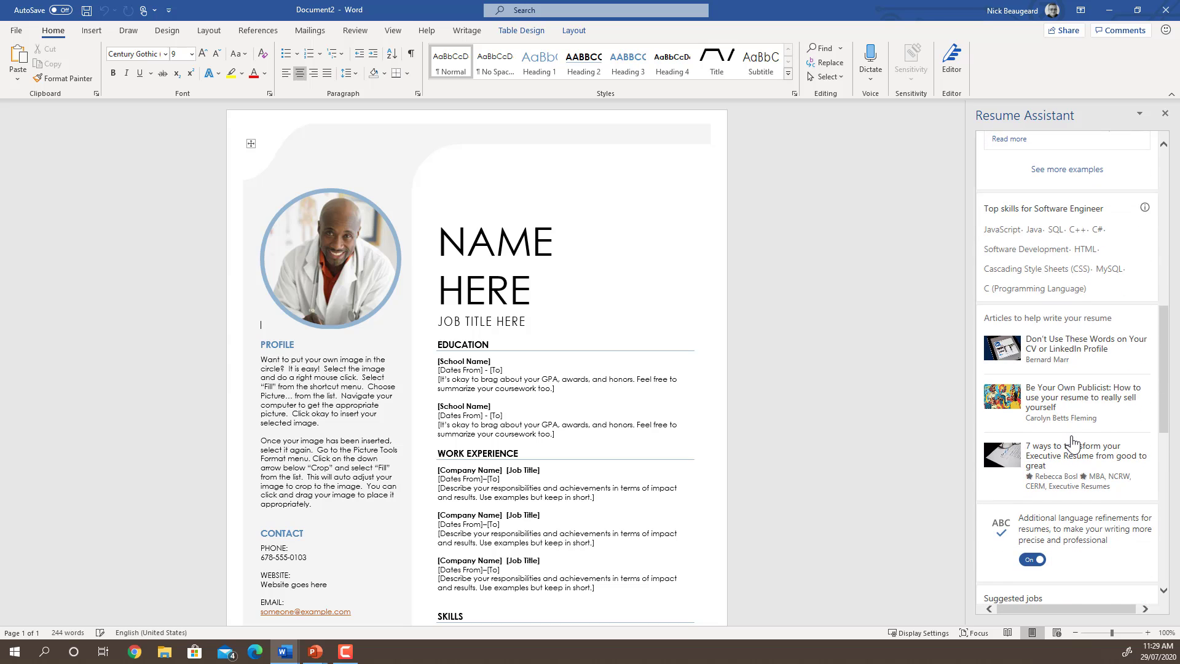
scroll(1073, 441, "down", 4)
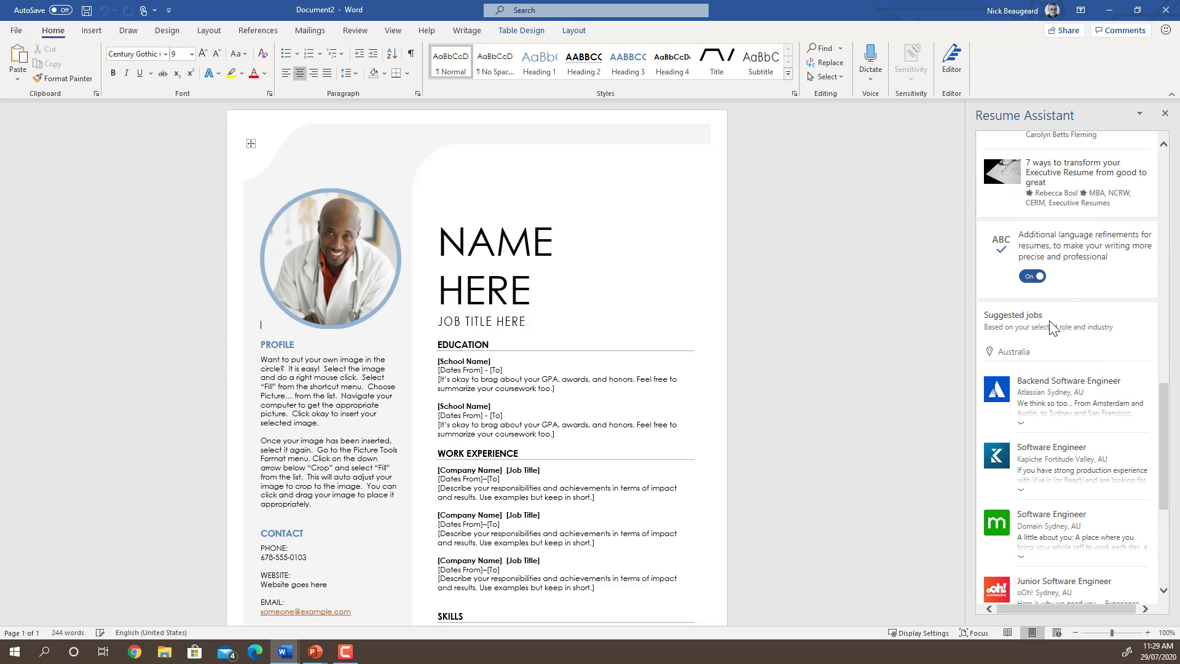
scroll(1057, 392, "down", 1)
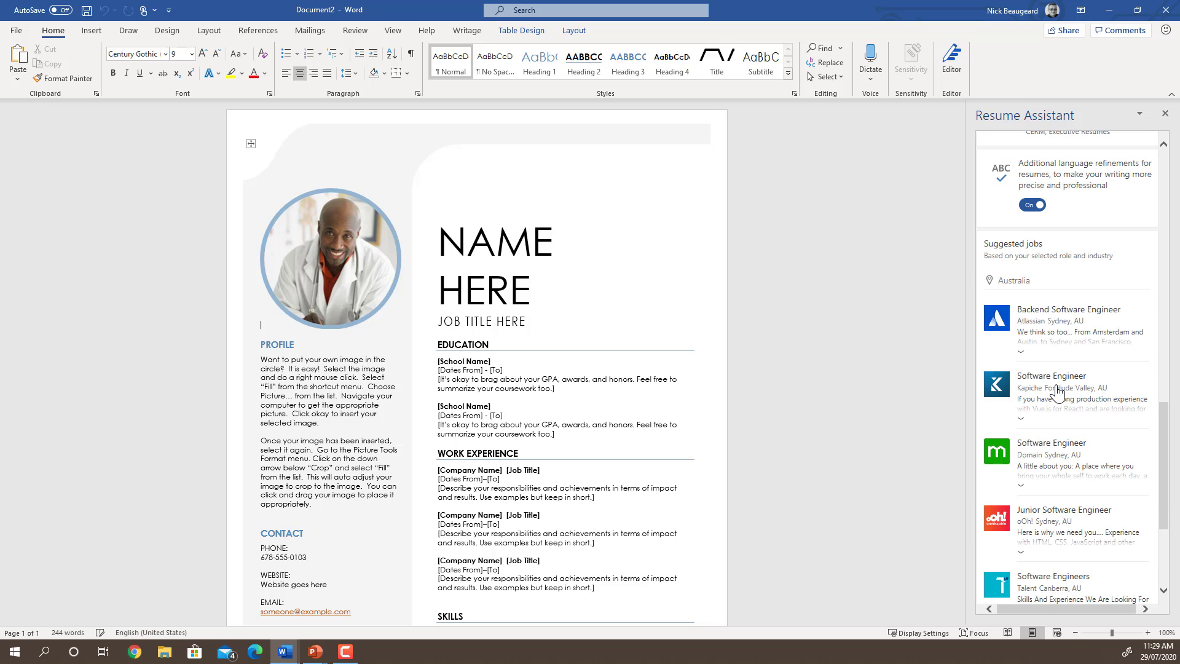
scroll(1059, 443, "down", 1)
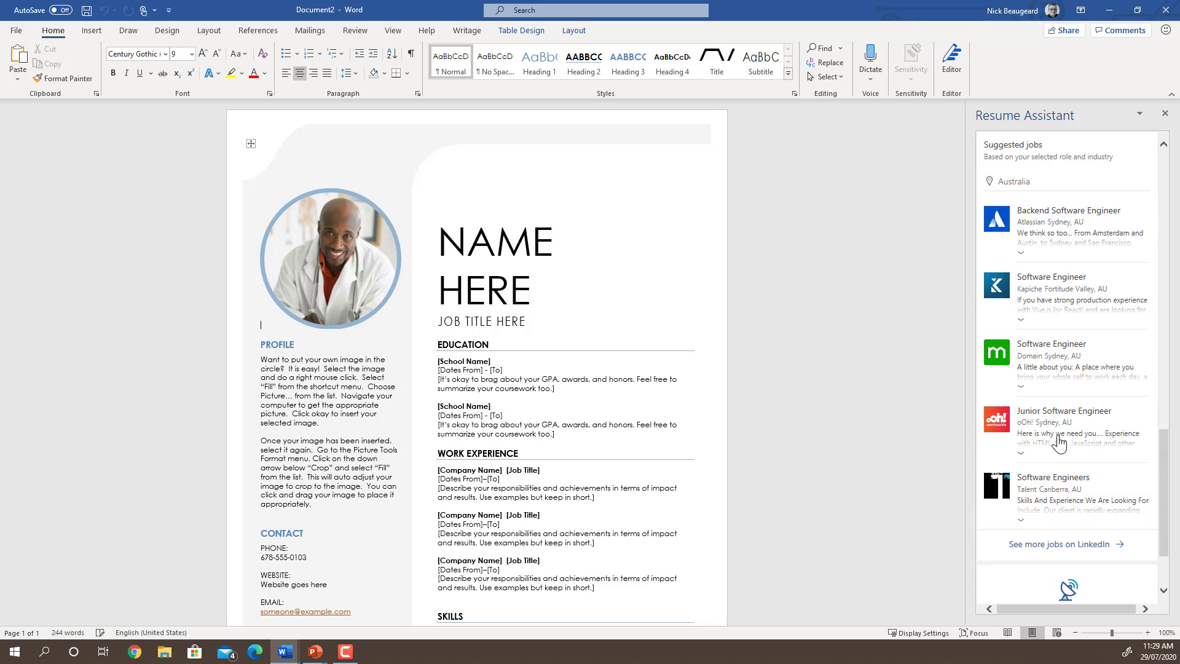
scroll(1049, 415, "up", 1)
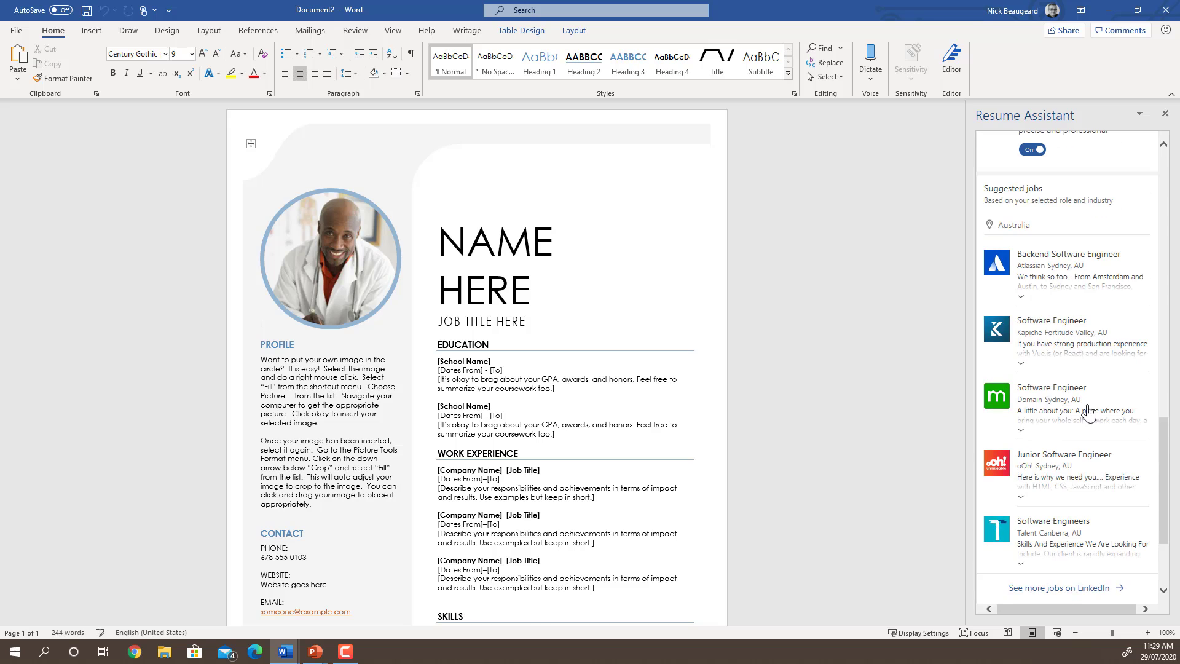
Expand the Kapiche and Atlassian job suggestions to read their descriptions, and return to the work experience examples.
left_click(1055, 325)
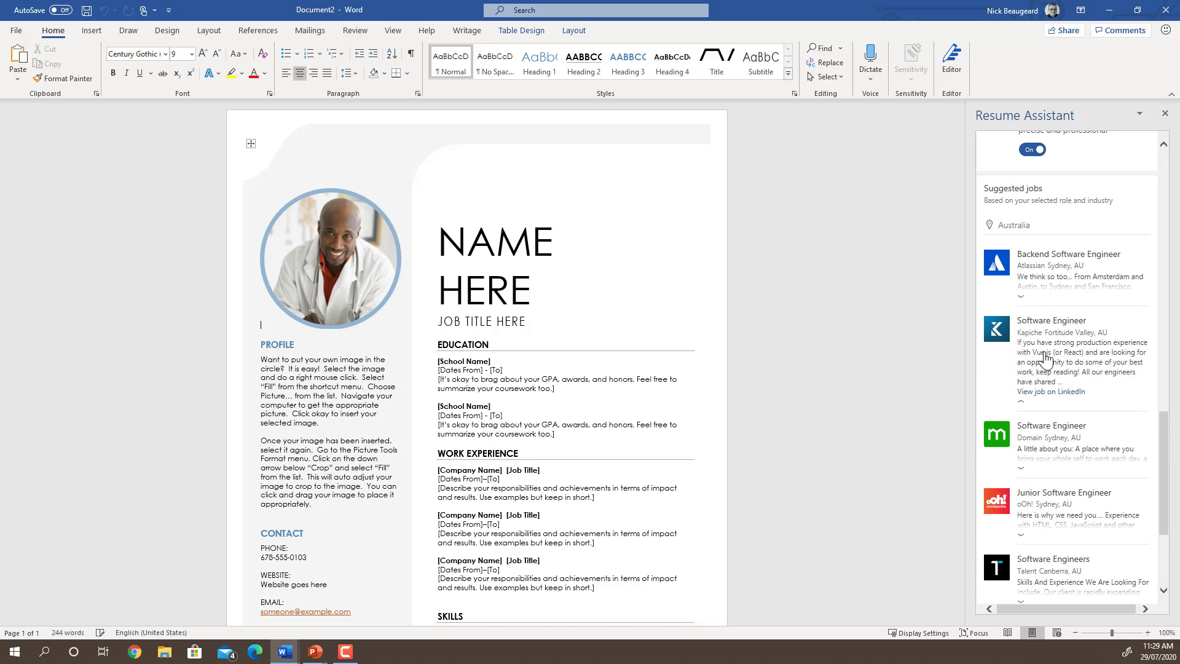
left_click(1053, 257)
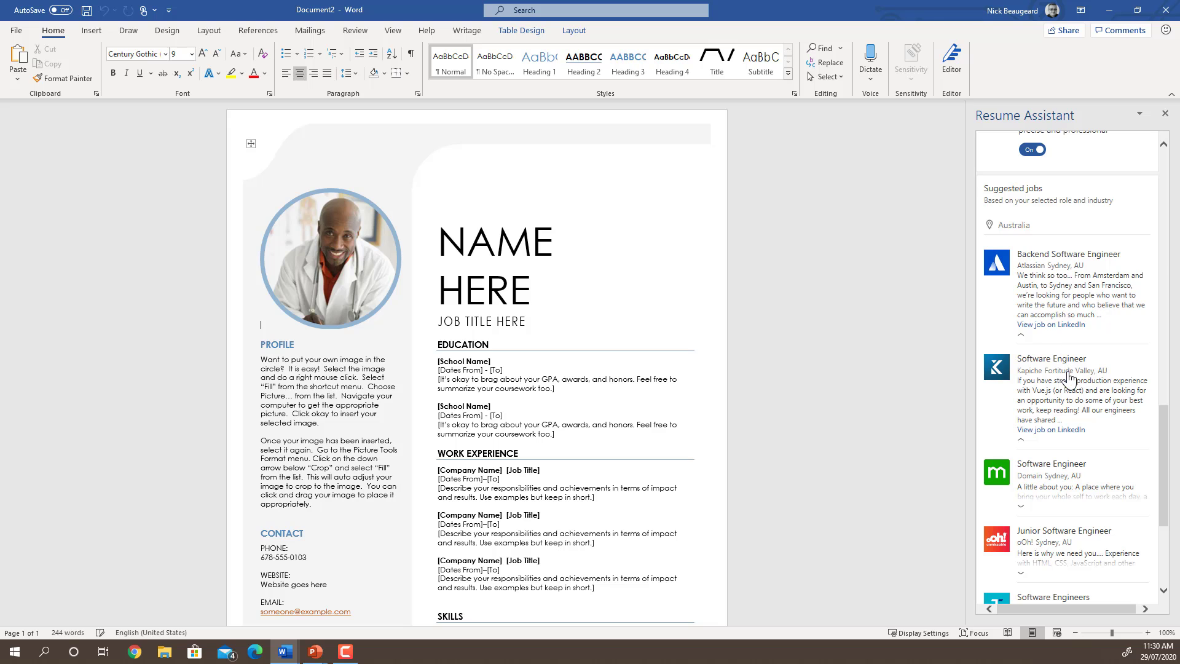
scroll(1067, 289, "up", 10)
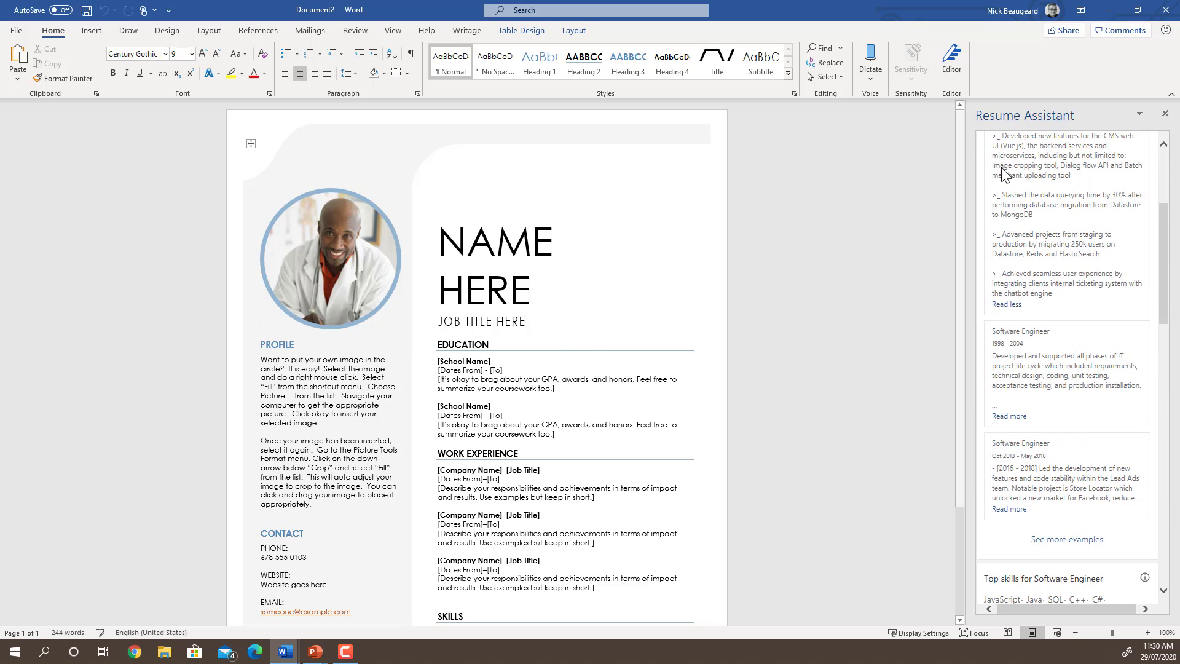
scroll(1069, 221, "up", 3)
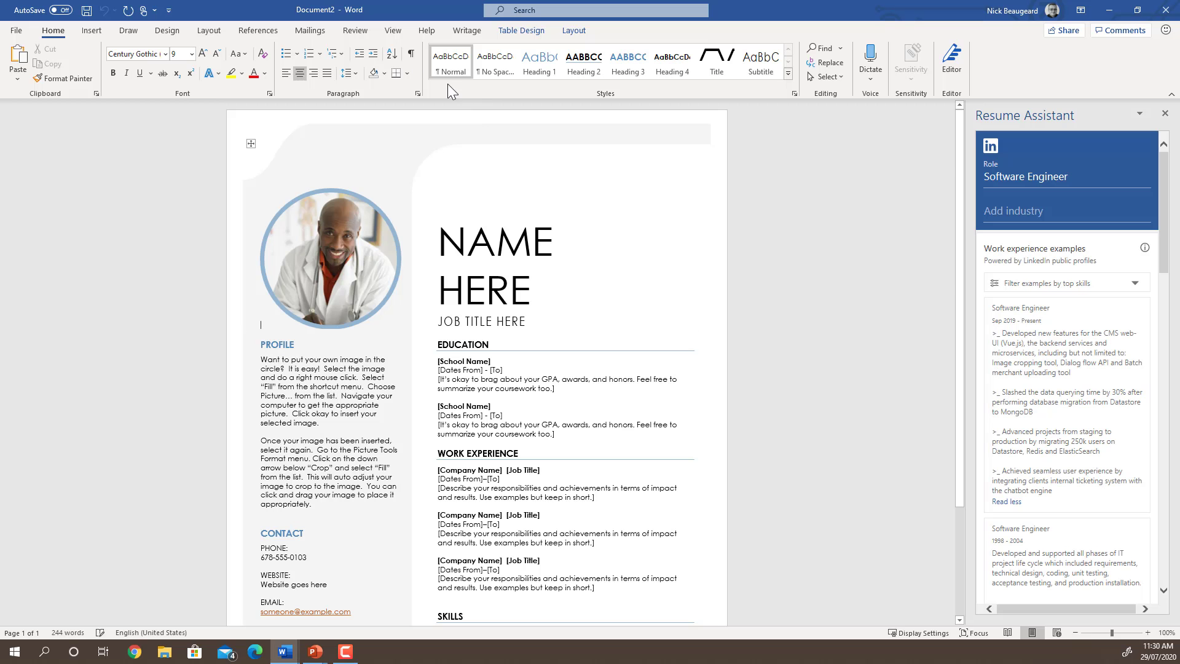
Run the accessibility checker on the resume and dismiss the introductory tip.
left_click(356, 30)
left_click(158, 62)
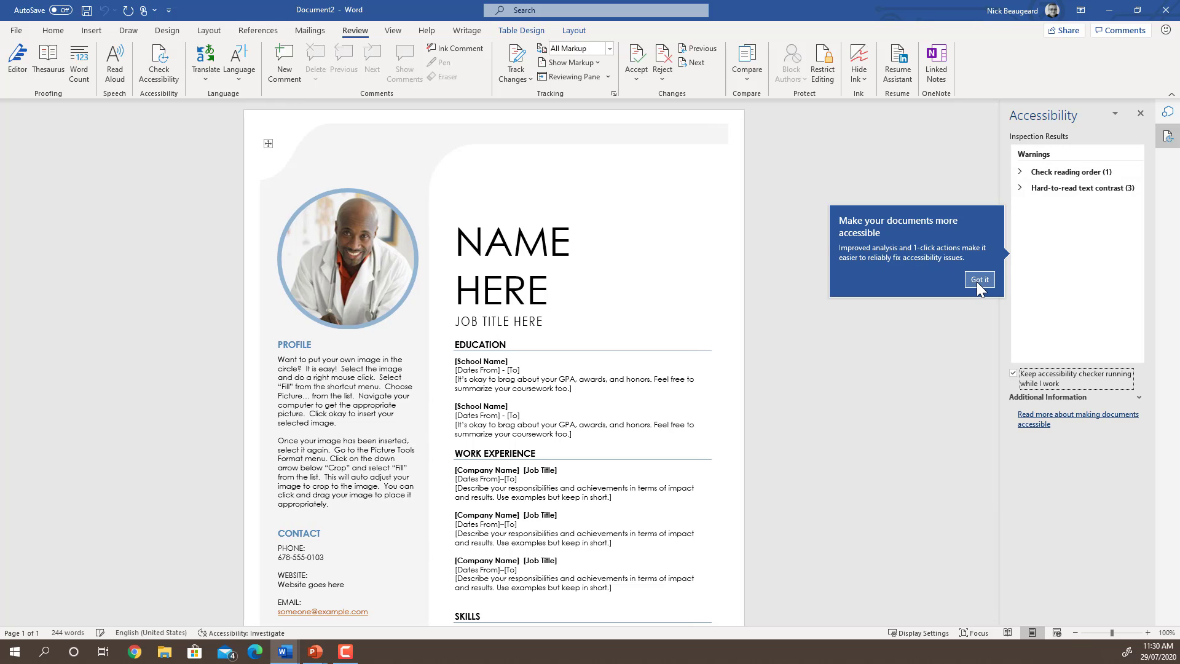
left_click(978, 281)
Examine the reading order warning for the table and the hard-to-read text contrast warning for the Profile heading.
left_click(1021, 172)
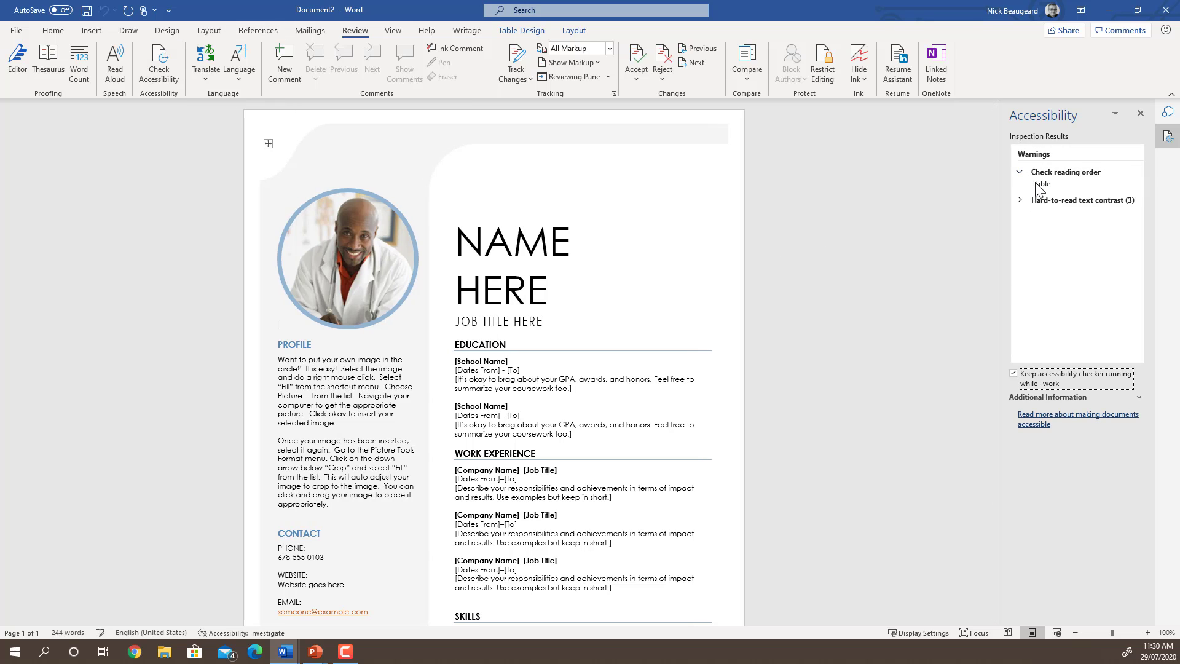
left_click(1047, 185)
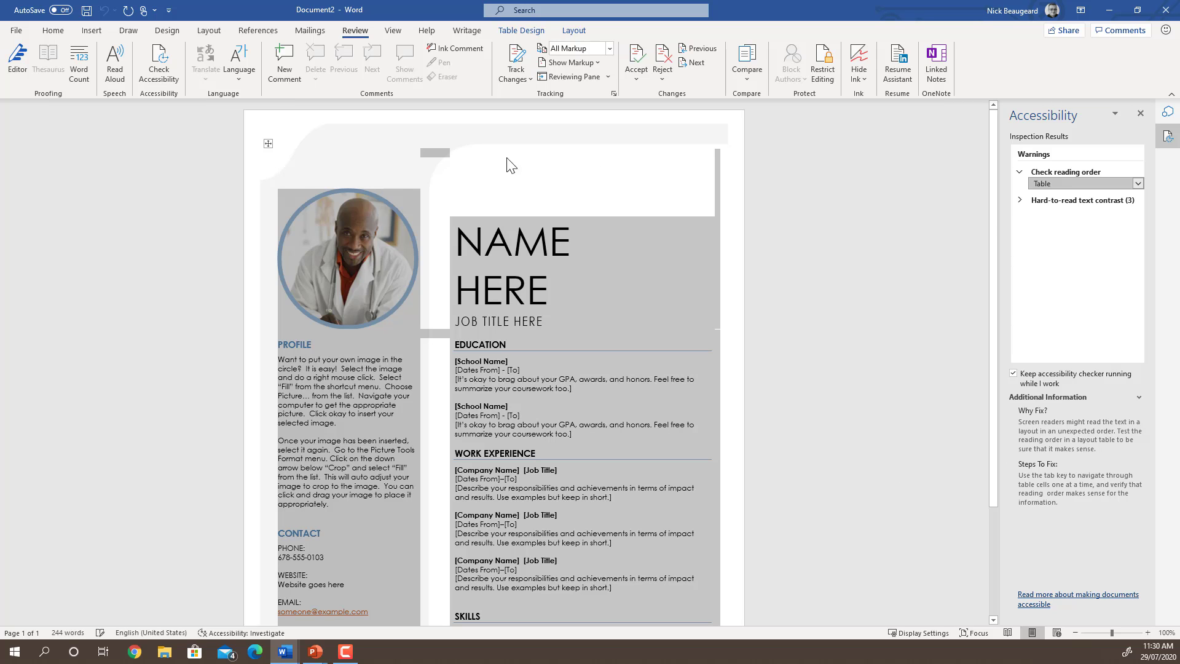
scroll(556, 311, "down", 3)
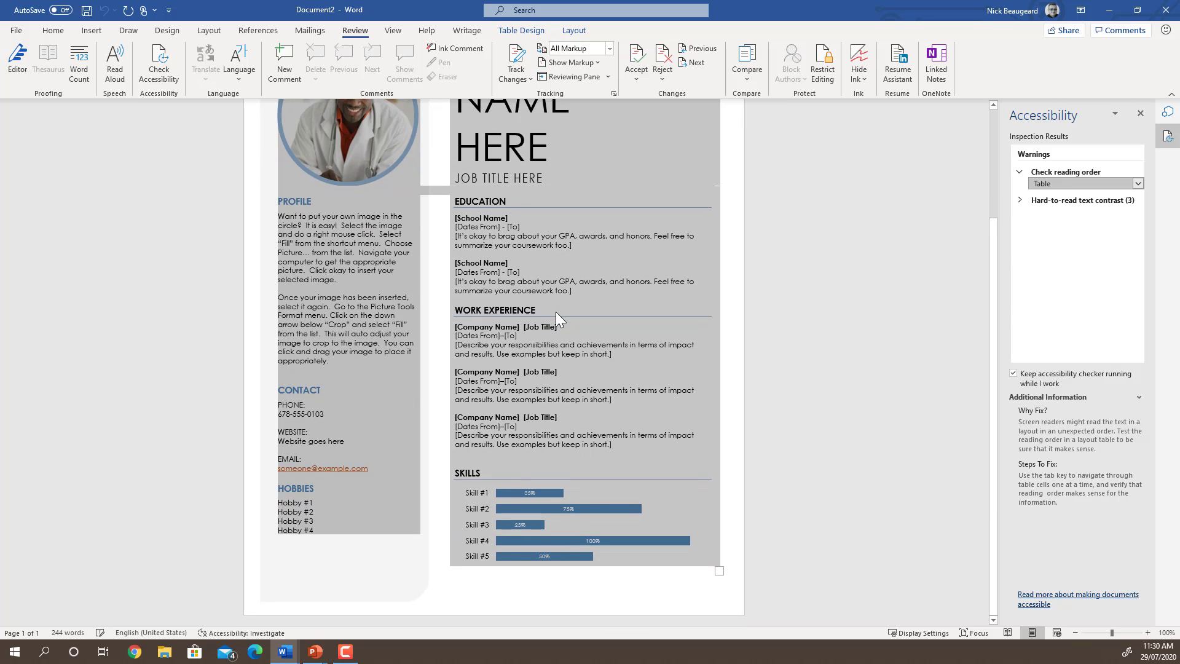
scroll(556, 312, "up", 3)
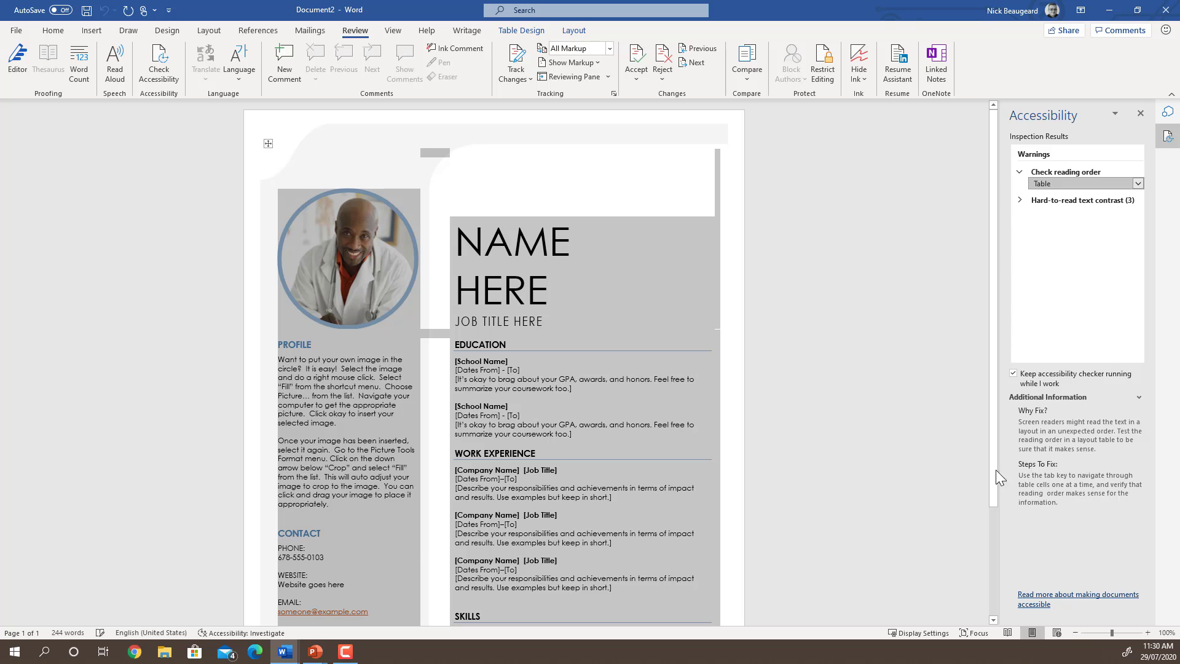
left_click(1025, 201)
left_click(1045, 212)
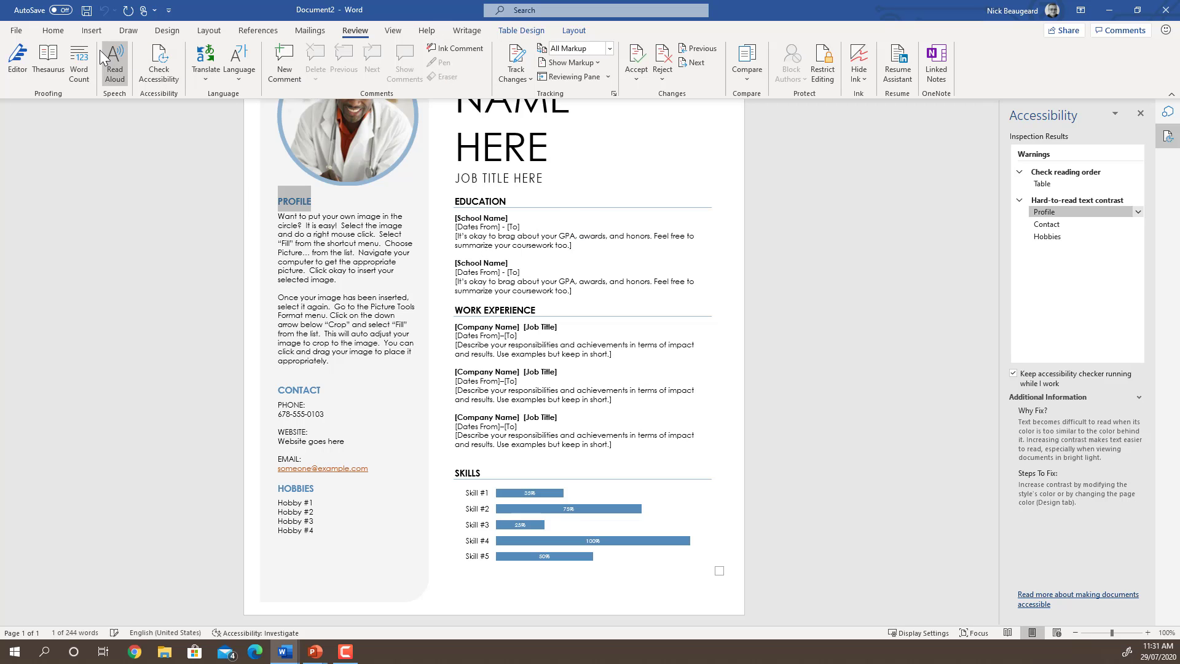
Create a new blank document.
left_click(19, 31)
left_click(42, 86)
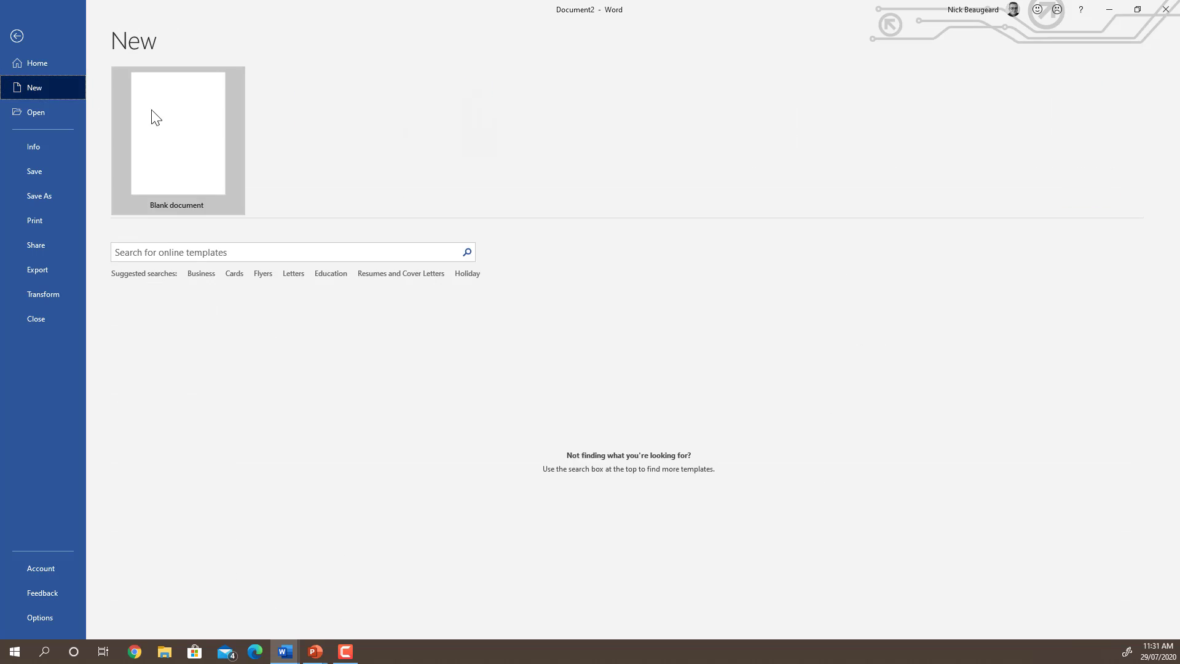
left_click(190, 123)
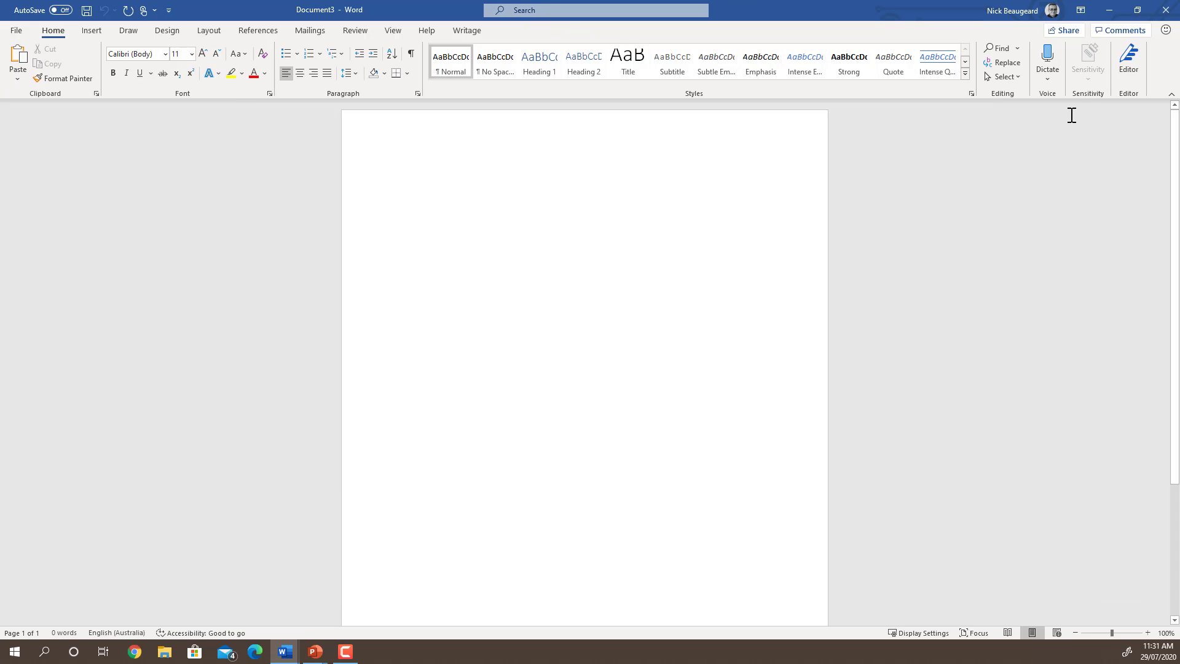
Check the available dictation languages and dictate two paragraphs about creating documents by voice instead of typing on a keyboard.
left_click(1049, 78)
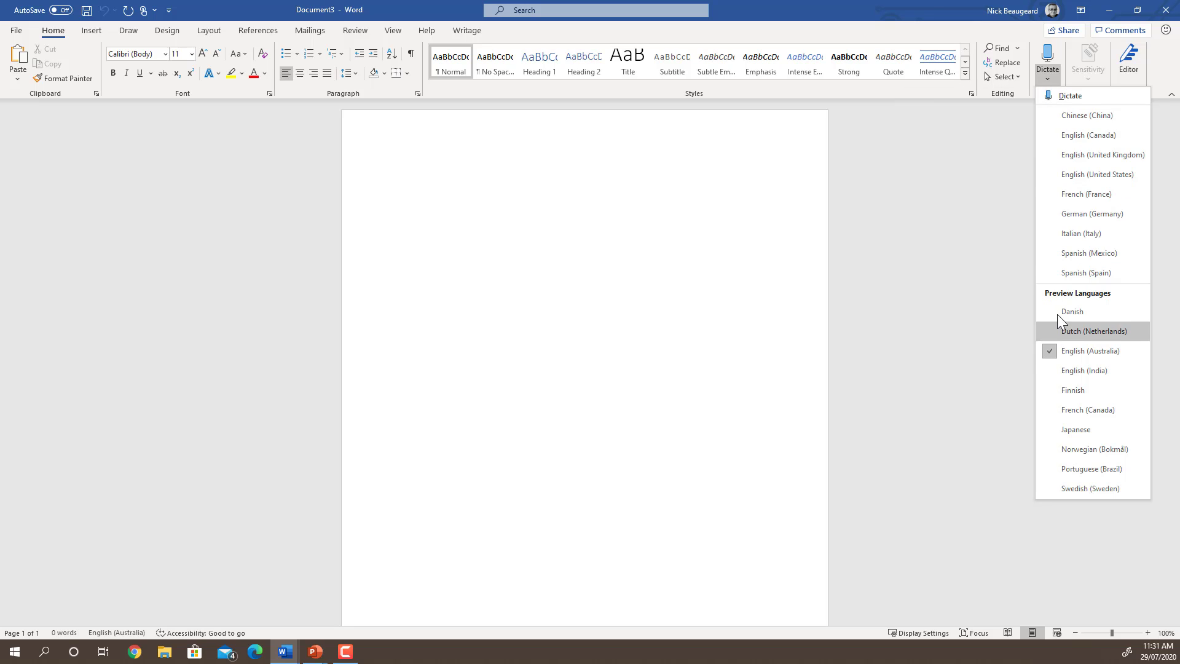
left_click(1048, 78)
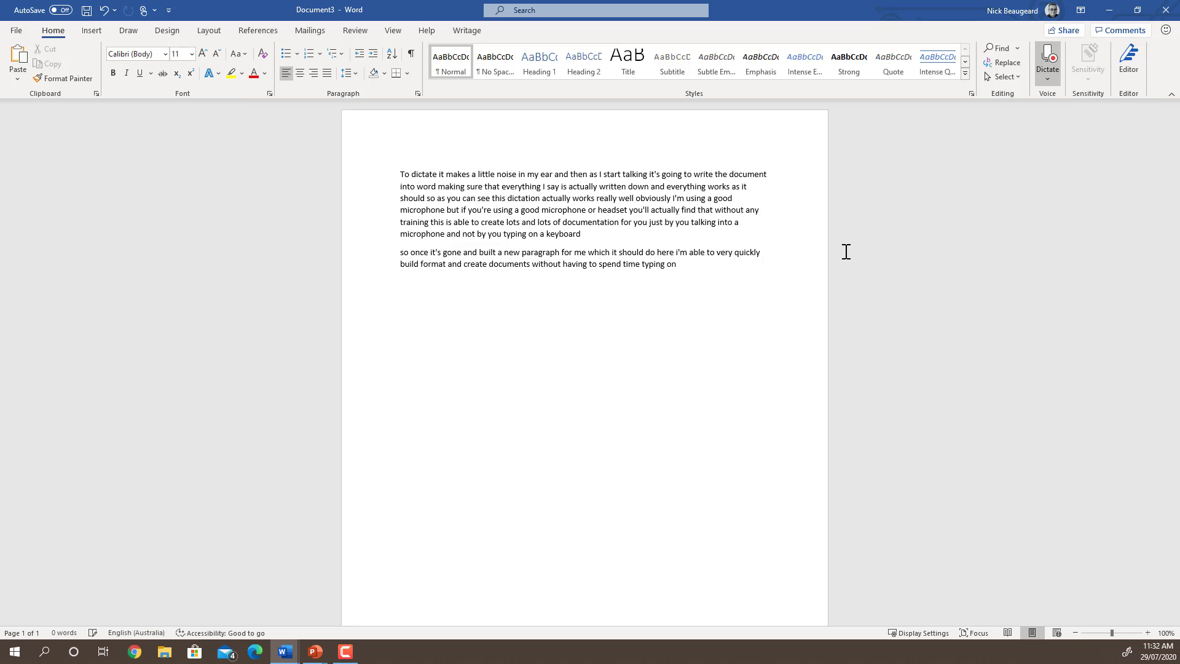
left_click(1049, 55)
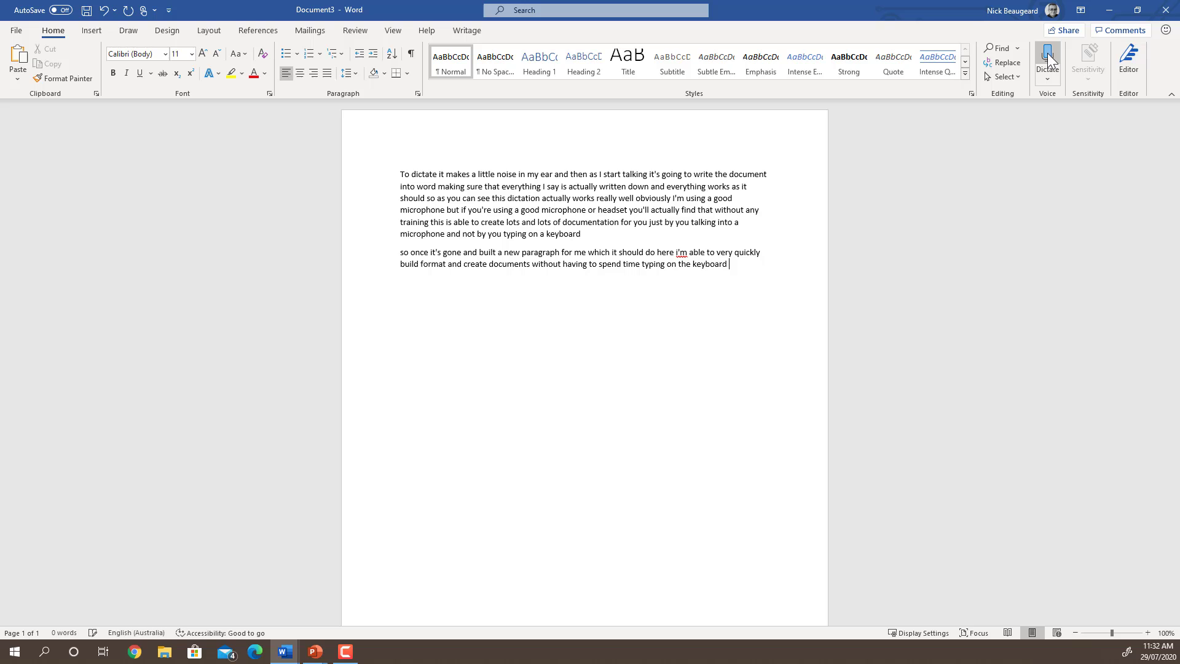
Run Editor on the dictated text and accept the spelling suggestion "I'm".
left_click(1135, 53)
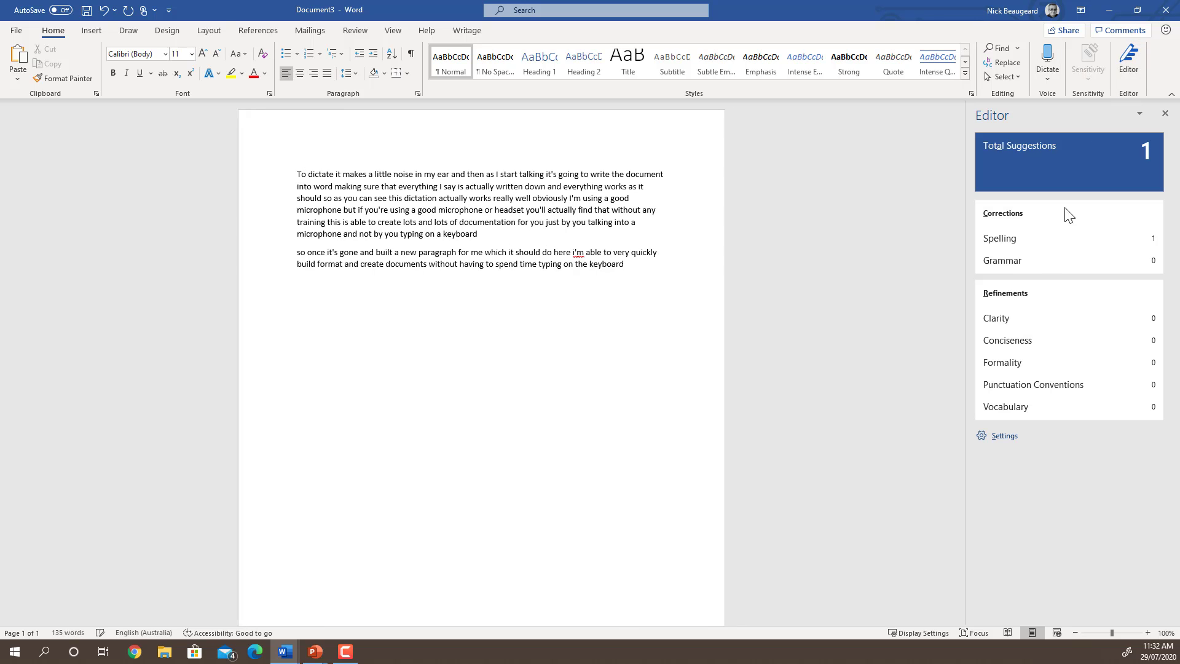
left_click(1063, 243)
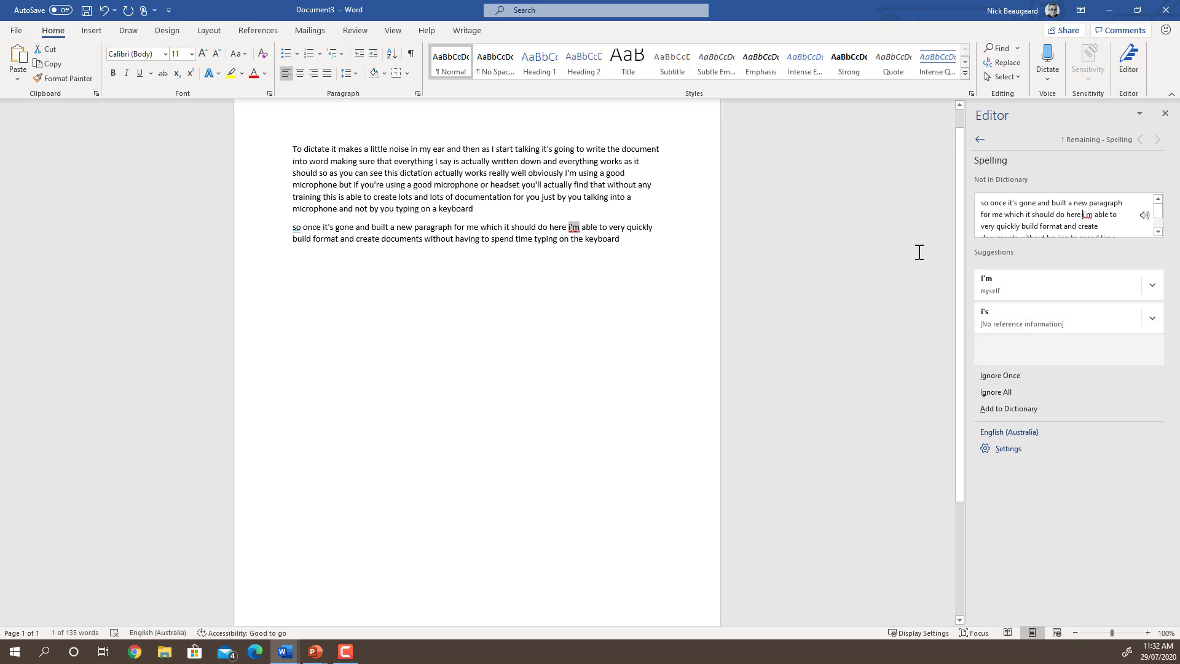
left_click(978, 288)
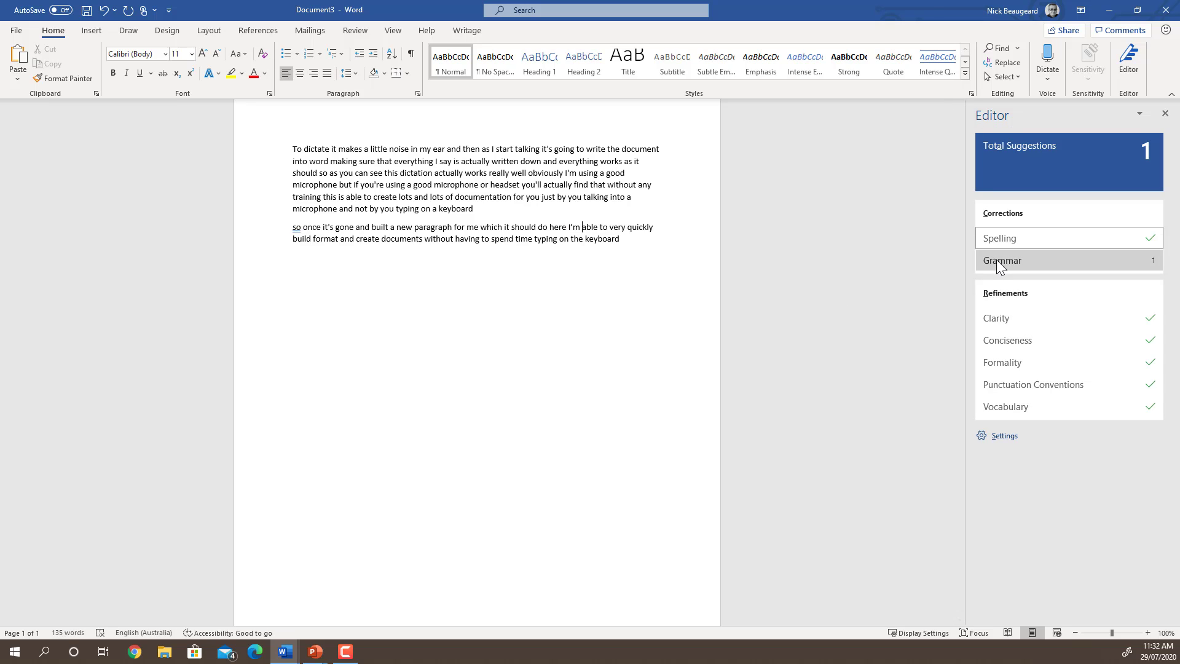
Accept the grammar suggestion "so," in the second paragraph and end the first paragraph with a full stop.
left_click(1000, 261)
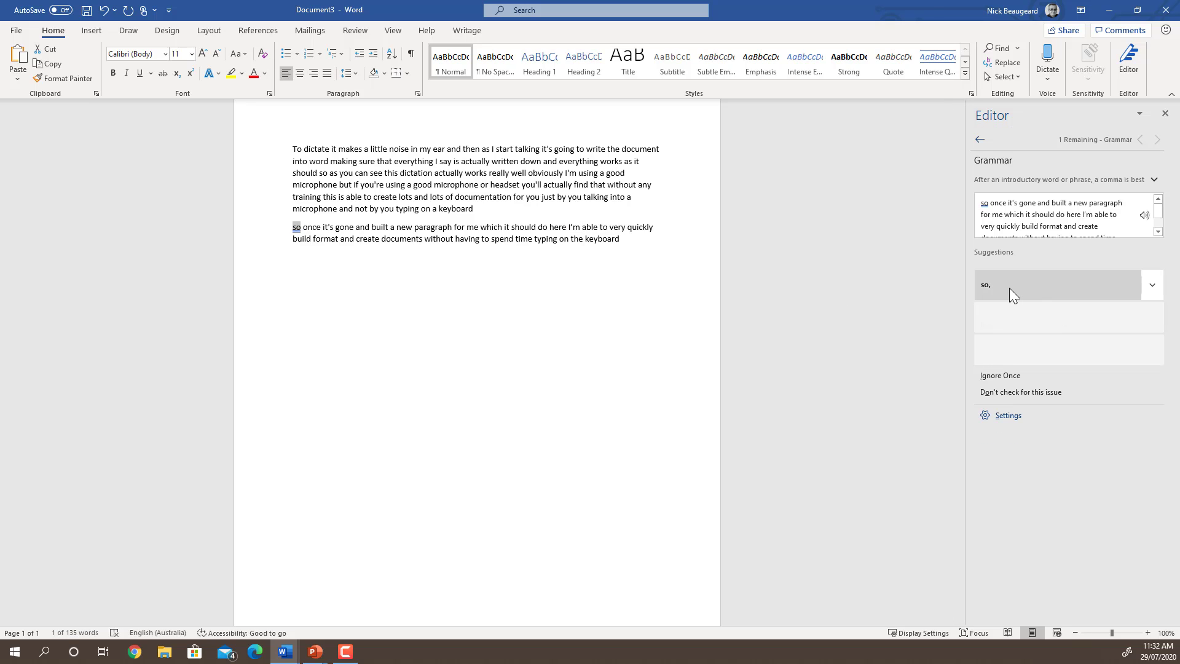
left_click(1009, 288)
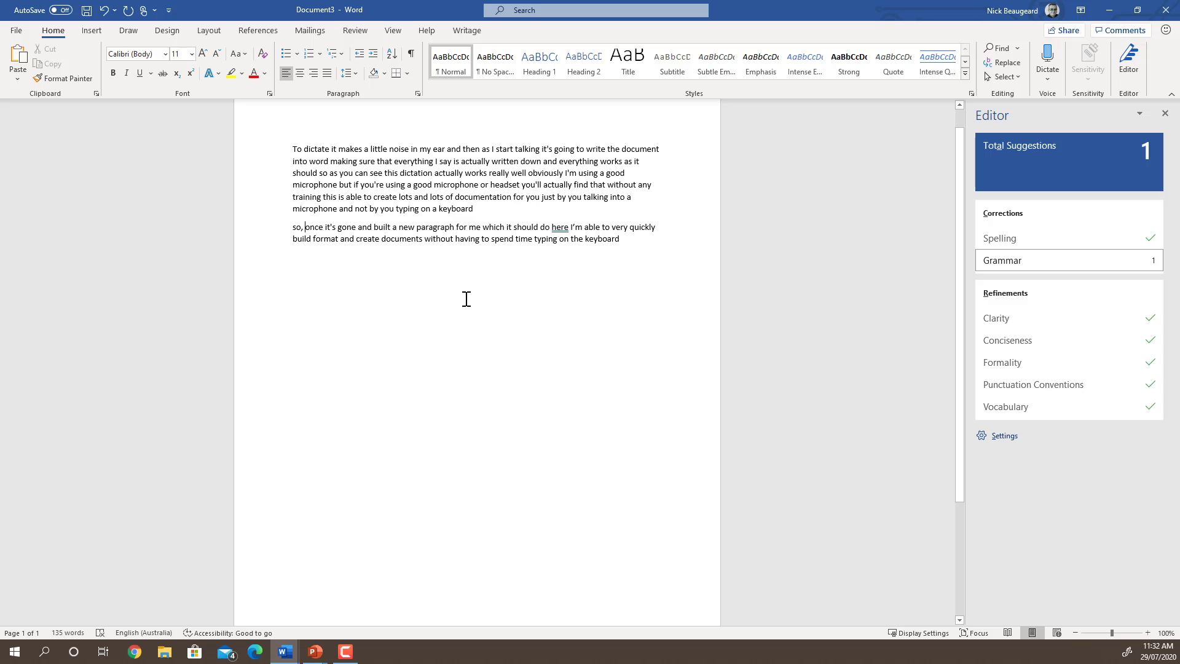
left_click(479, 211)
type(".")
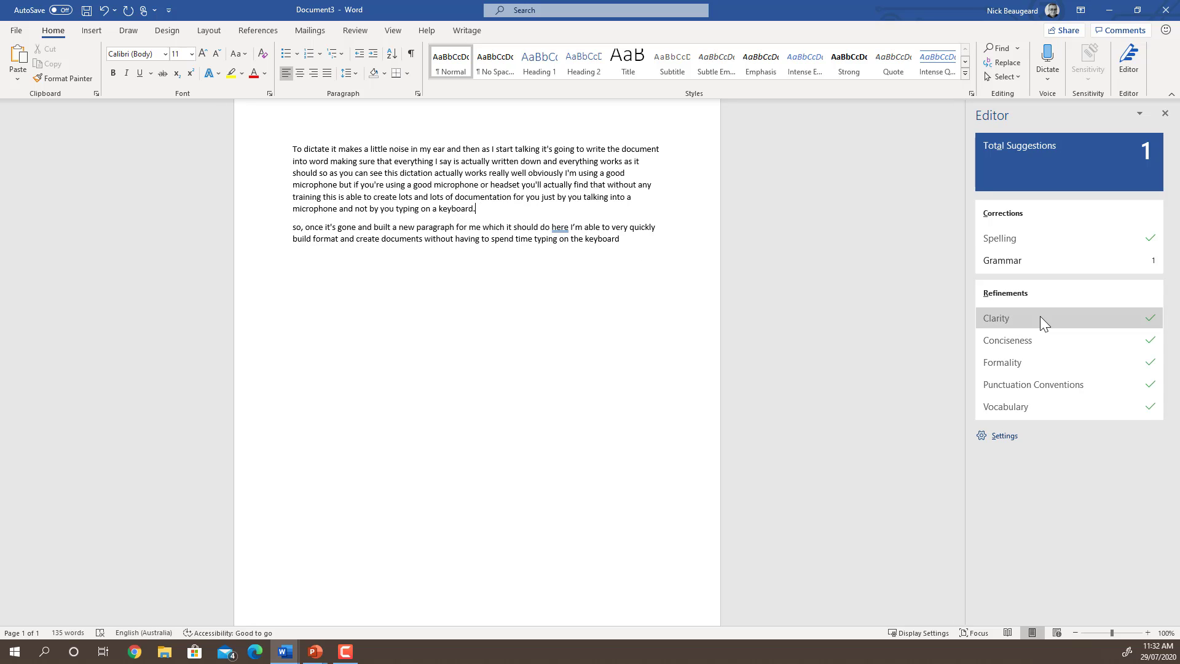
Accept Editor's comma after "here" and its formality suggestion replacing "it's" with "it is" in the second paragraph.
left_click(1054, 252)
left_click(1015, 284)
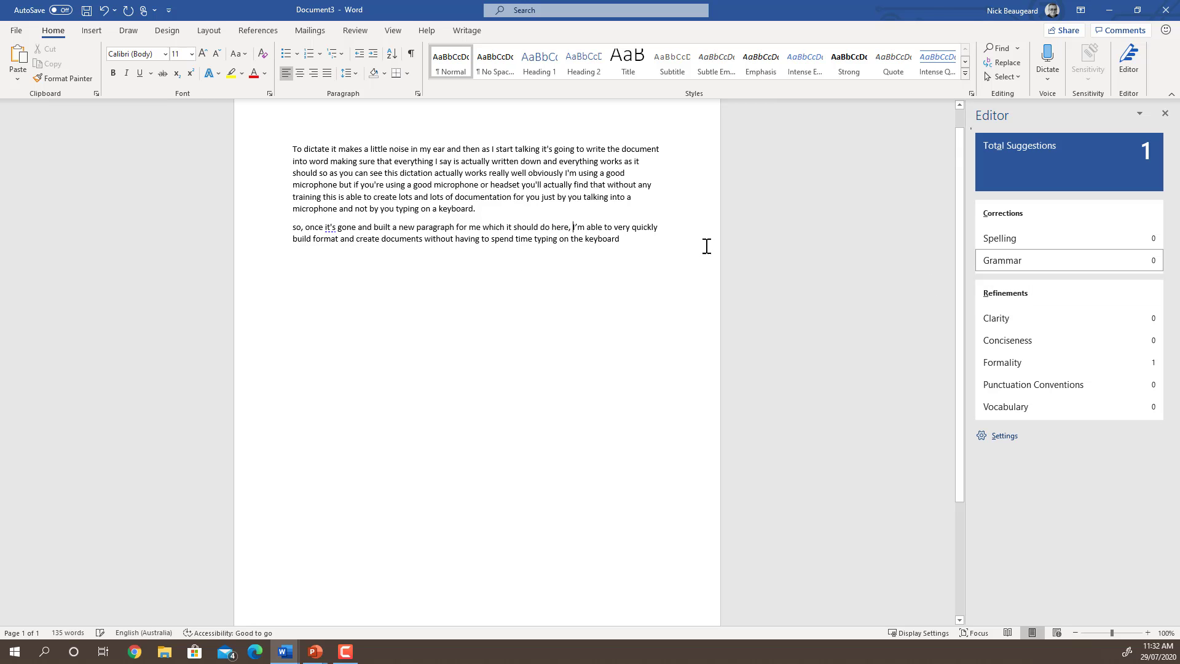
left_click(1069, 364)
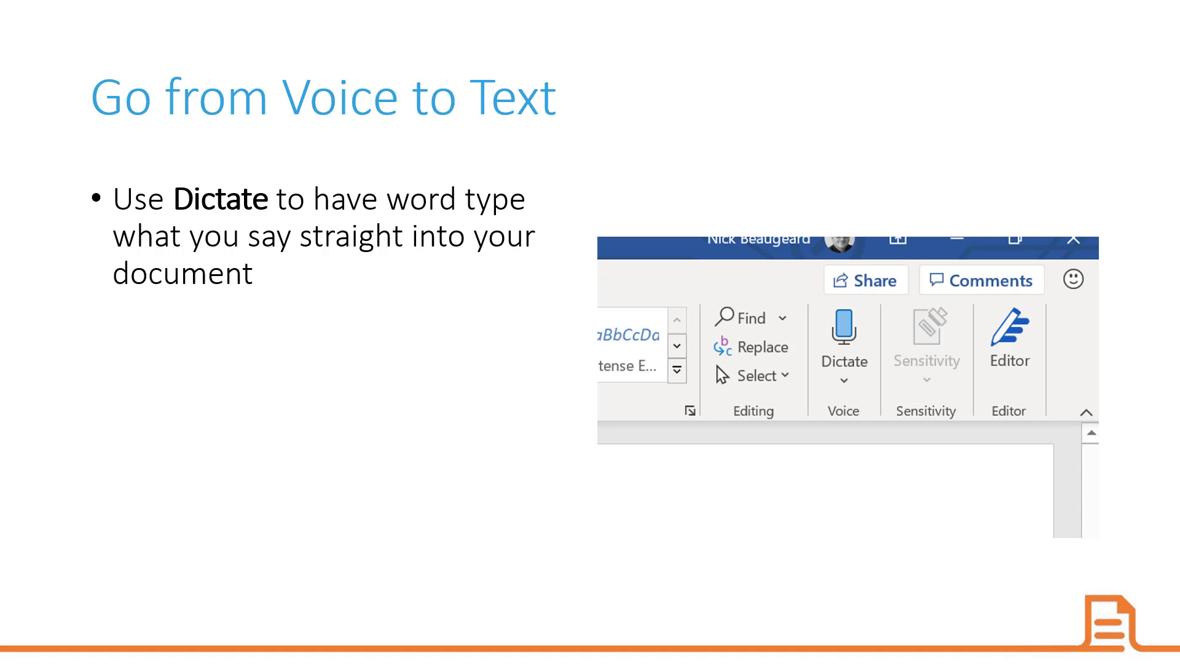
key("Right")
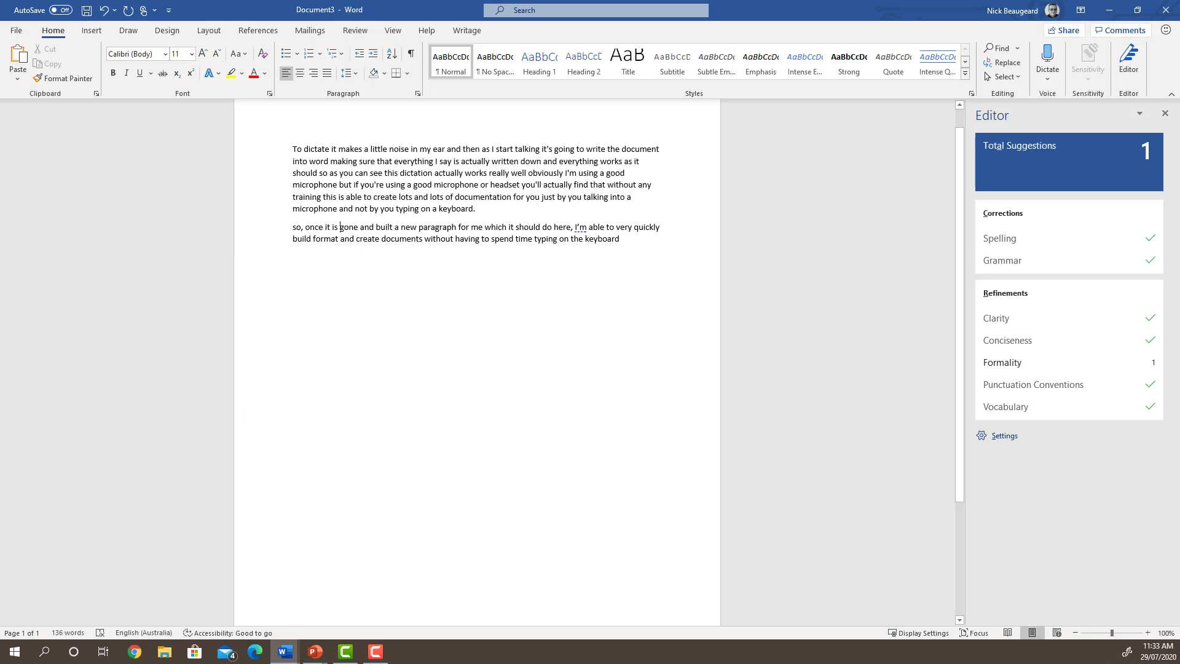
Have both dictated paragraphs read aloud with Read Aloud, and pause the reading.
left_click_drag(626, 241, 286, 149)
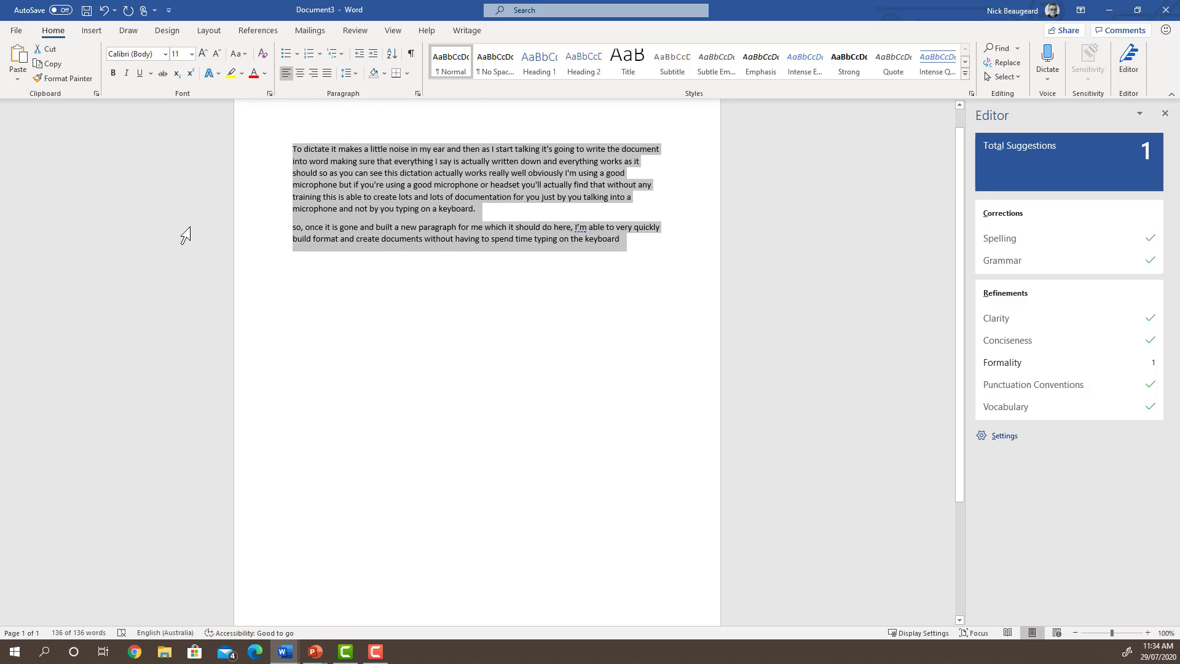
left_click(356, 31)
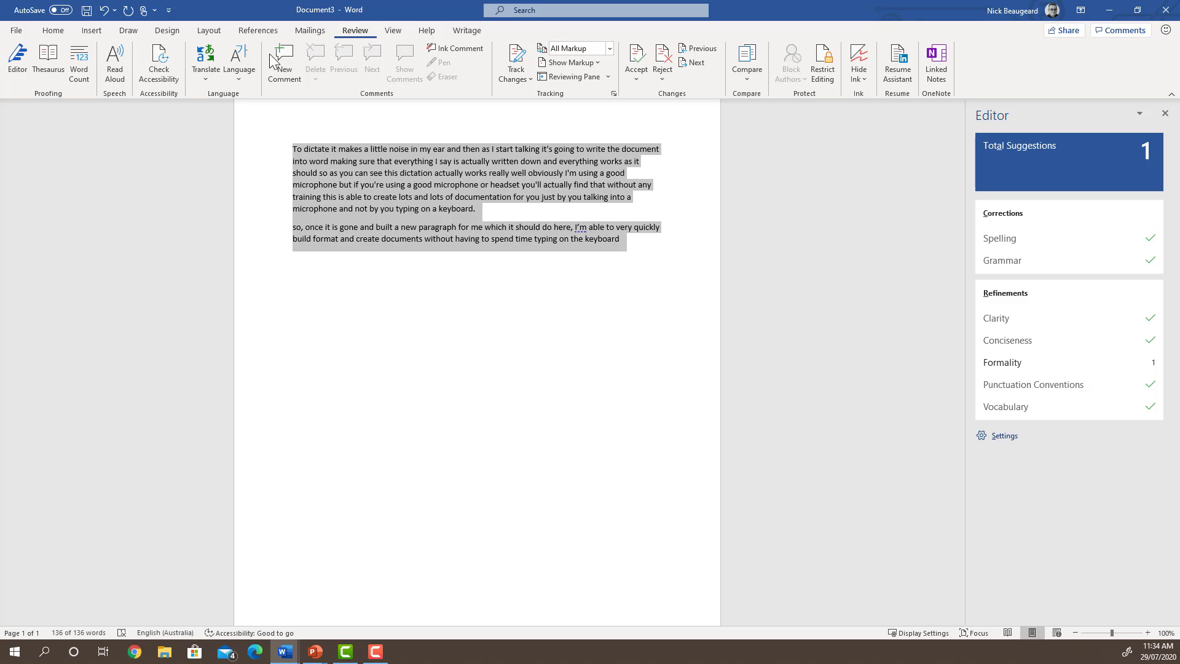
left_click(116, 68)
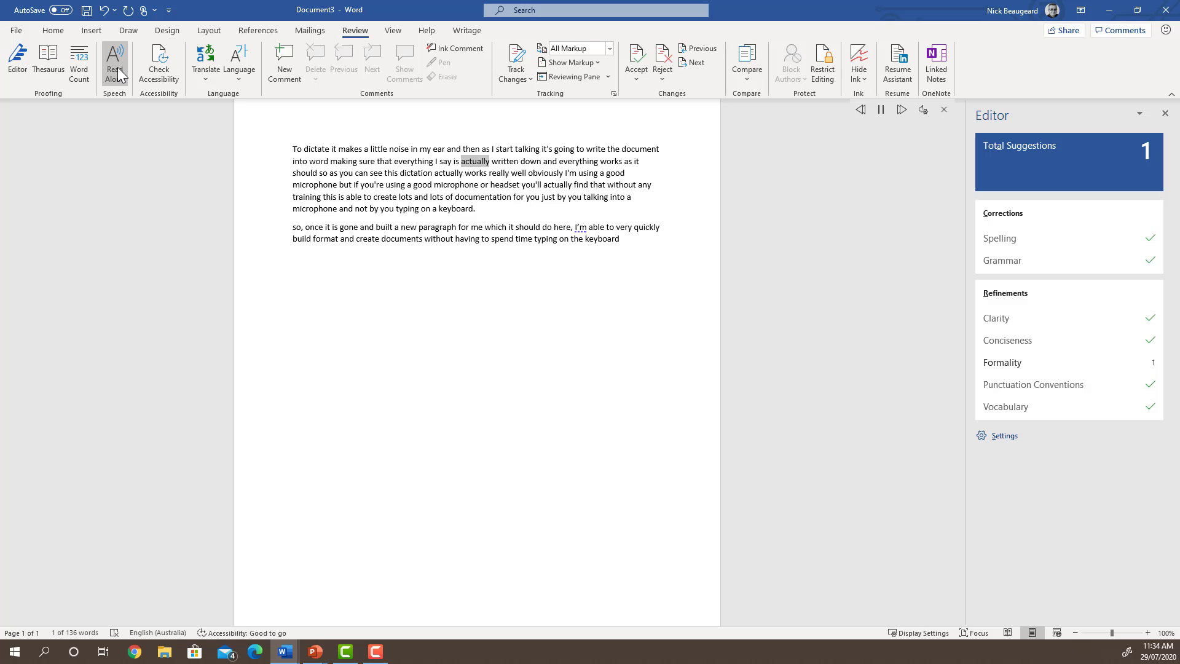
left_click(883, 112)
Choose a reading voice in the Read Aloud settings, then resume the reading and pause it again.
left_click(924, 109)
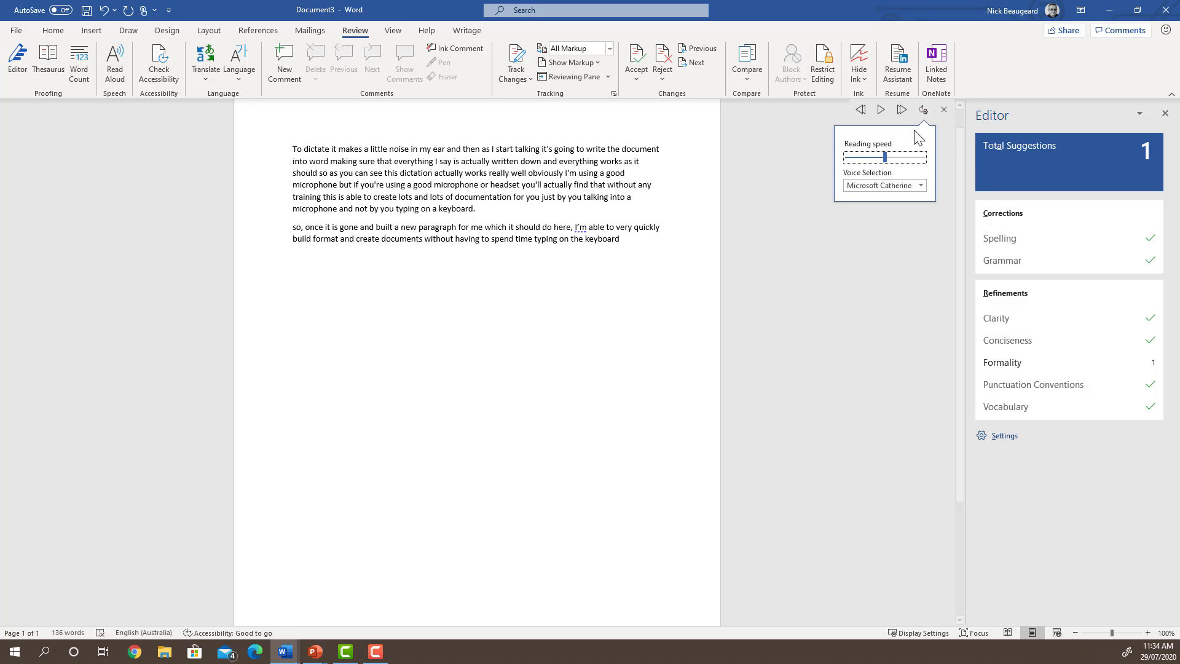
left_click(920, 185)
left_click(898, 212)
left_click(881, 111)
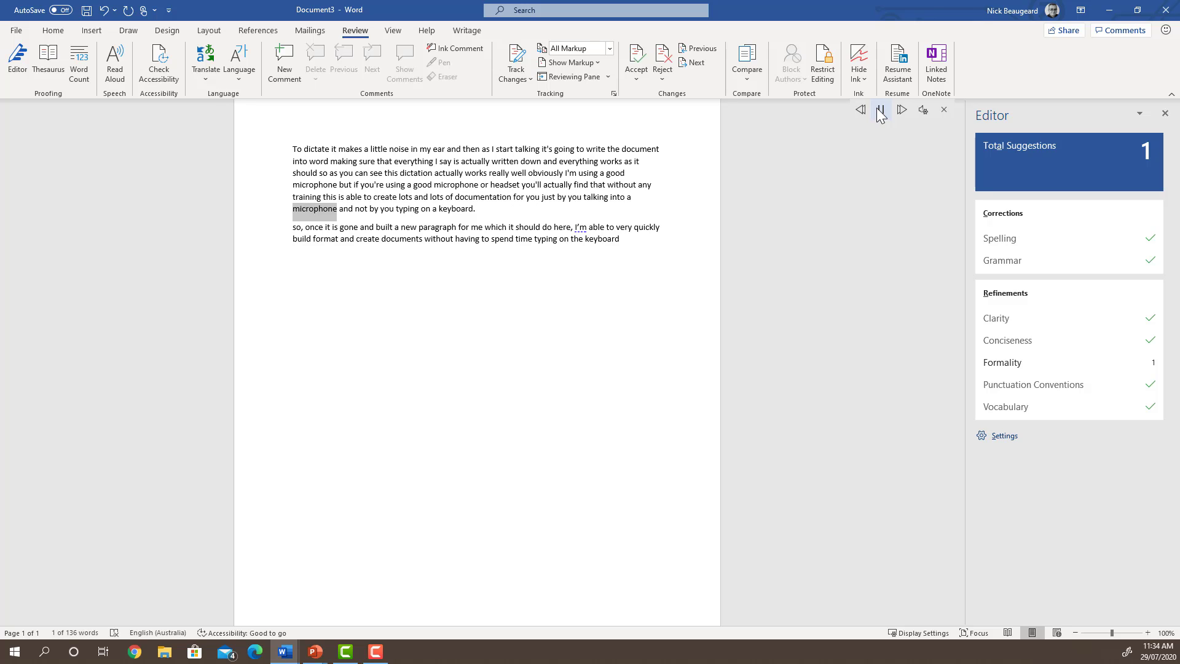
left_click(881, 110)
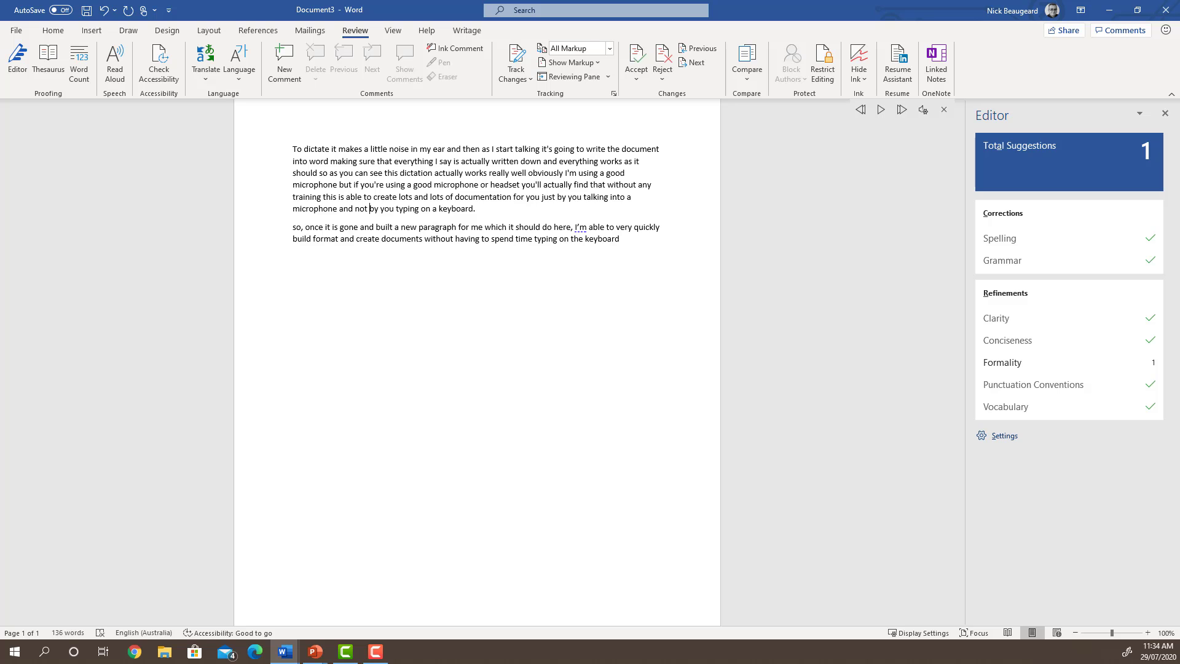
Switch to the PowerPoint slide show.
key("alt+Tab")
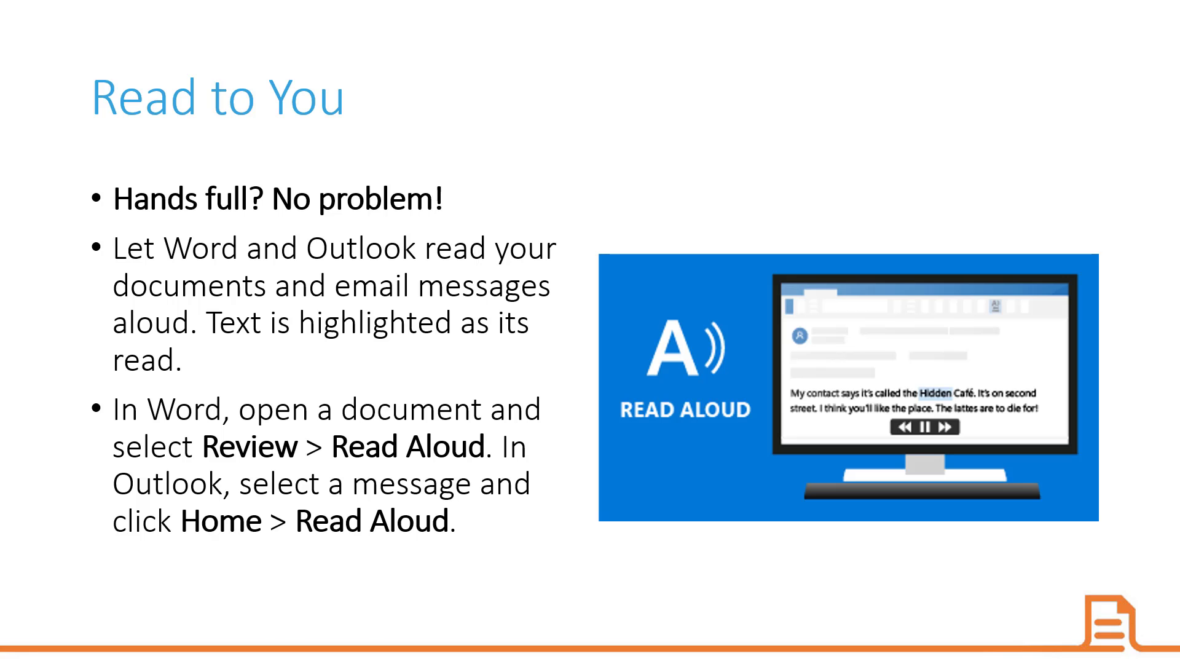